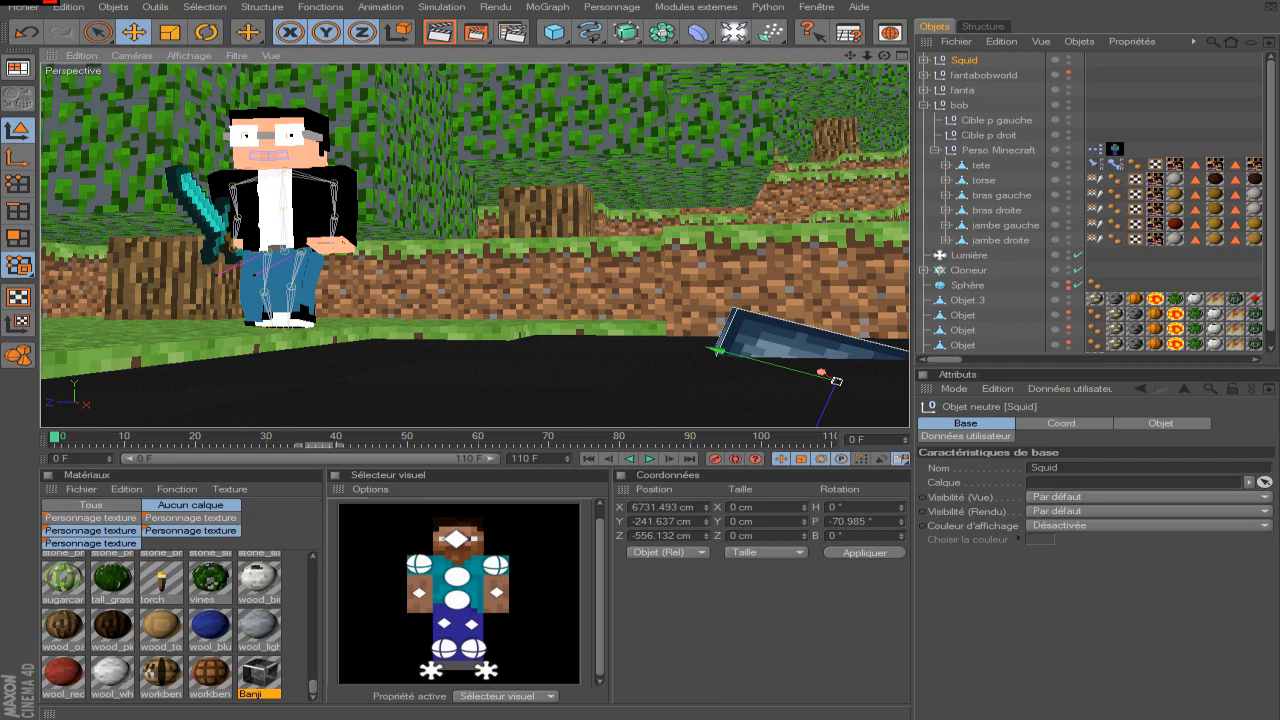
drag(850, 56, 814, 20)
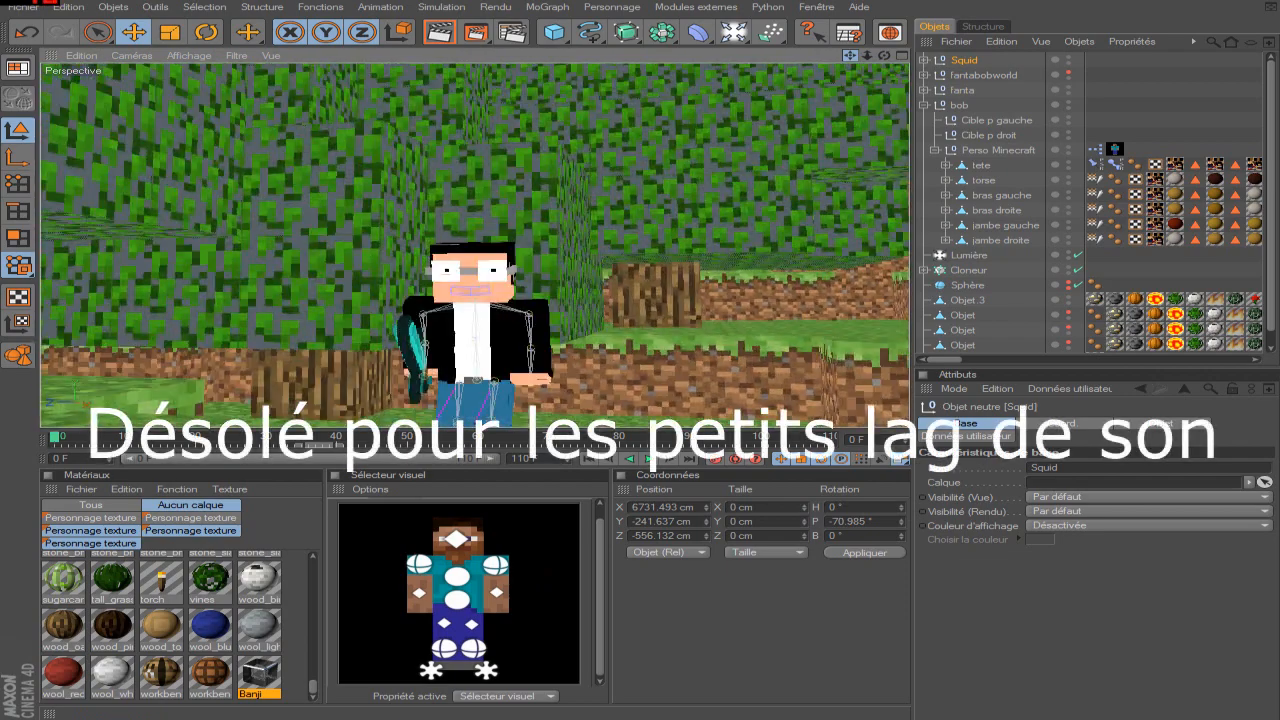
drag(850, 56, 768, 44)
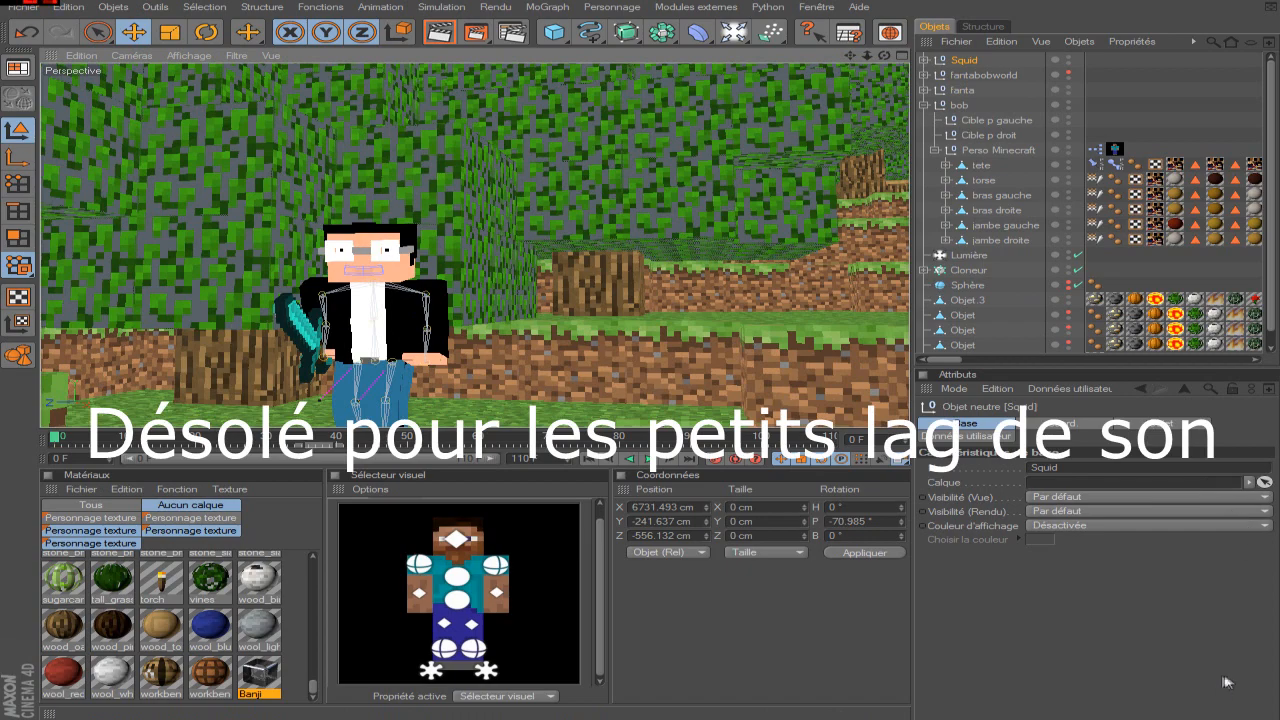
drag(853, 58, 722, 8)
Switch to Vegas Pro by opening the recent project video.veg.
key(super)
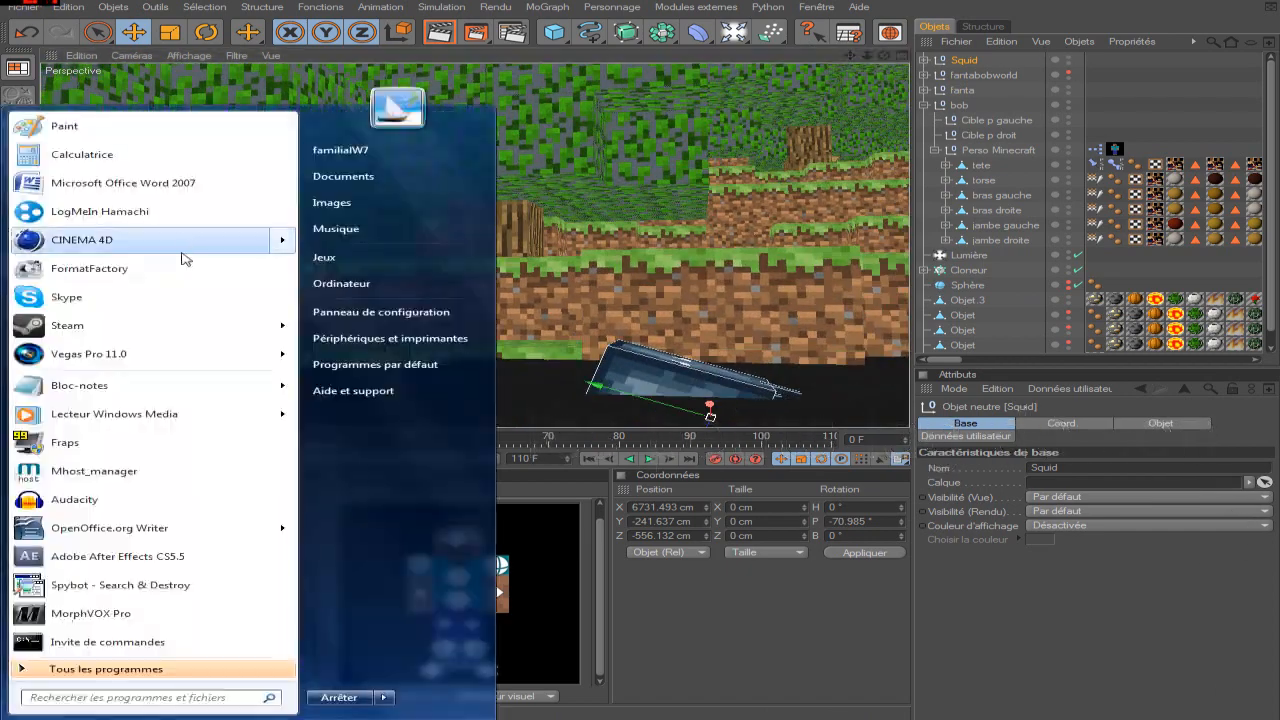
mouse_move(287, 354)
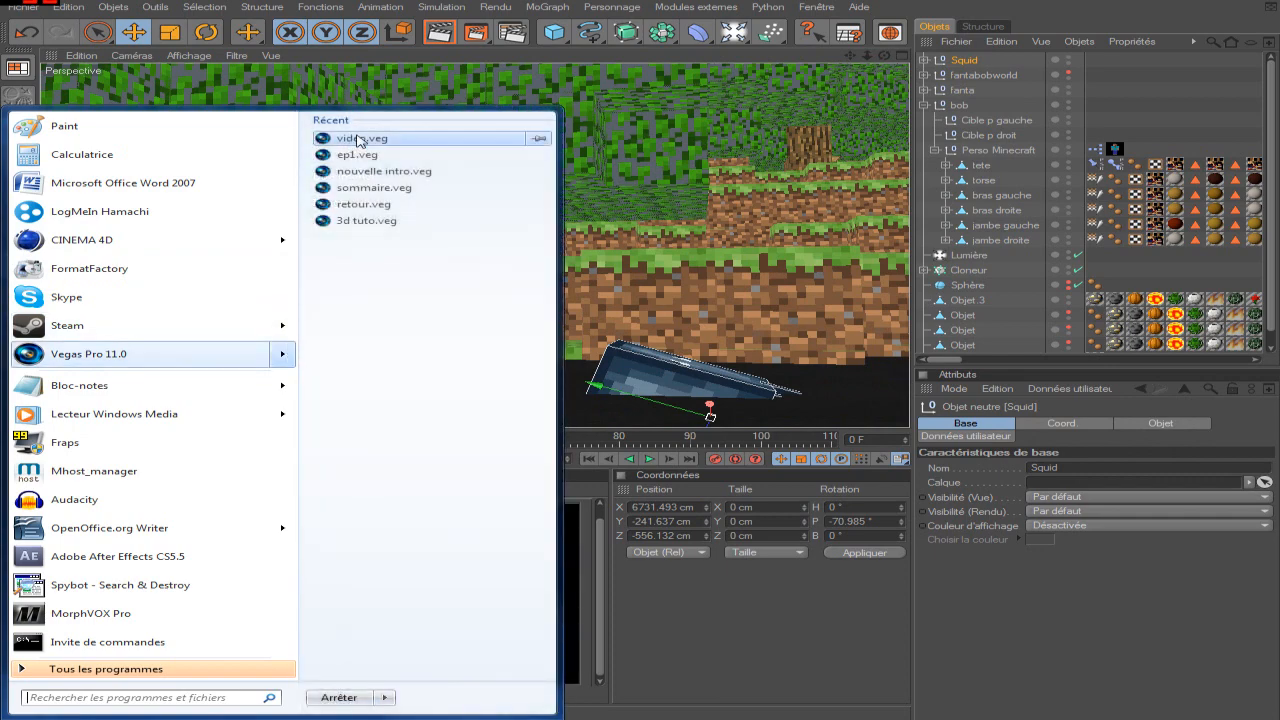
click(358, 139)
drag(852, 57, 744, 17)
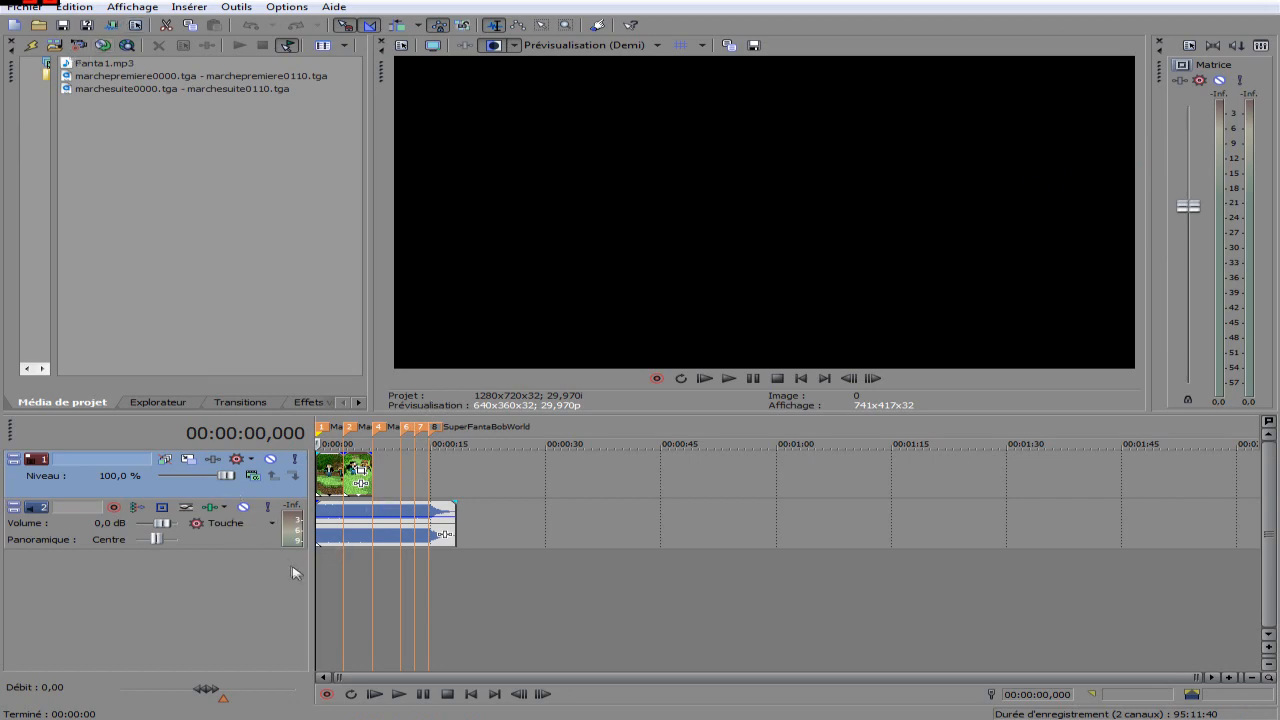
Play and scrub through the Marche 1 and Marche 2 clips on the timeline to review the rendered walk against the music.
scroll(320, 583, up, 10)
key(space)
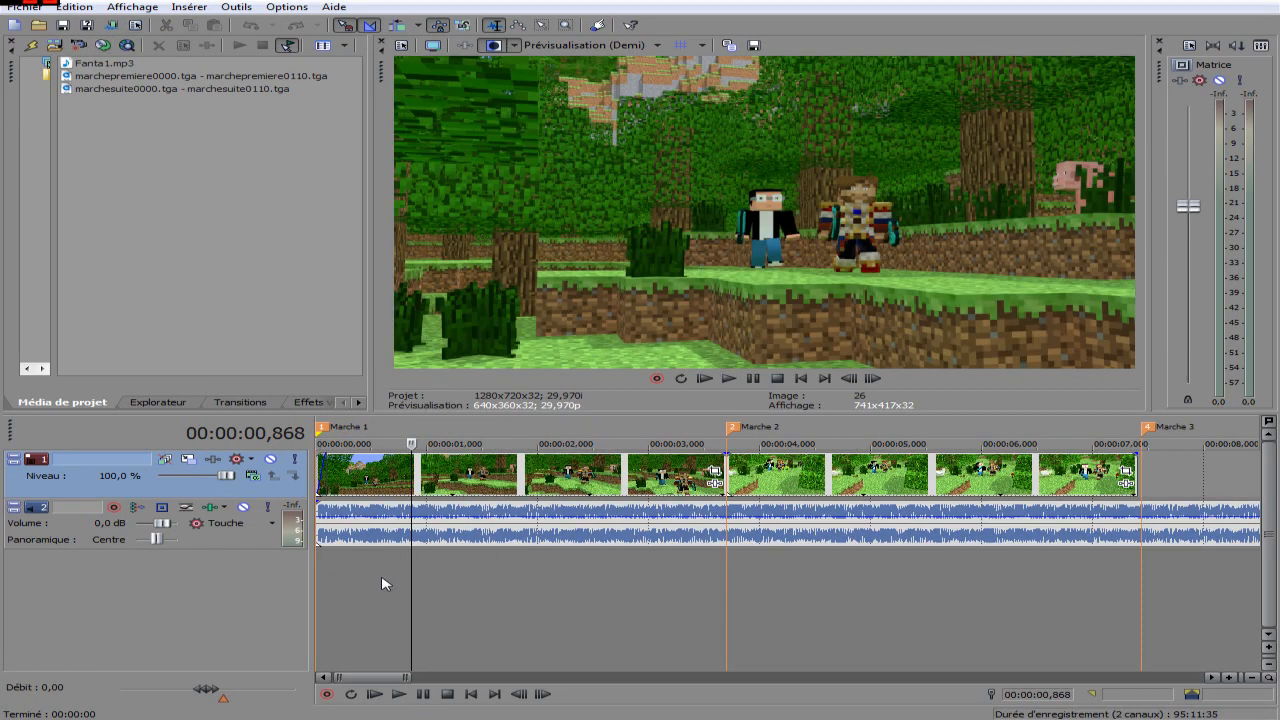
drag(411, 583, 1138, 560)
scroll(1134, 565, down, 5)
scroll(491, 575, up, 2)
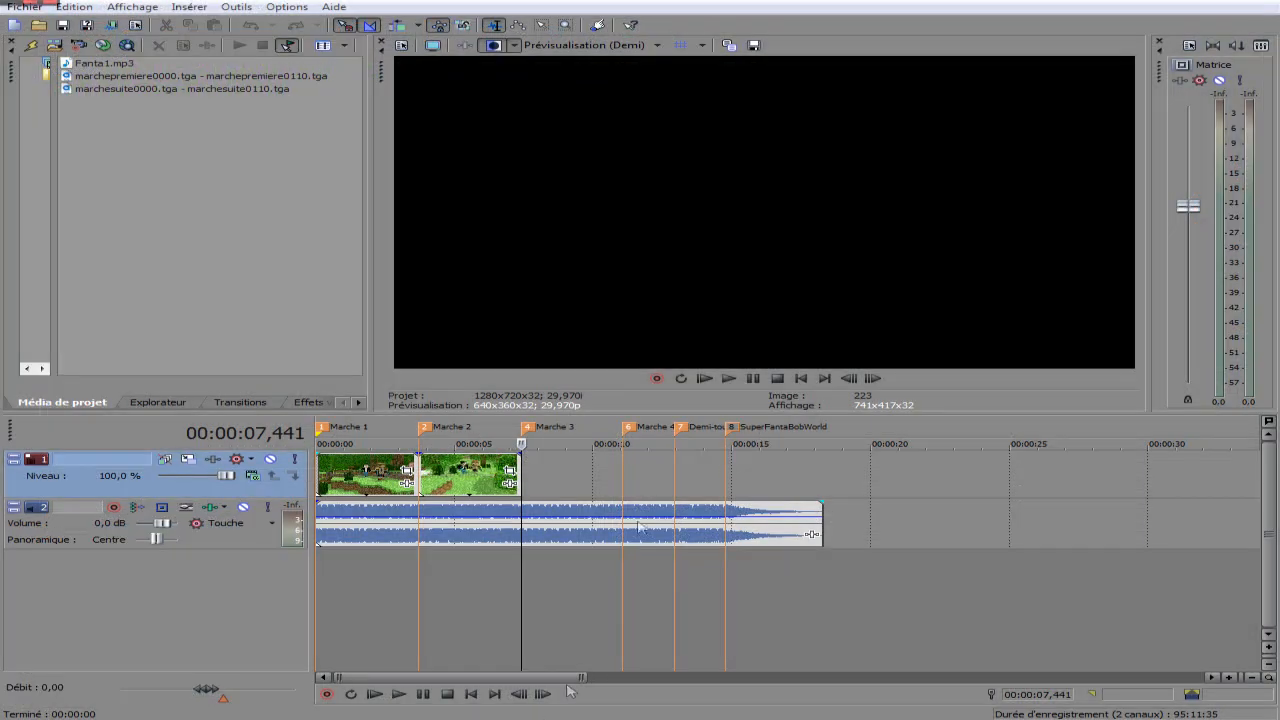
drag(645, 593, 342, 587)
scroll(430, 587, up, 4)
scroll(446, 587, down, 4)
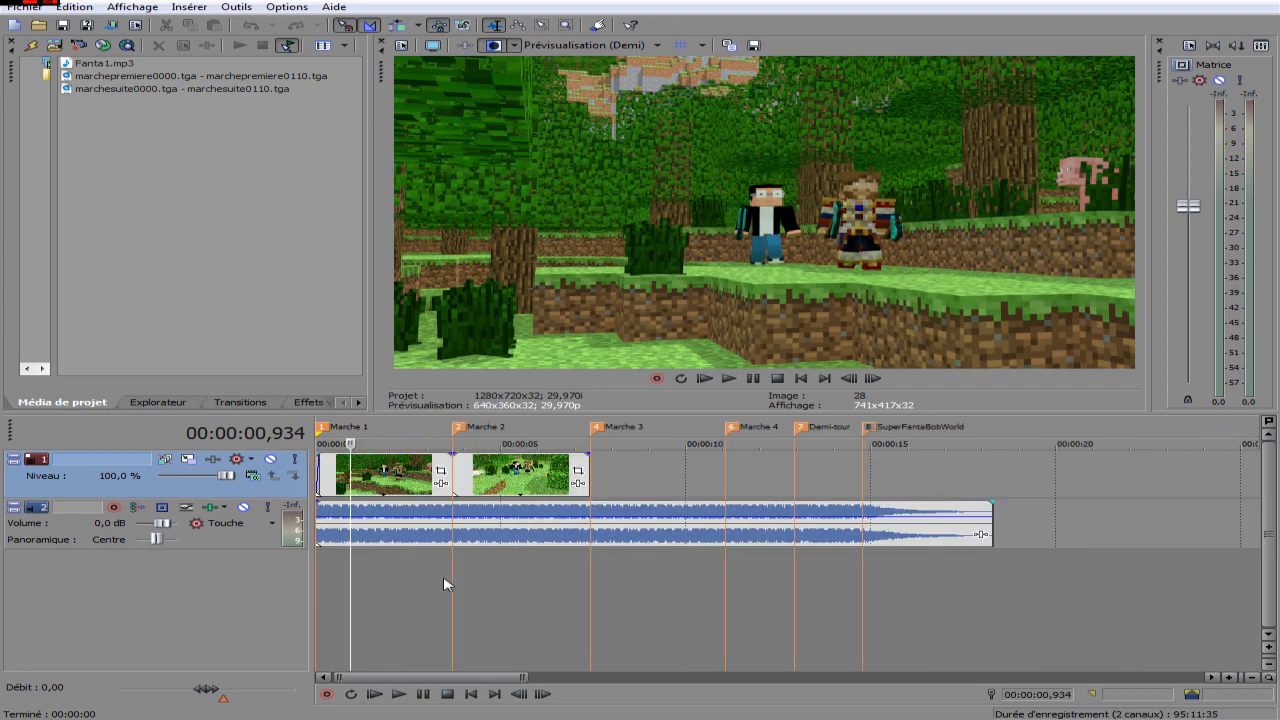
scroll(335, 589, up, 3)
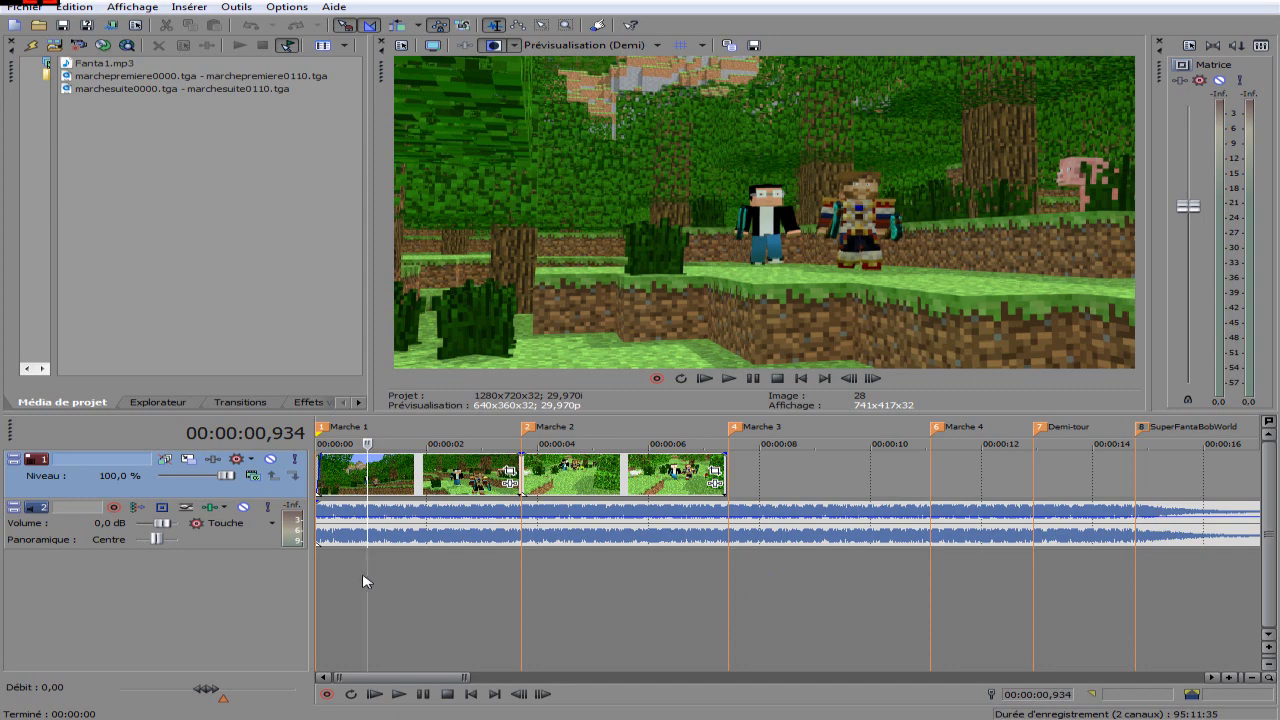
drag(368, 576, 657, 603)
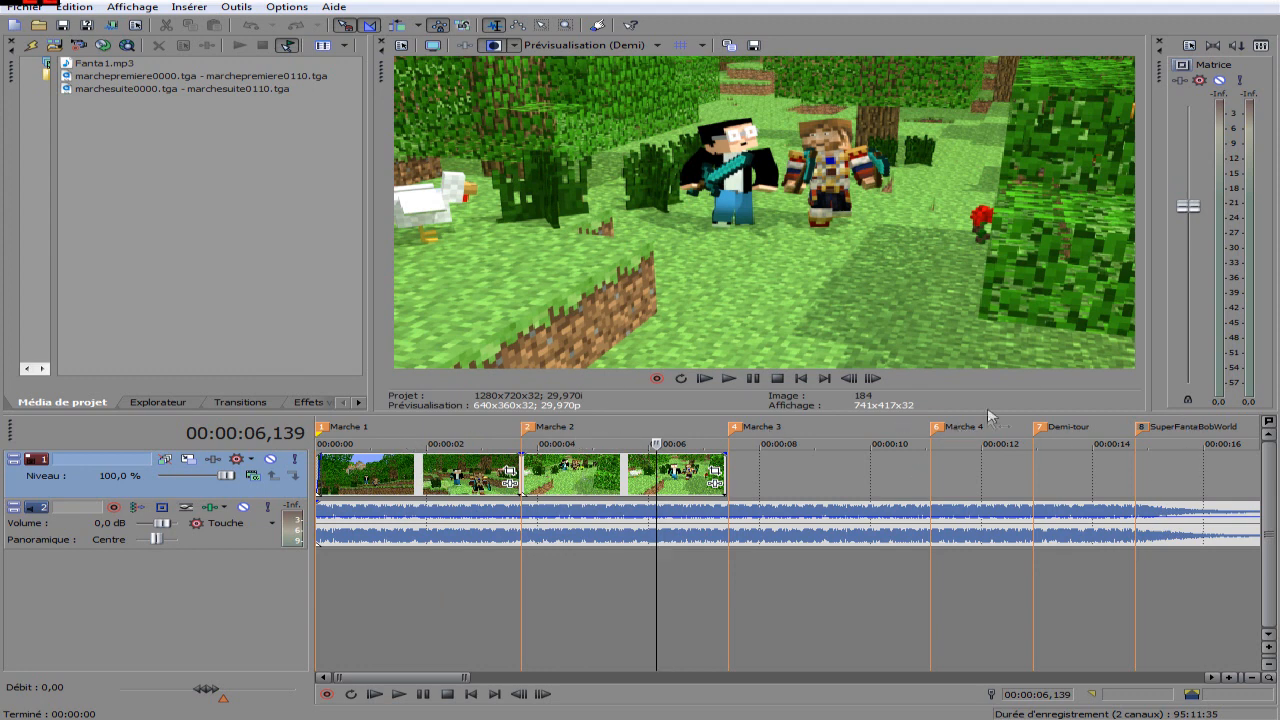
key(super)
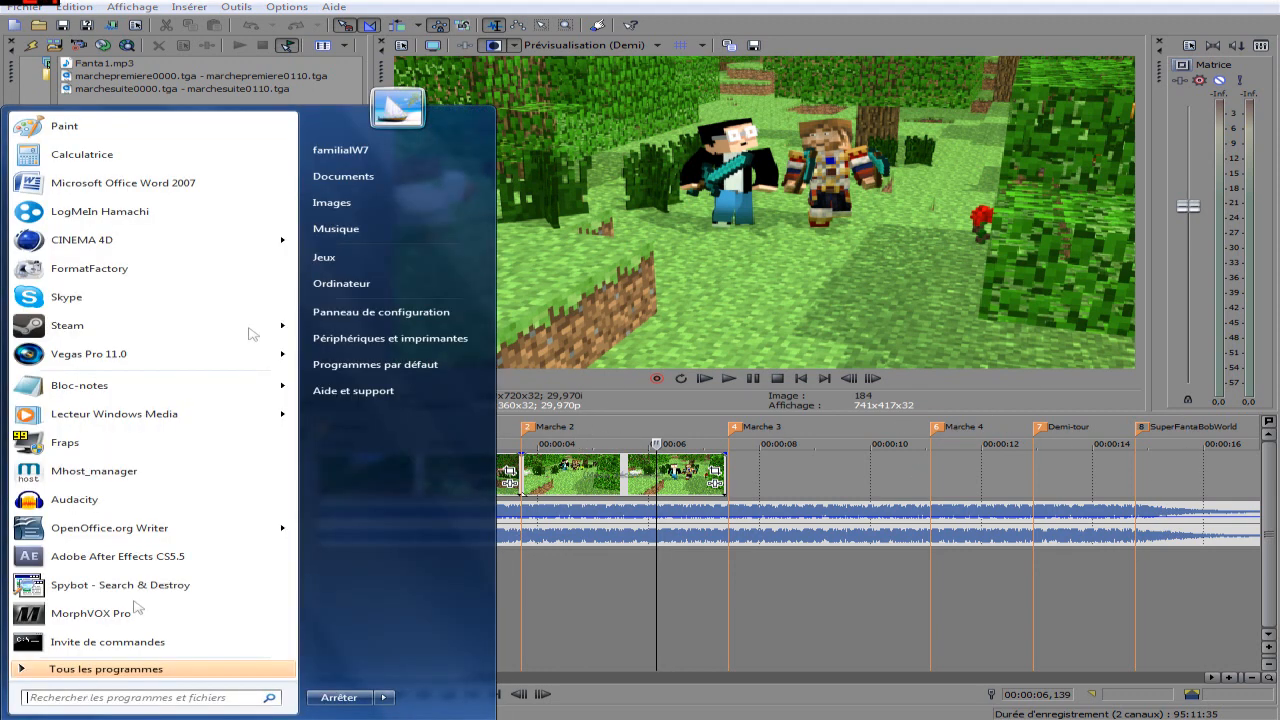
mouse_move(286, 244)
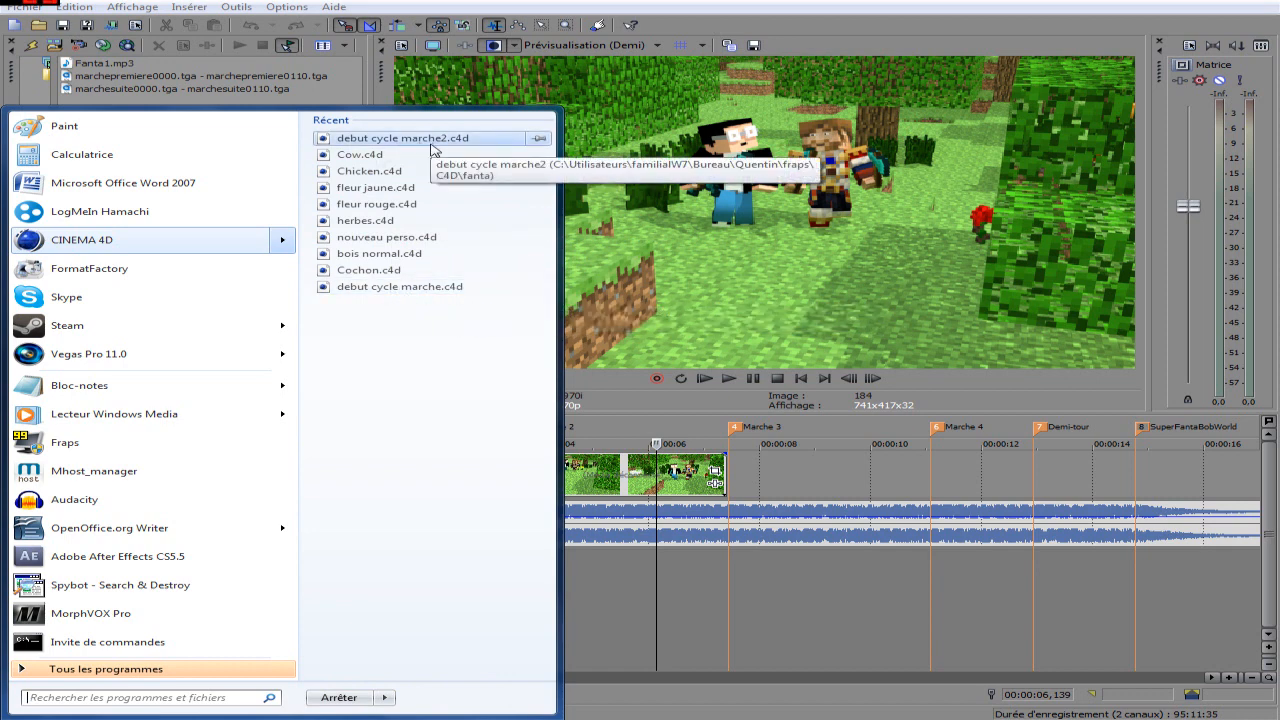
click(1175, 398)
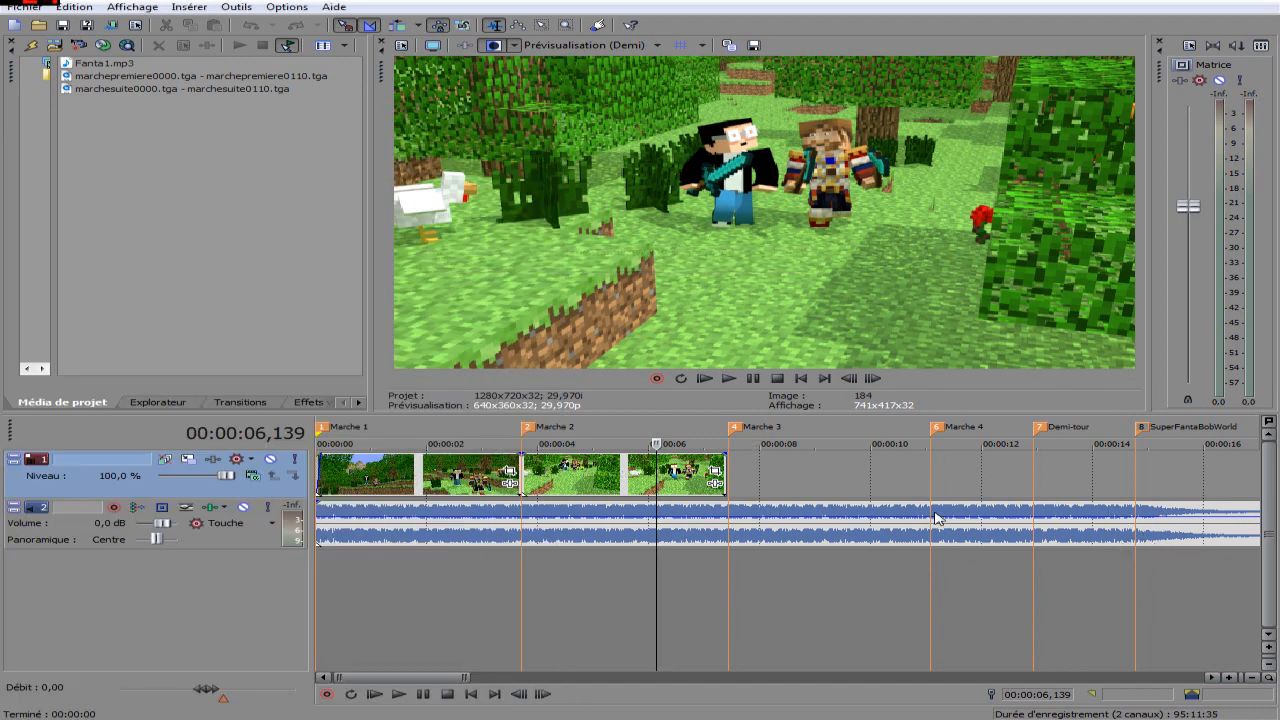
Scrub the timeline back from the empty Marche 3 section to the end of the Marche 2 clip.
click(790, 592)
drag(790, 597, 720, 610)
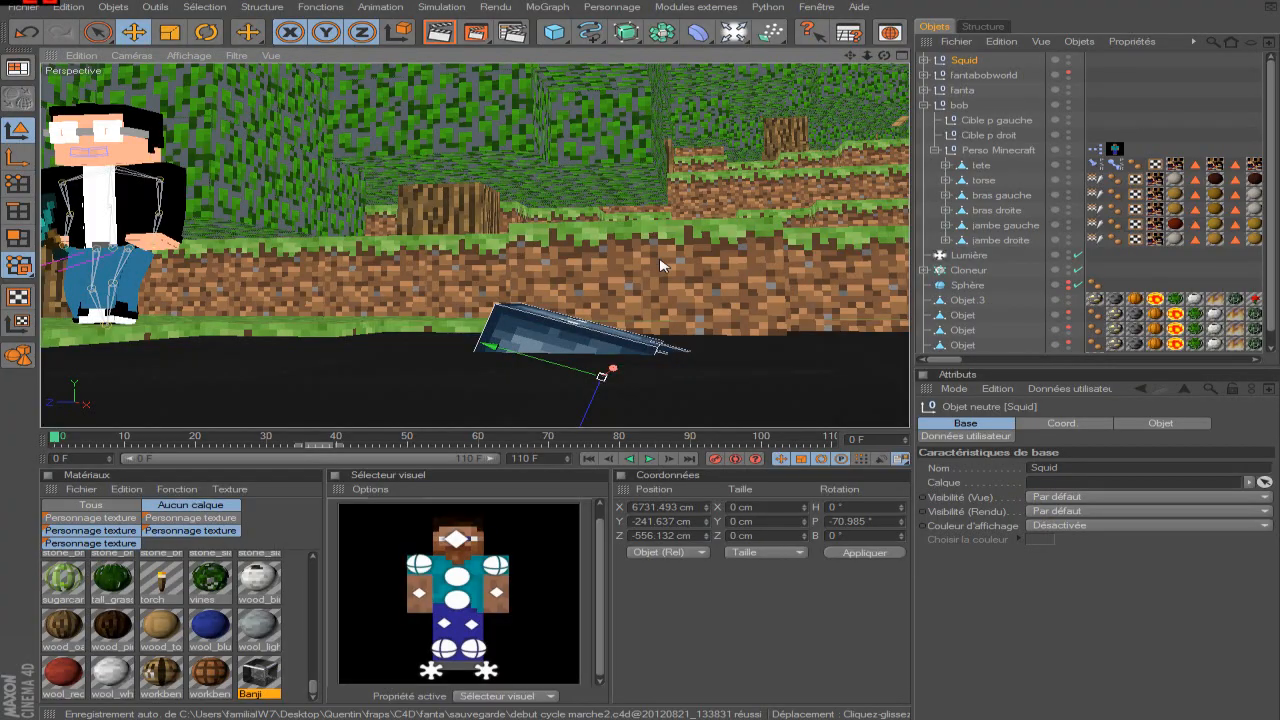
Switch back to Cinema 4D and scrub the scene's animation to frame 110 to review both characters' walk beside the squid.
scroll(683, 263, down, 3)
drag(885, 56, 832, 59)
scroll(634, 271, down, 4)
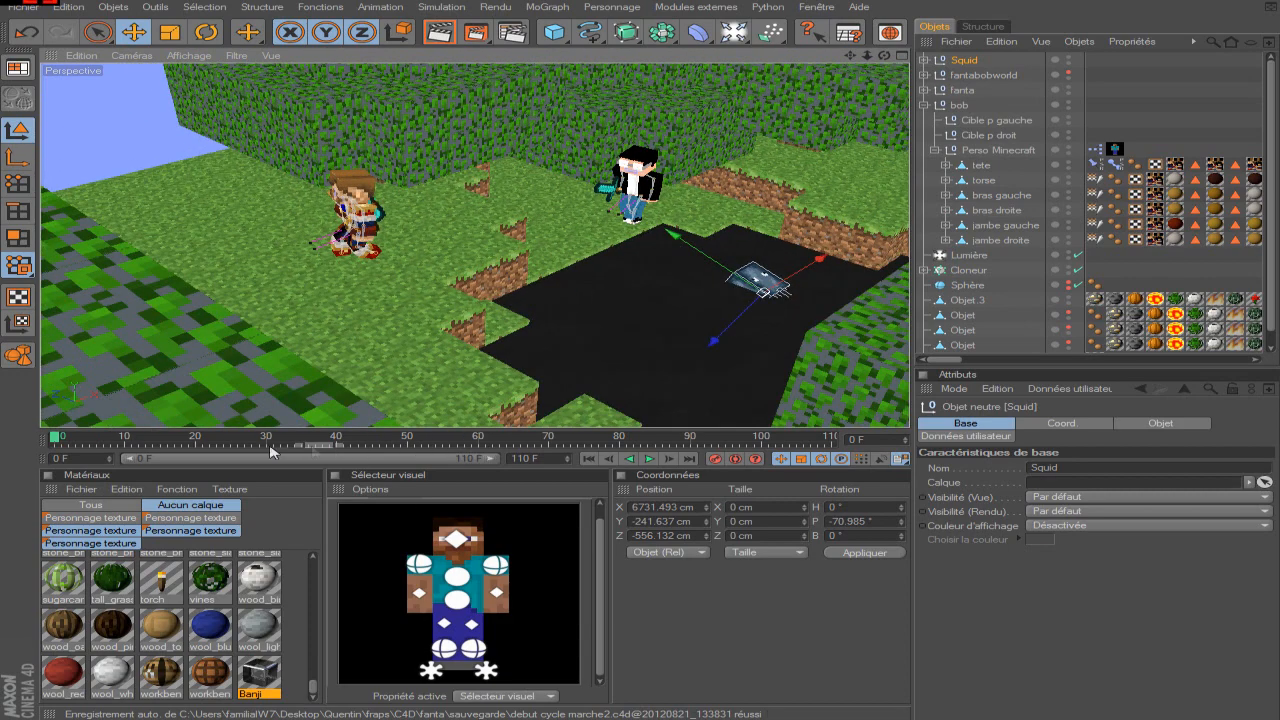
drag(60, 440, 830, 447)
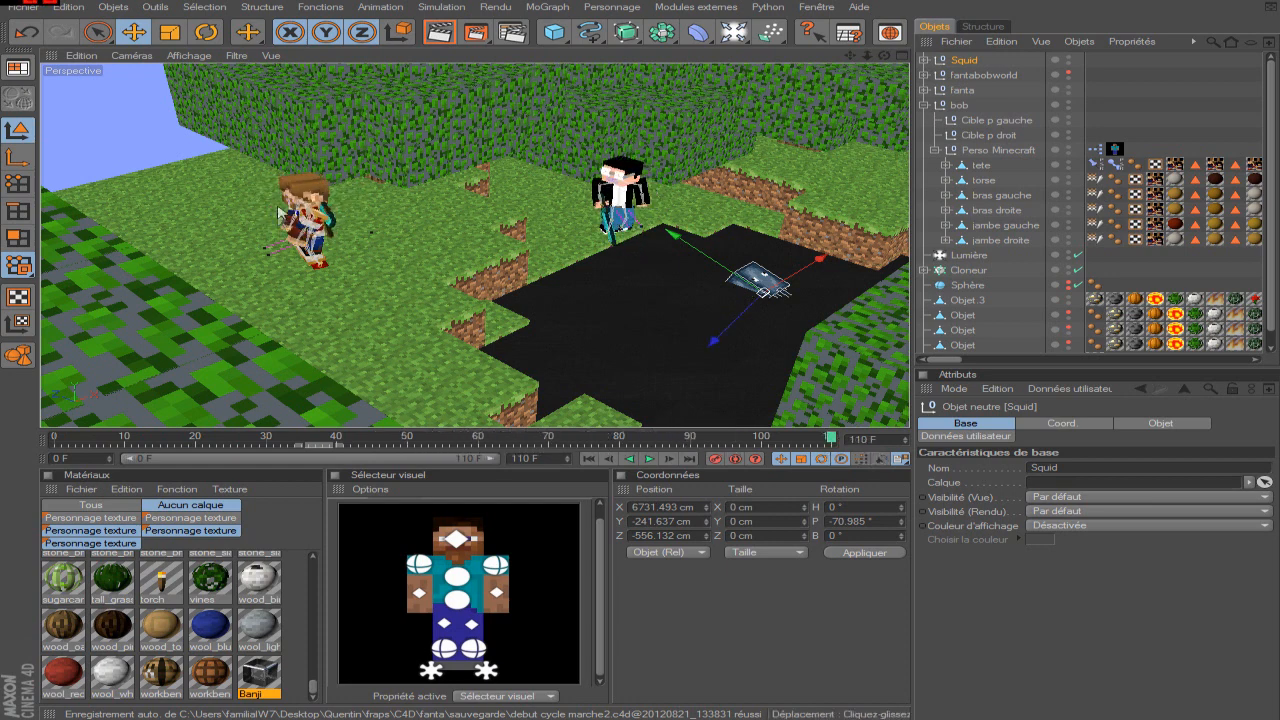
alt+right_drag(438, 250, 513, 189)
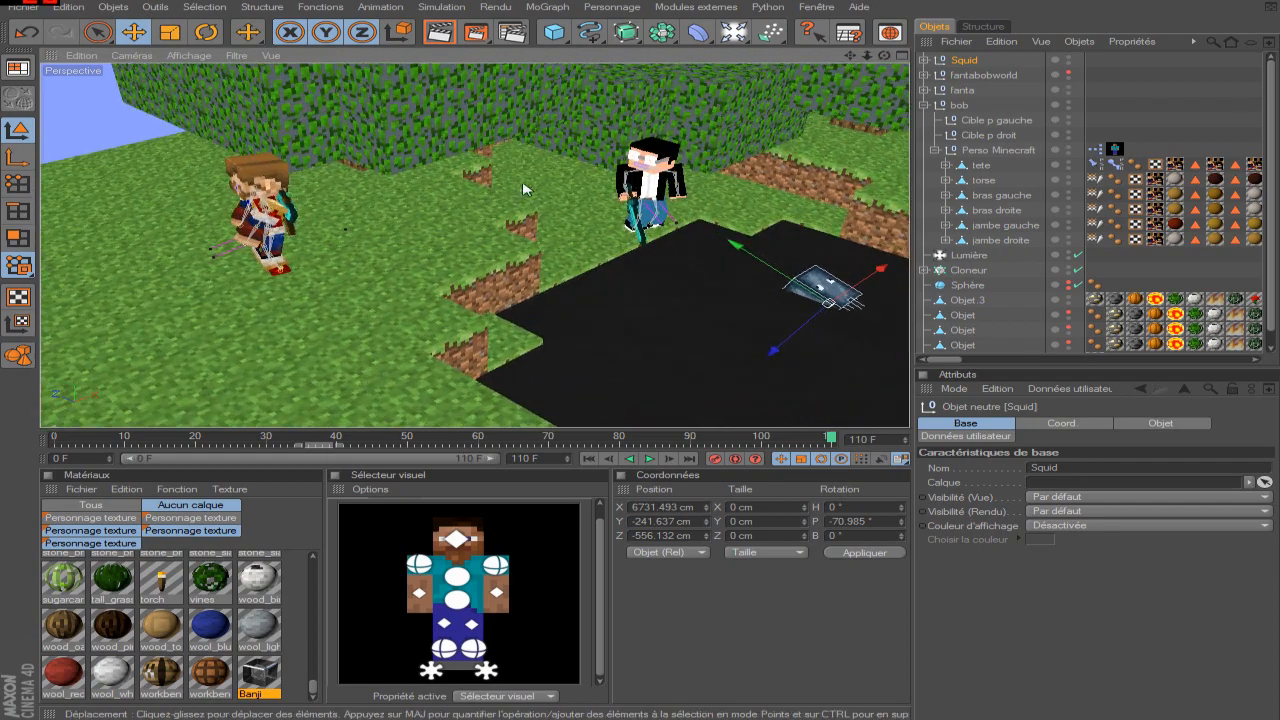
alt+right_drag(605, 172, 640, 184)
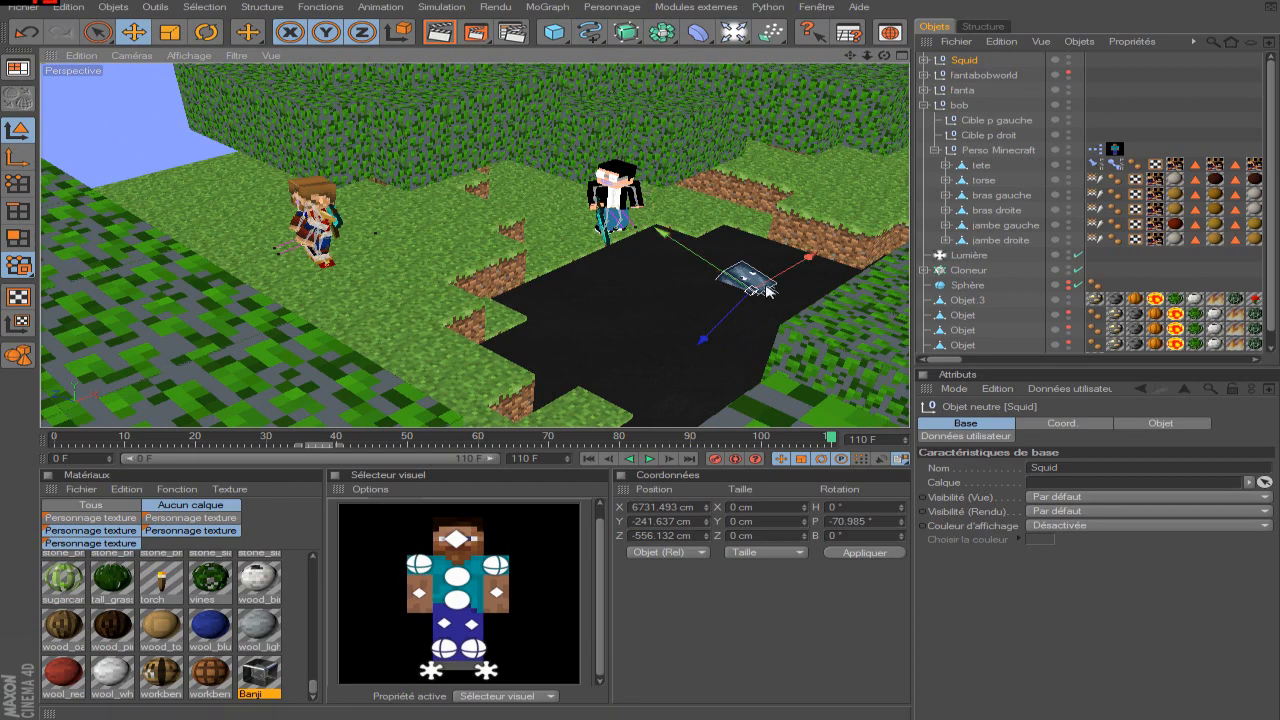
Select the polygon object Objet.3 in the scene near the squid.
drag(848, 56, 717, 60)
alt+right_drag(552, 262, 609, 296)
click(567, 337)
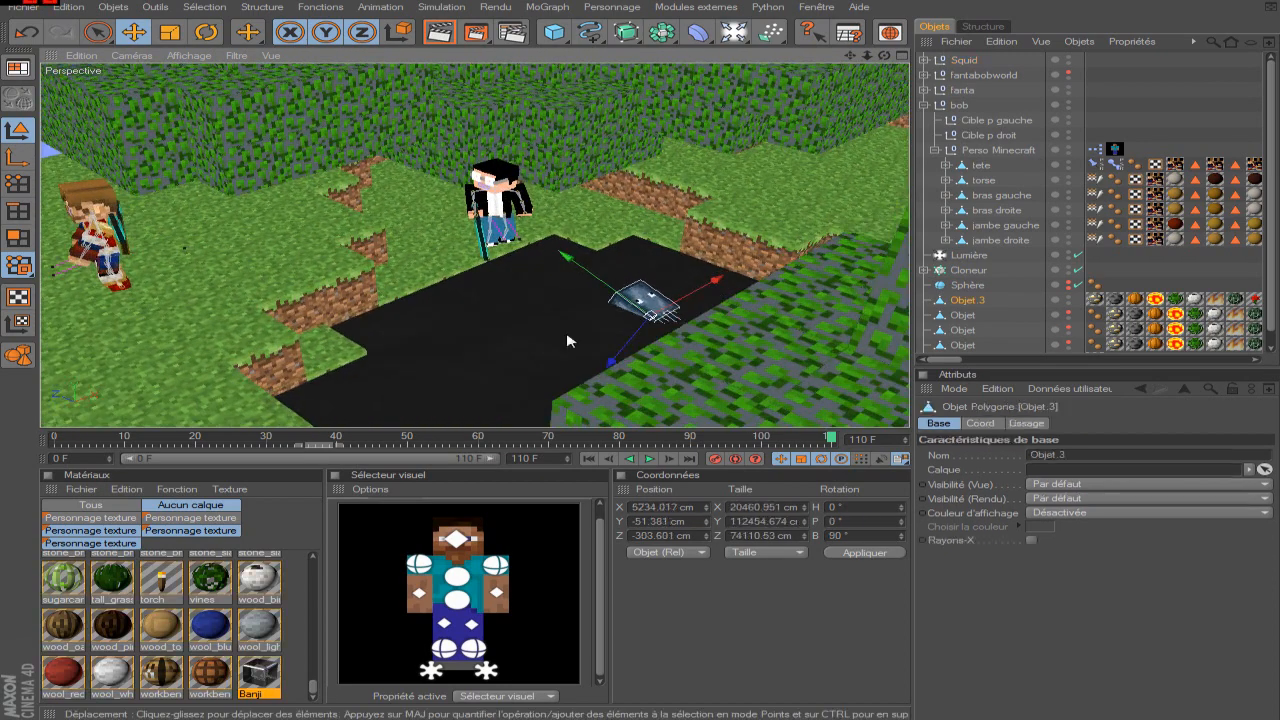
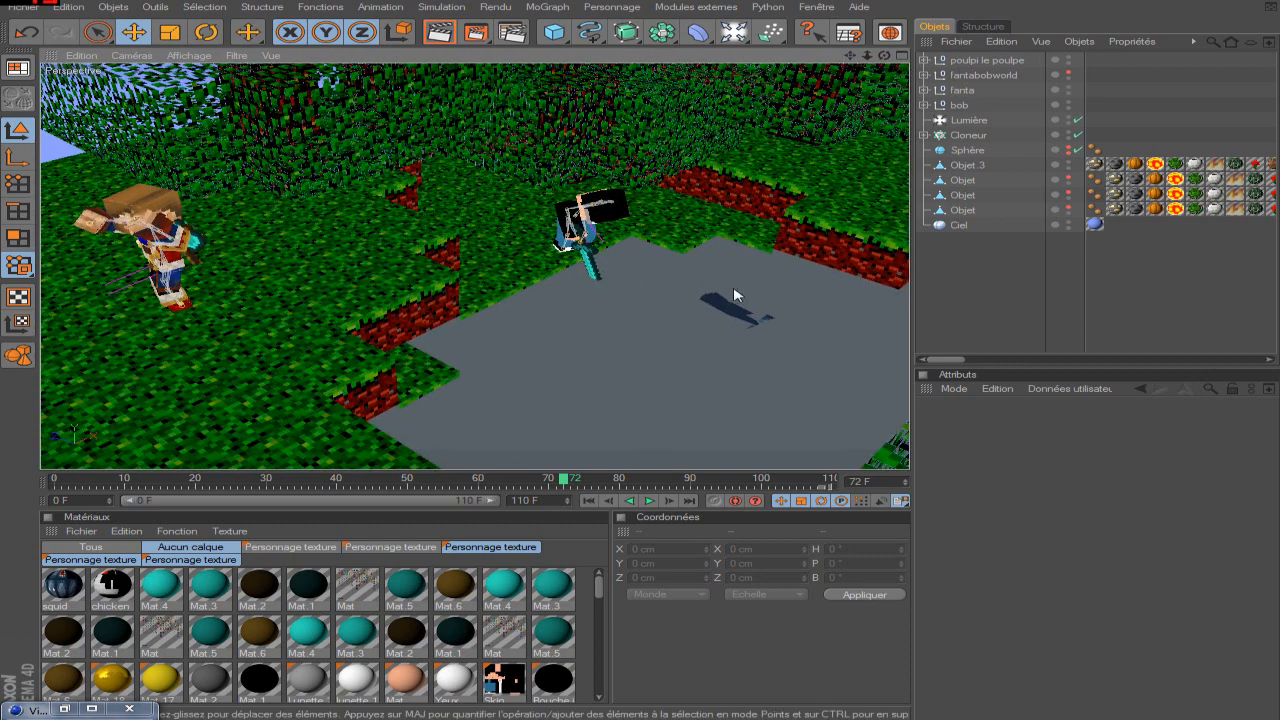
Examine the two walking characters and the pool area in the viewport at frame 72.
scroll(727, 312, up, 5)
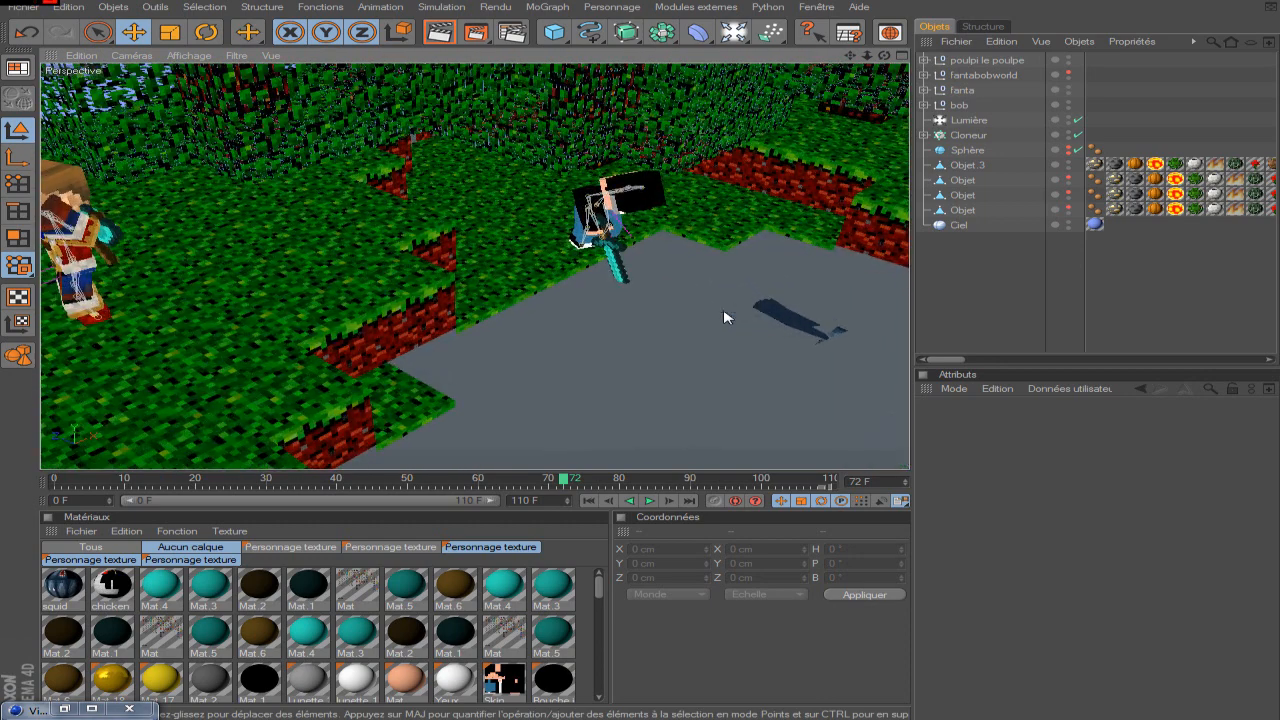
scroll(727, 318, down, 5)
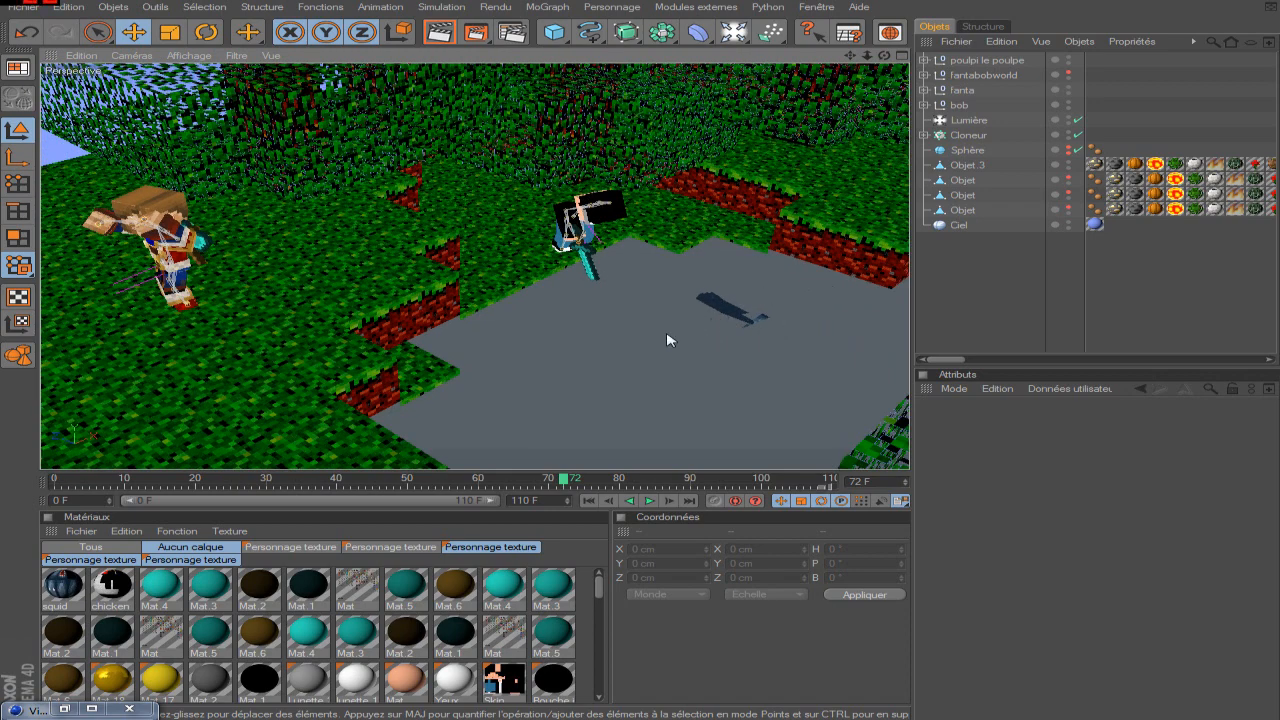
click(89, 708)
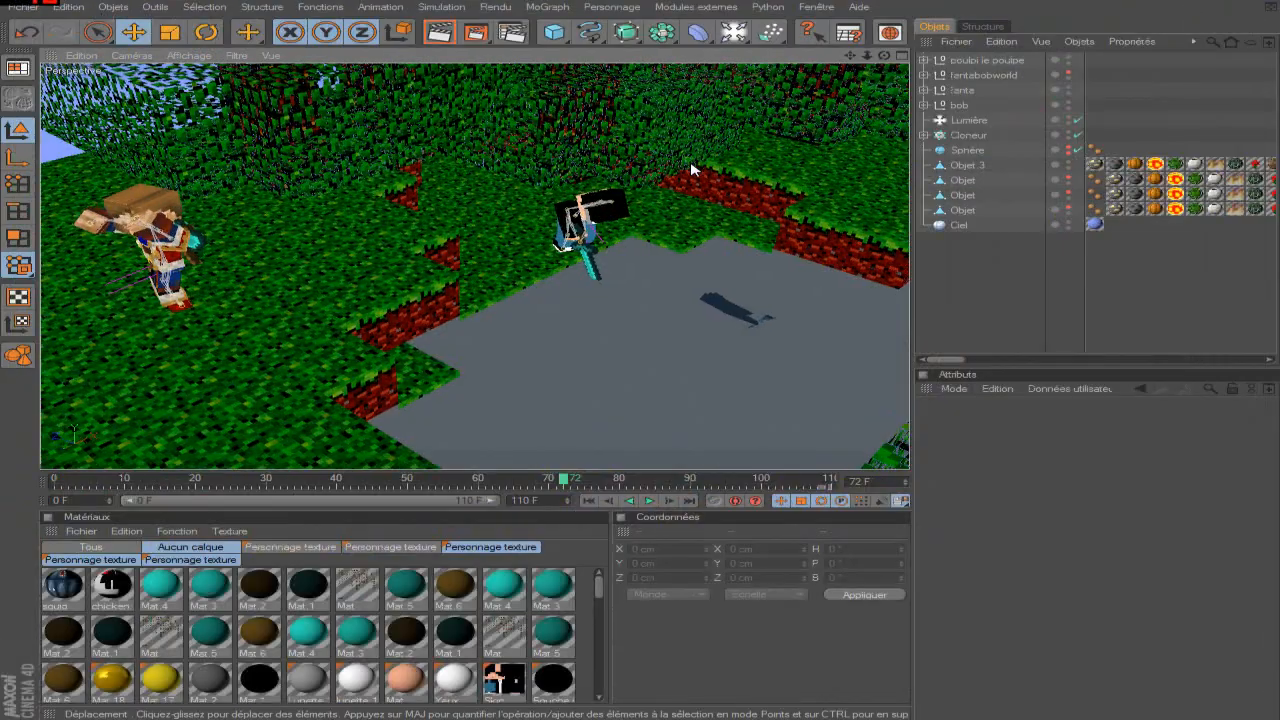
alt+drag(692, 170, 676, 208)
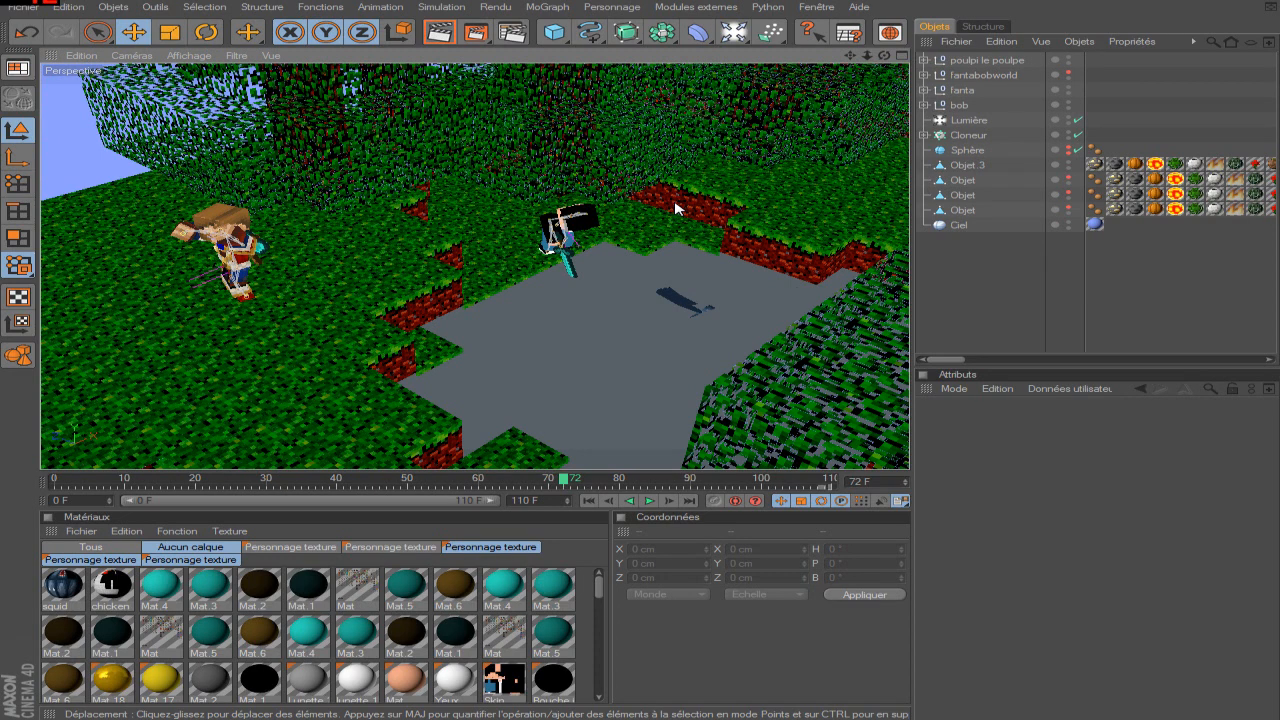
alt+drag(575, 275, 683, 341)
scroll(686, 337, up, 6)
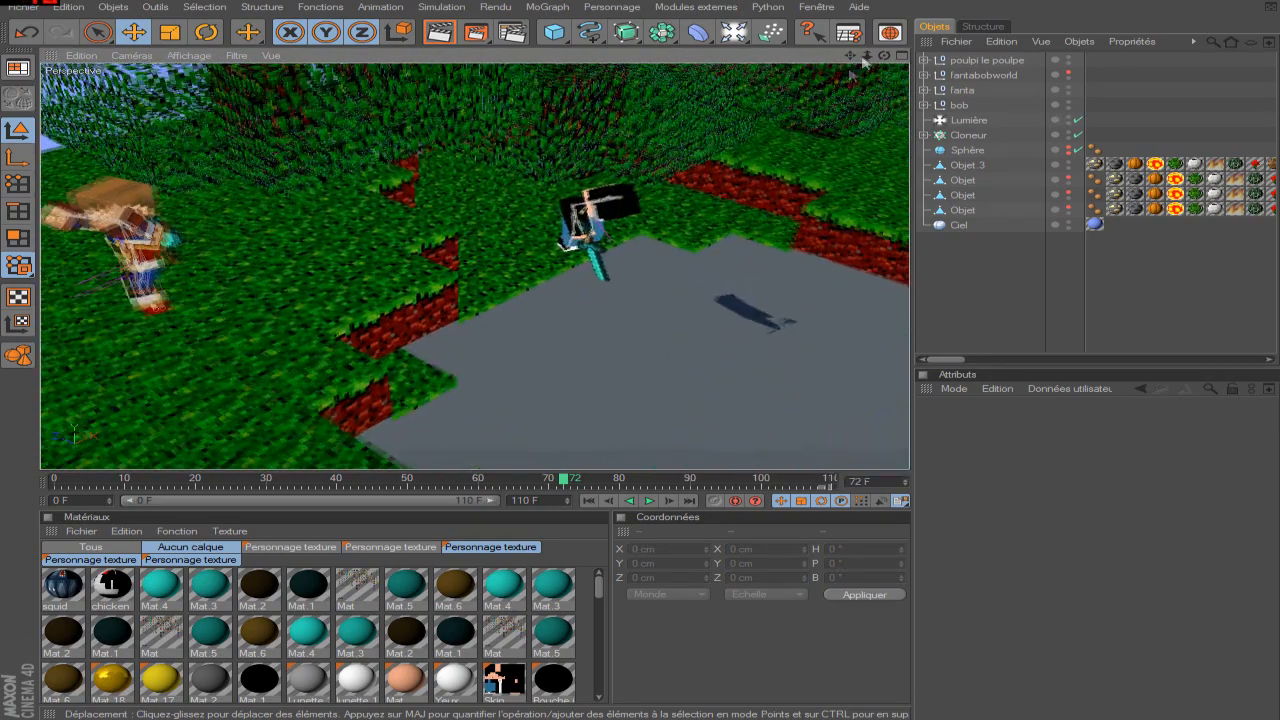
drag(850, 58, 750, 100)
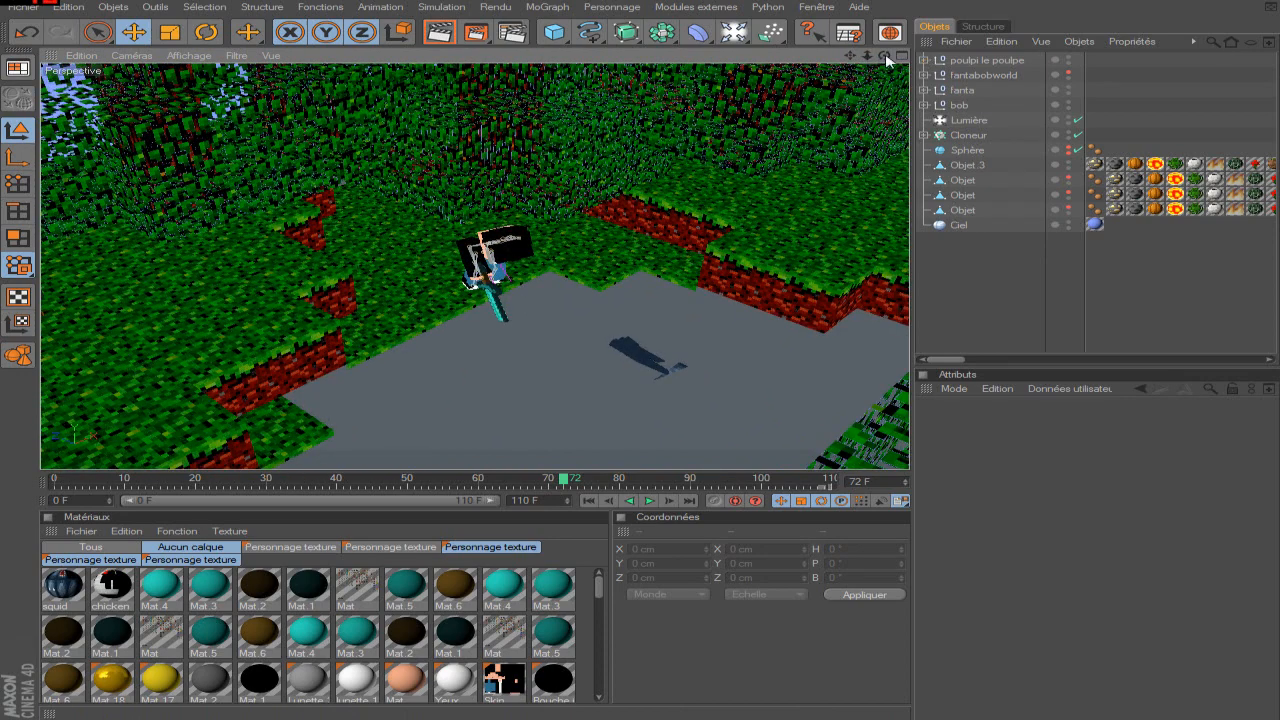
View the Illumination globale options in the render settings.
click(512, 34)
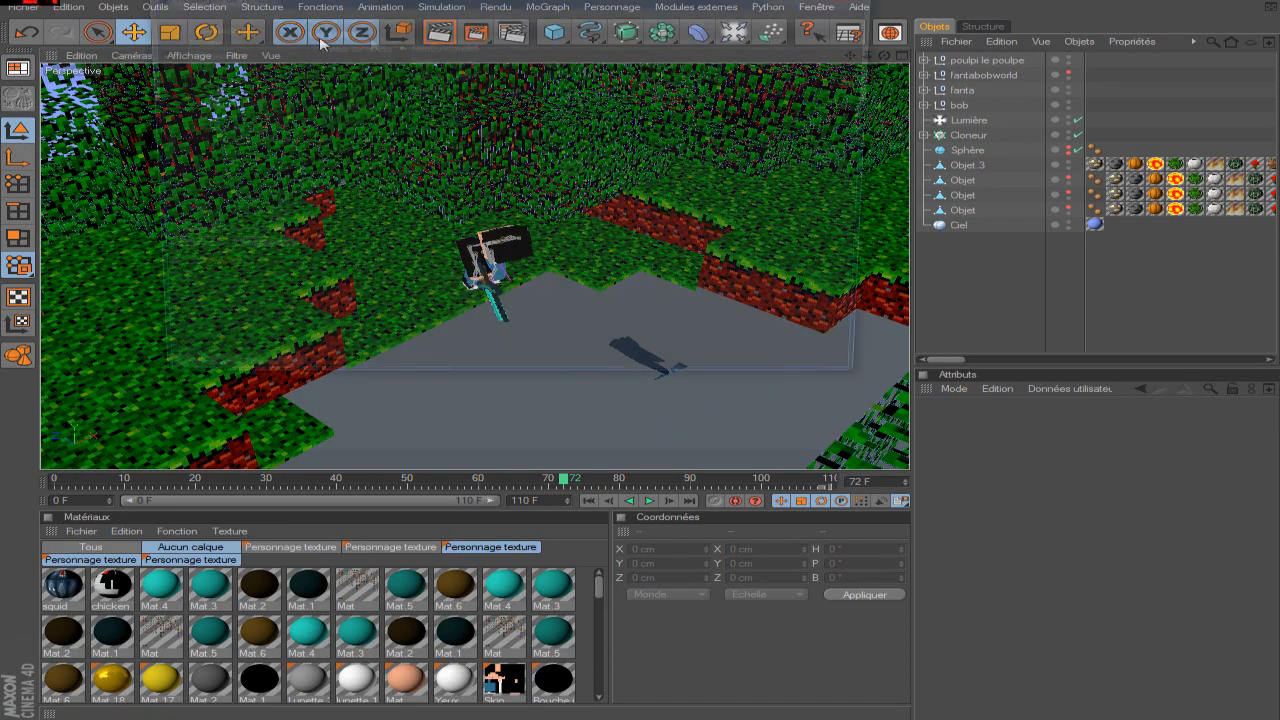
click(211, 118)
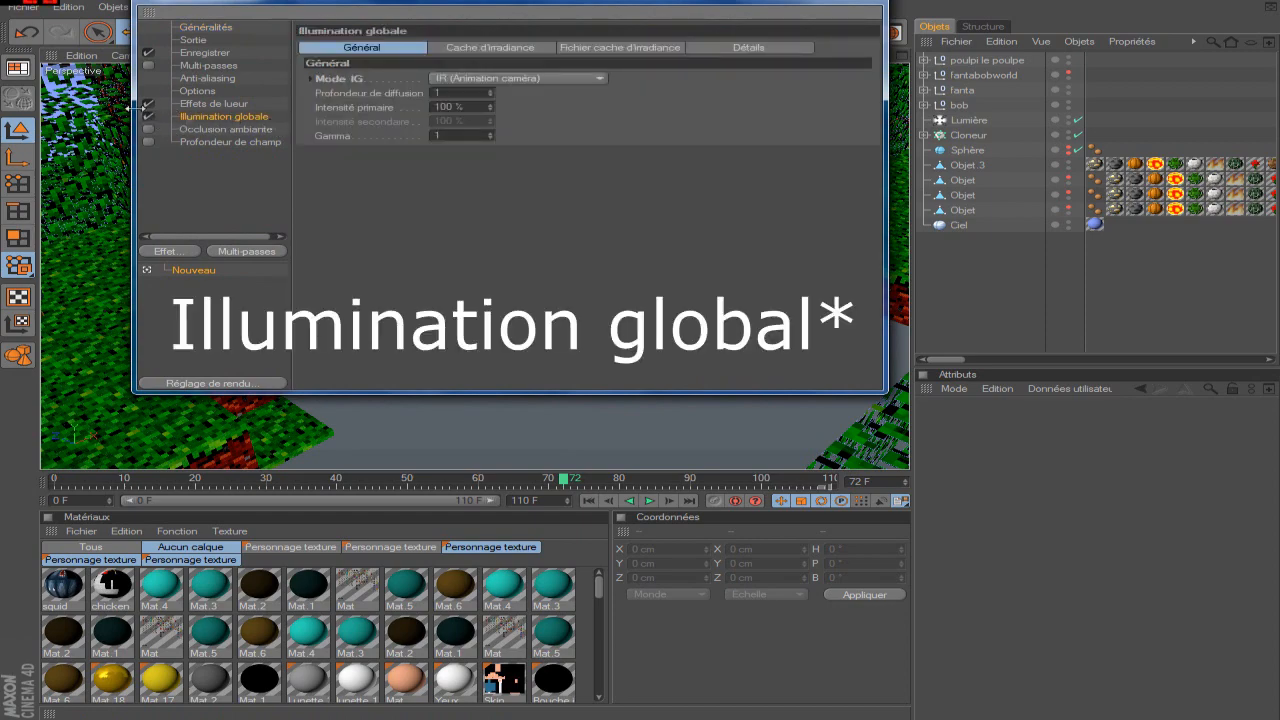
click(864, 3)
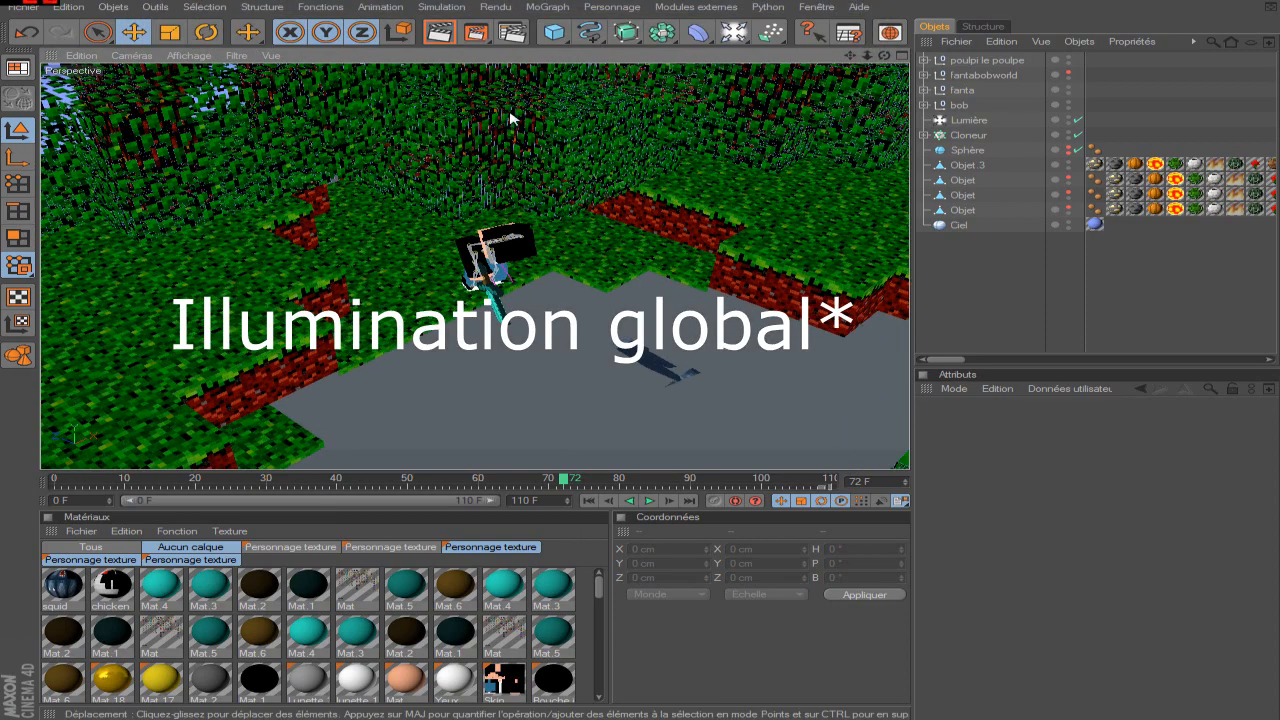
Select the bob null object and examine the area around the characters beside the pool.
scroll(516, 119, up, 2)
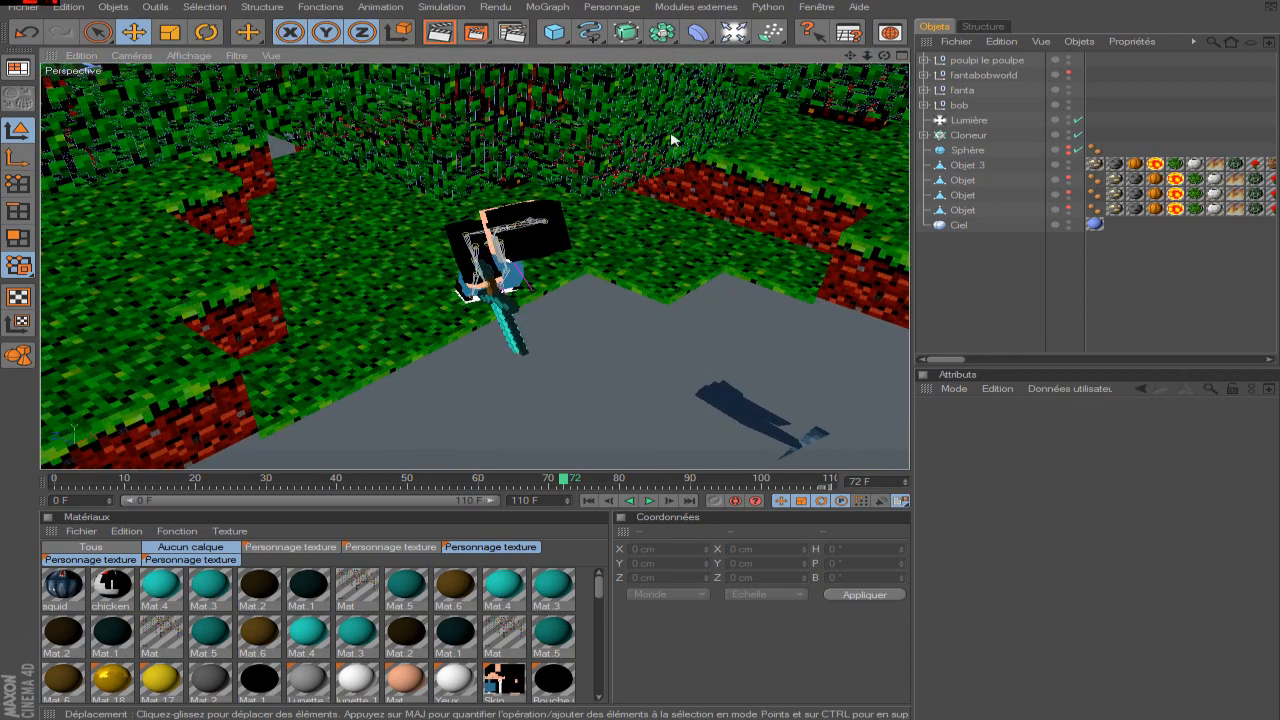
click(957, 105)
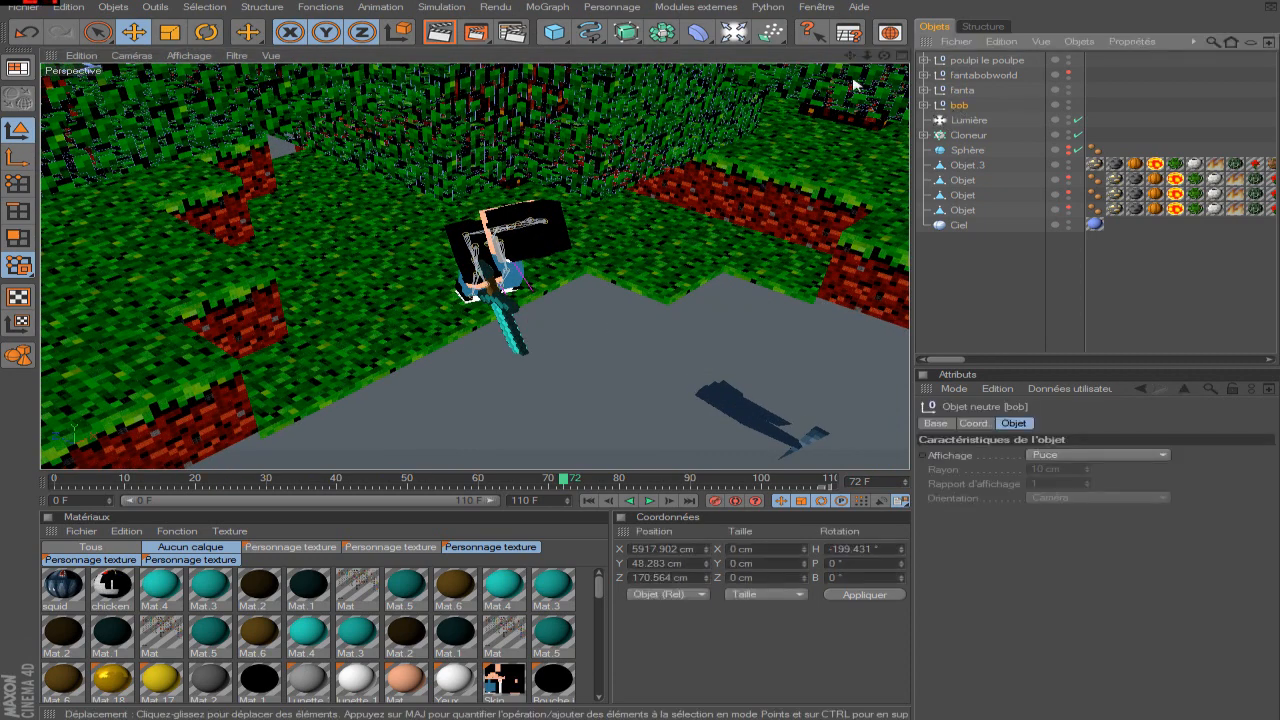
drag(886, 63, 820, 4)
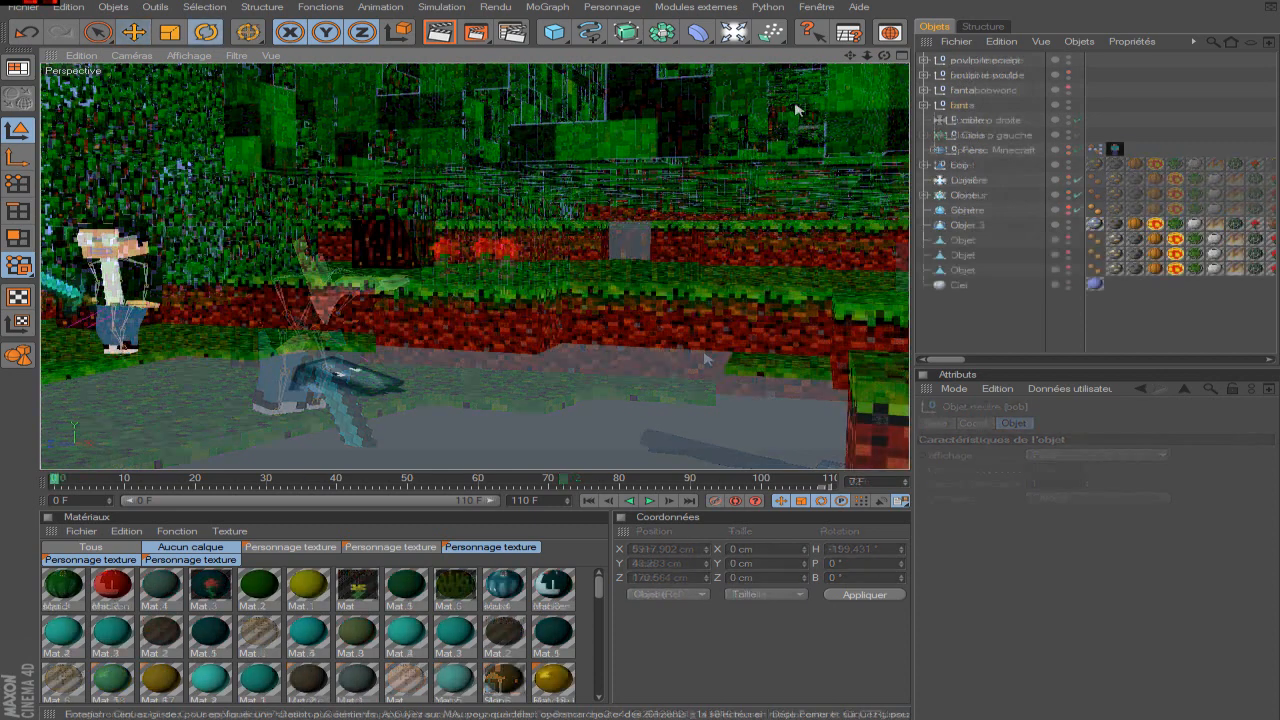
Select the fanta null object and examine both characters and the squid pool from a higher viewpoint.
drag(850, 56, 1050, 20)
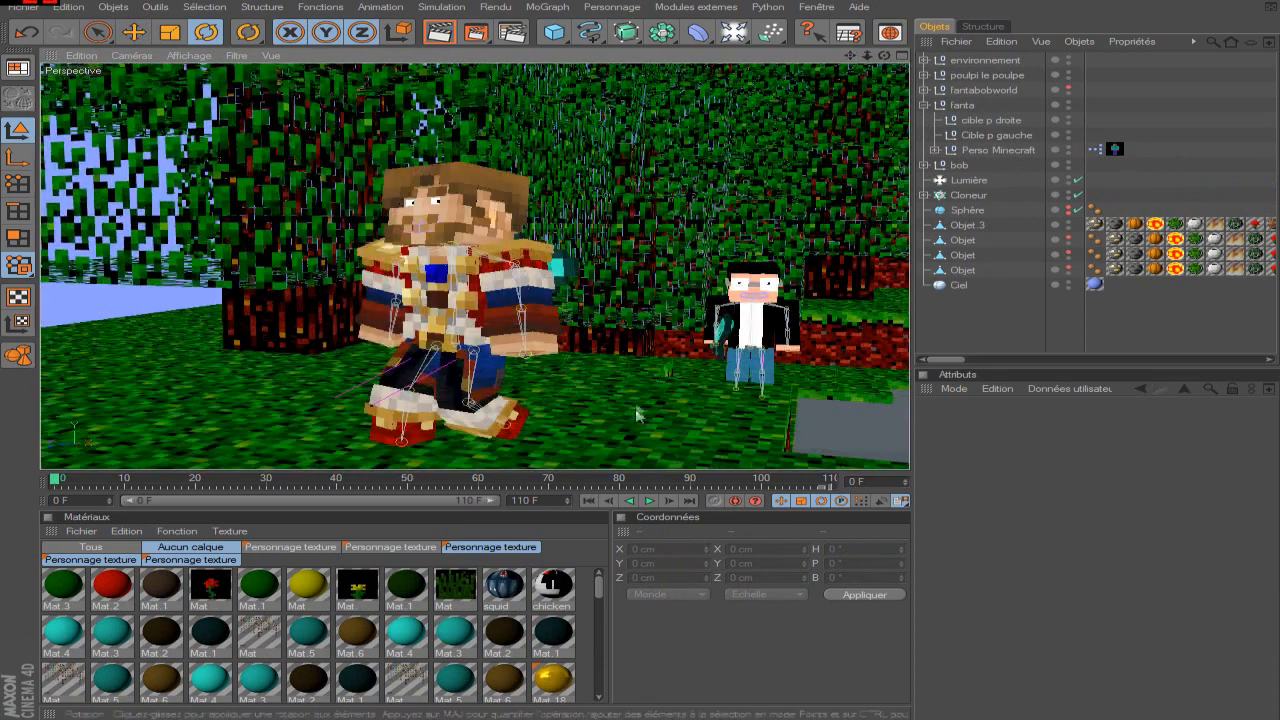
click(990, 105)
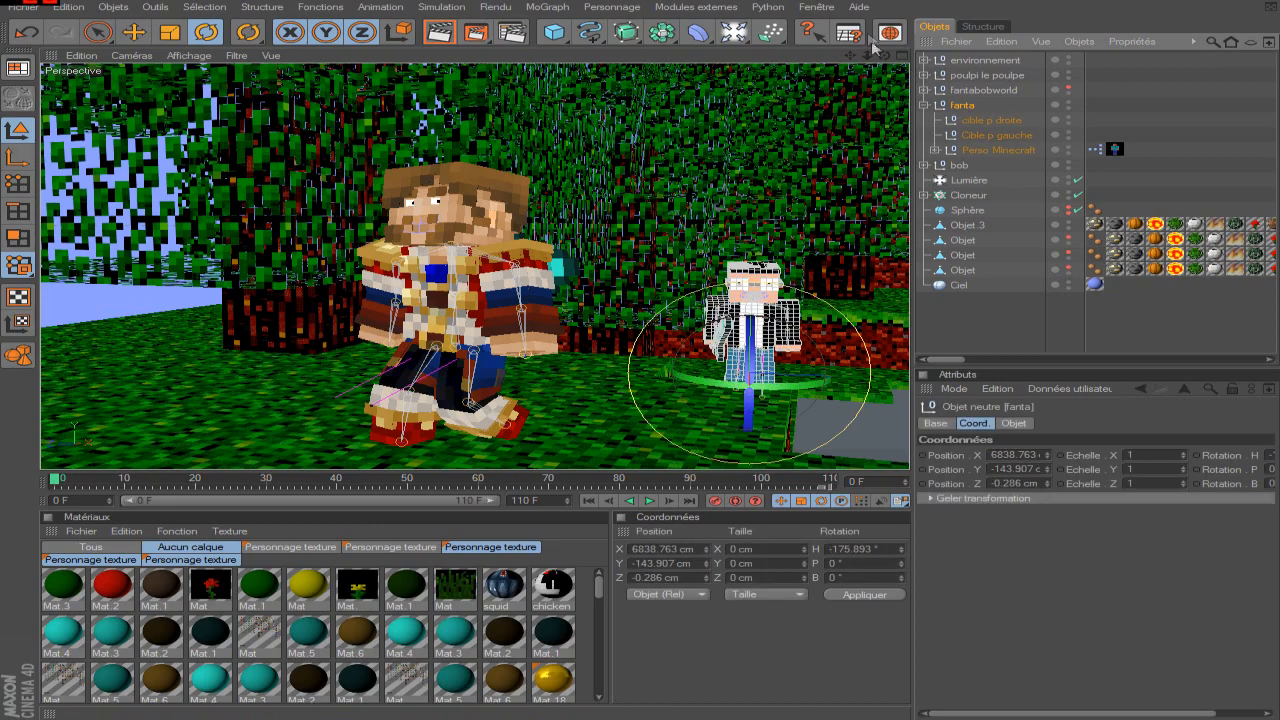
drag(884, 56, 884, 100)
scroll(632, 408, down, 5)
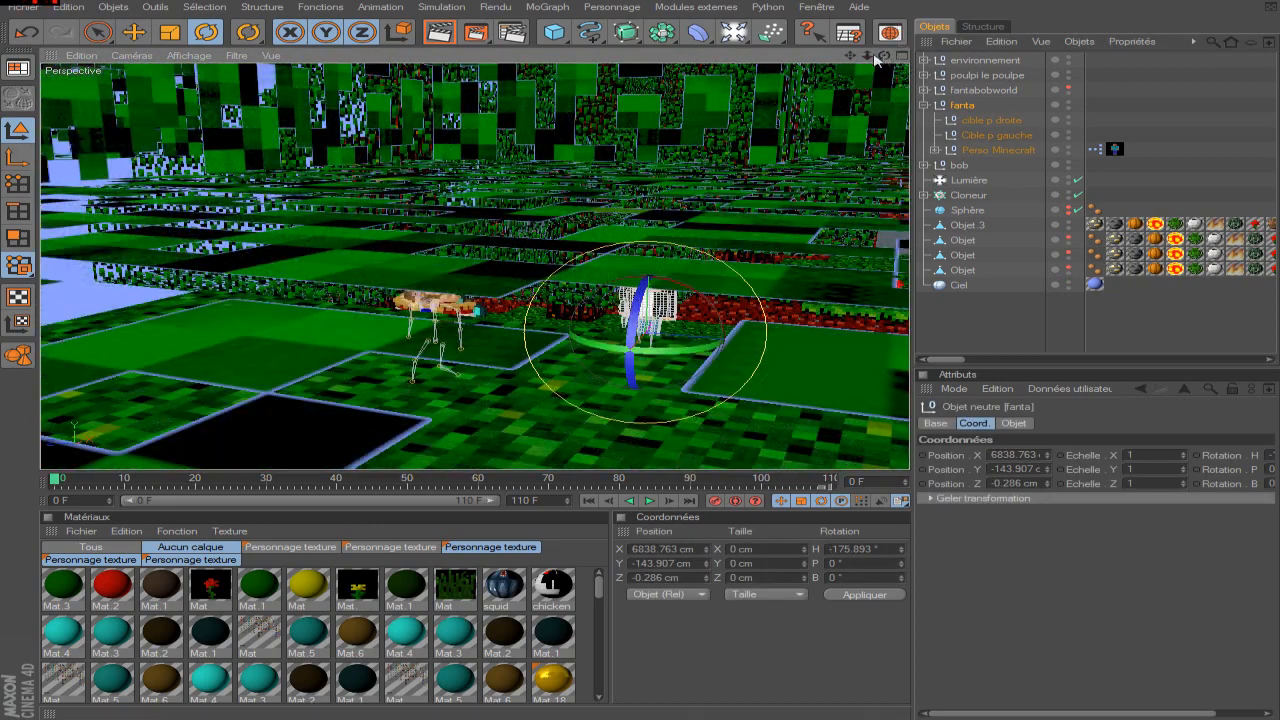
drag(868, 56, 1030, 66)
drag(850, 56, 866, 2)
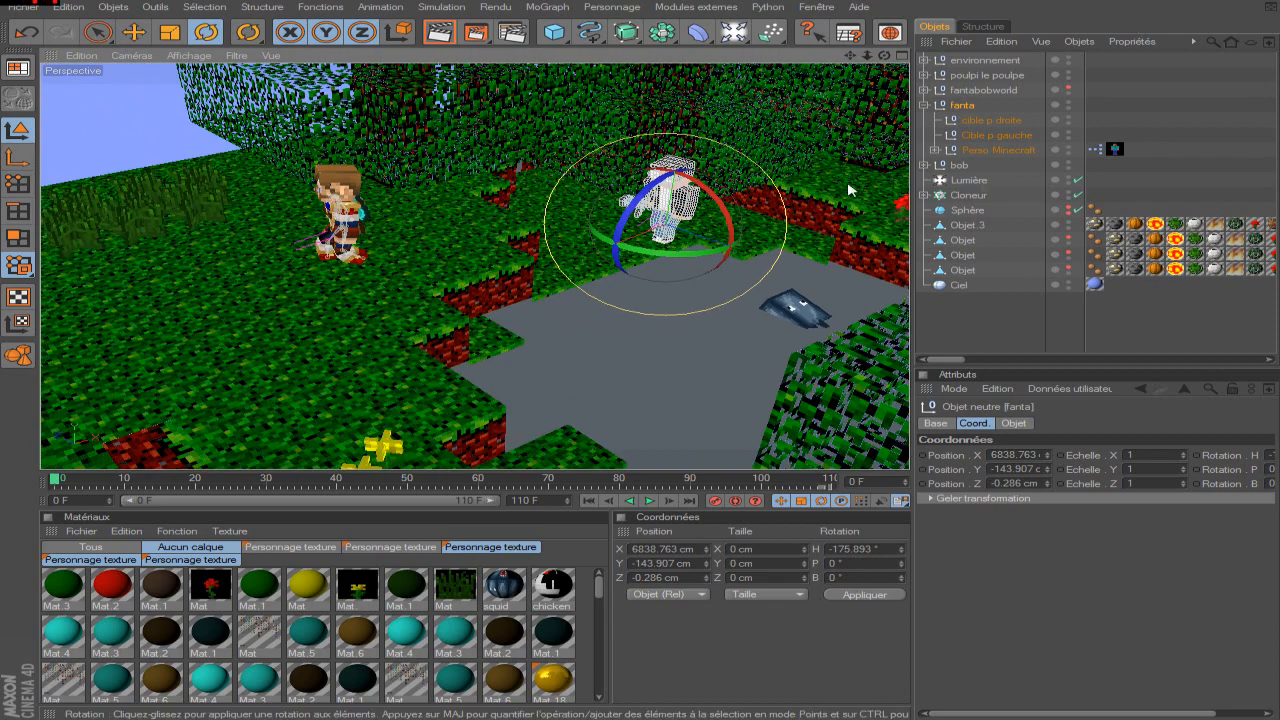
Play the walk animation with the Objet.3 terrain temporarily hidden and return to frame 0.
click(1068, 222)
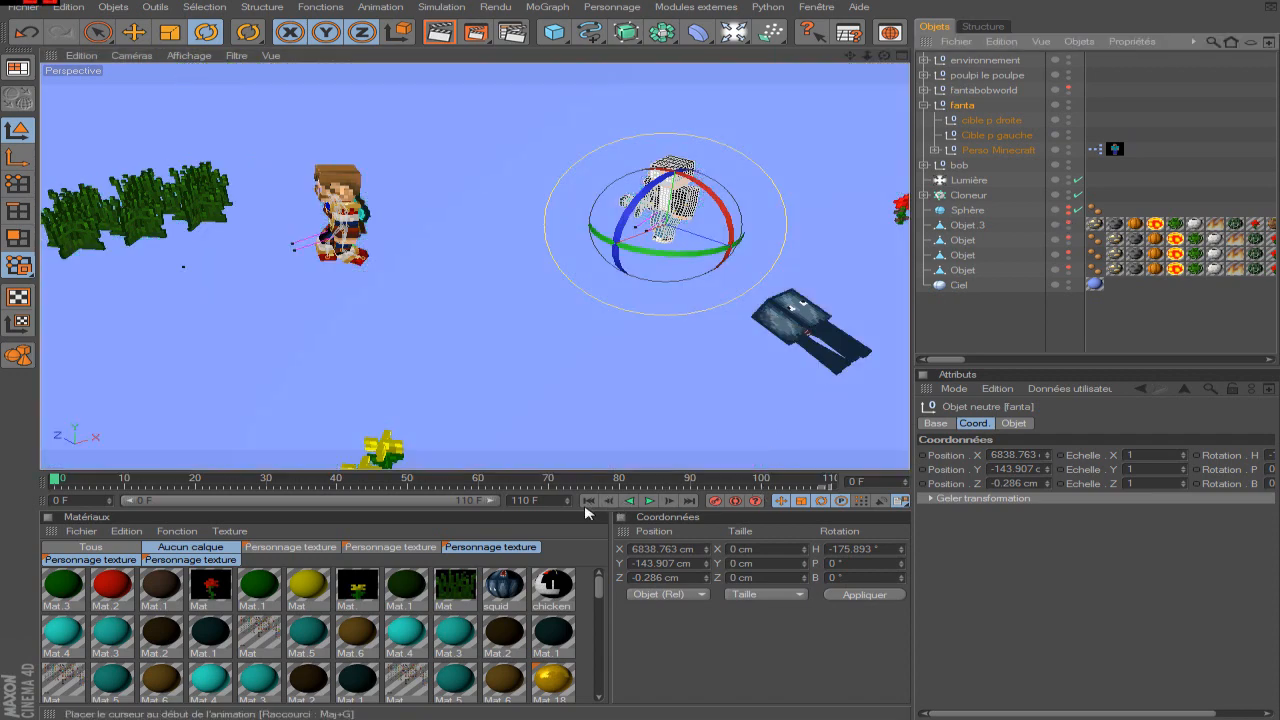
click(649, 500)
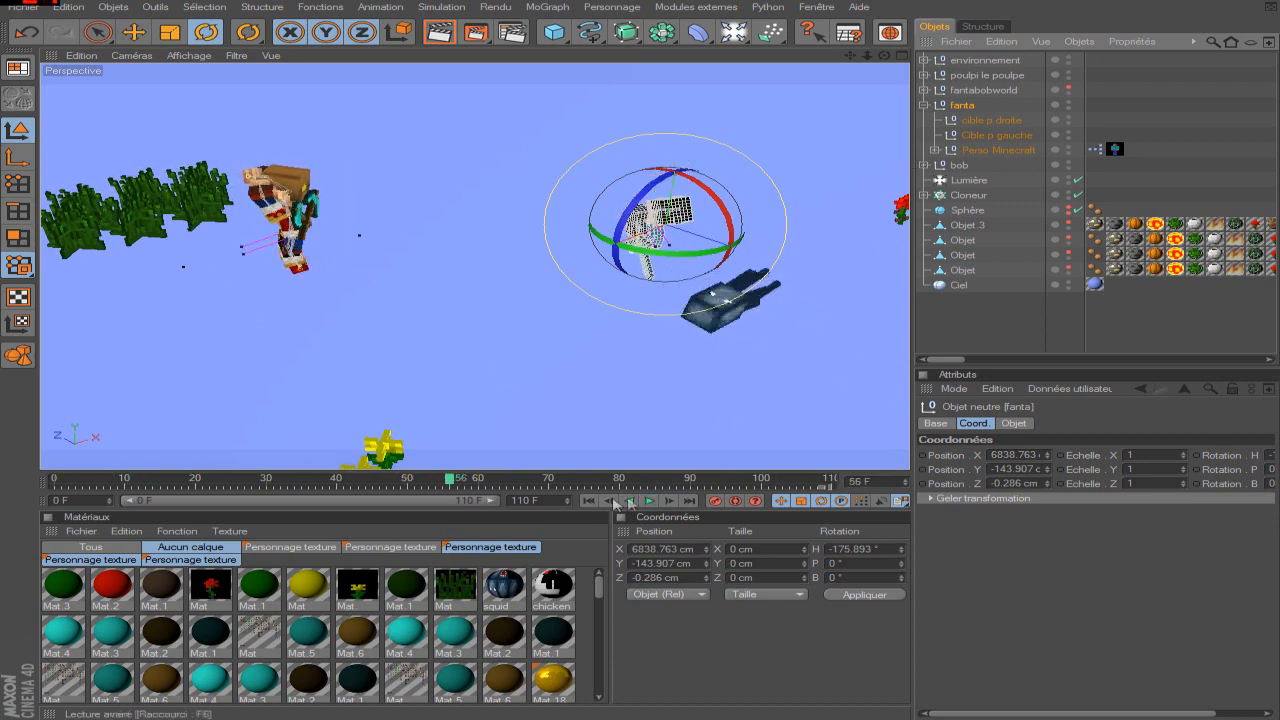
key(ctrl+s)
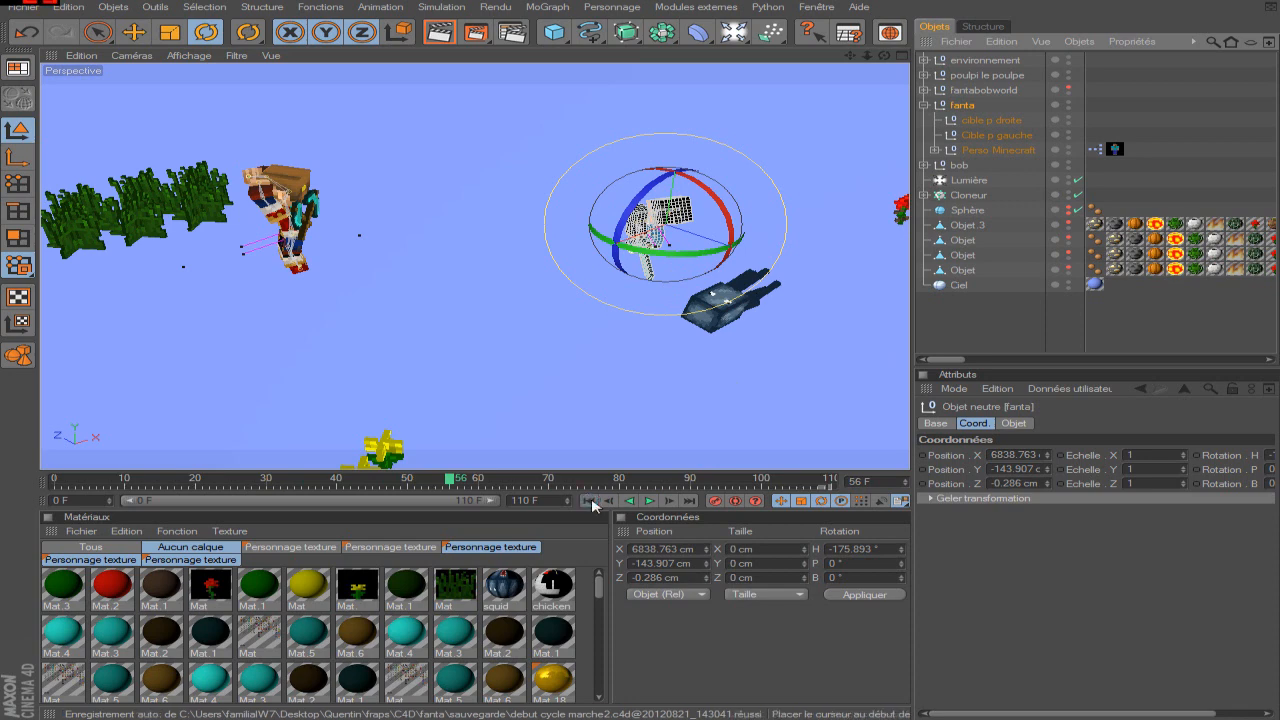
click(589, 501)
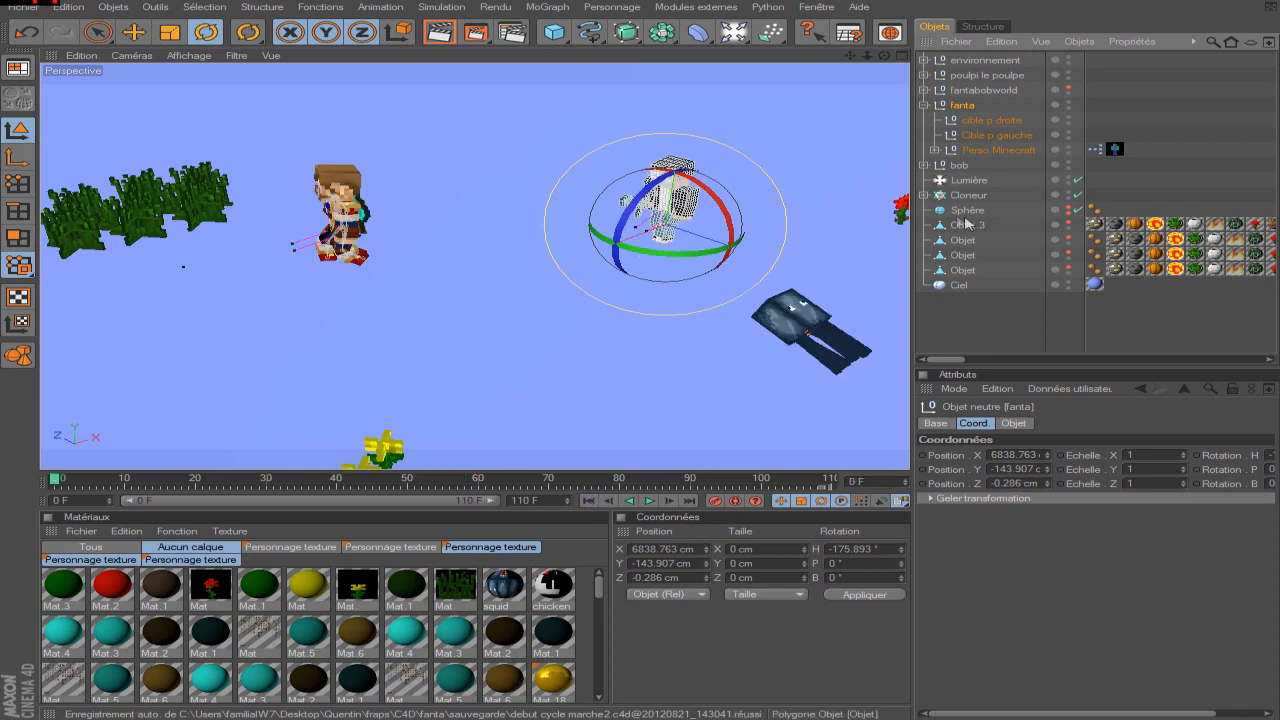
click(1068, 227)
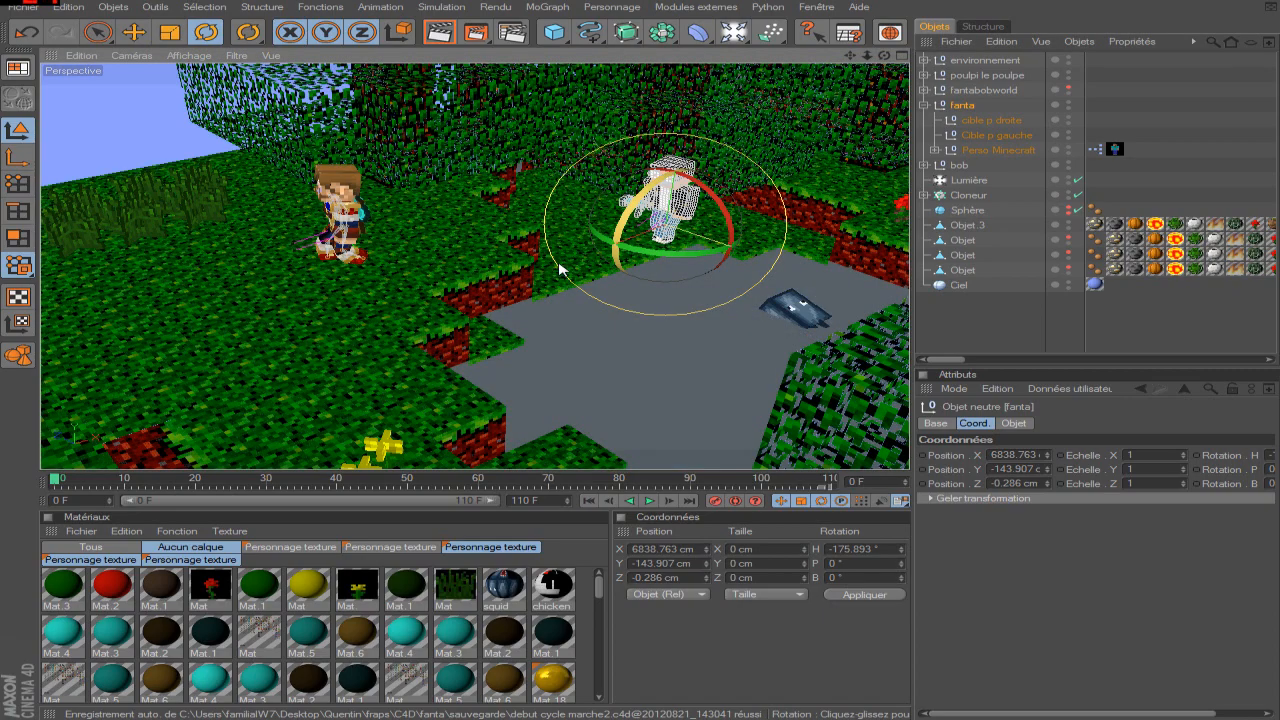
scroll(561, 272, up, 1)
scroll(562, 274, down, 3)
scroll(566, 272, up, 1)
scroll(664, 95, up, 3)
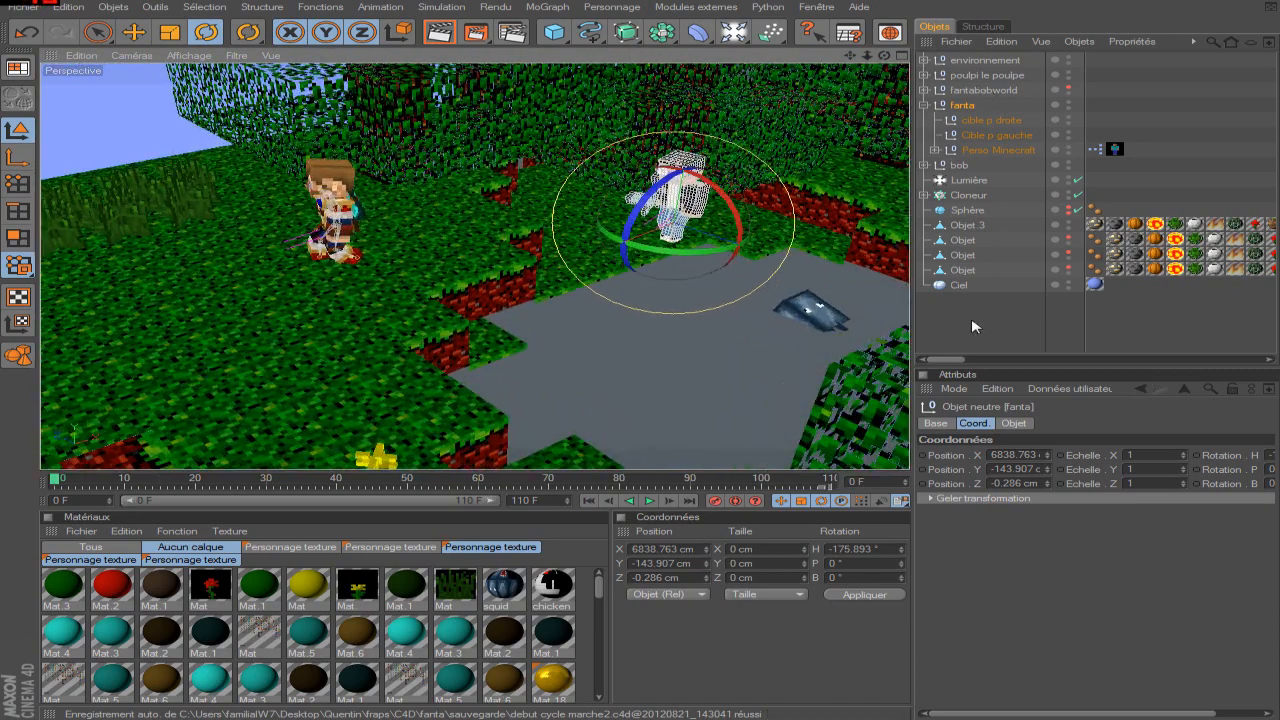
click(970, 321)
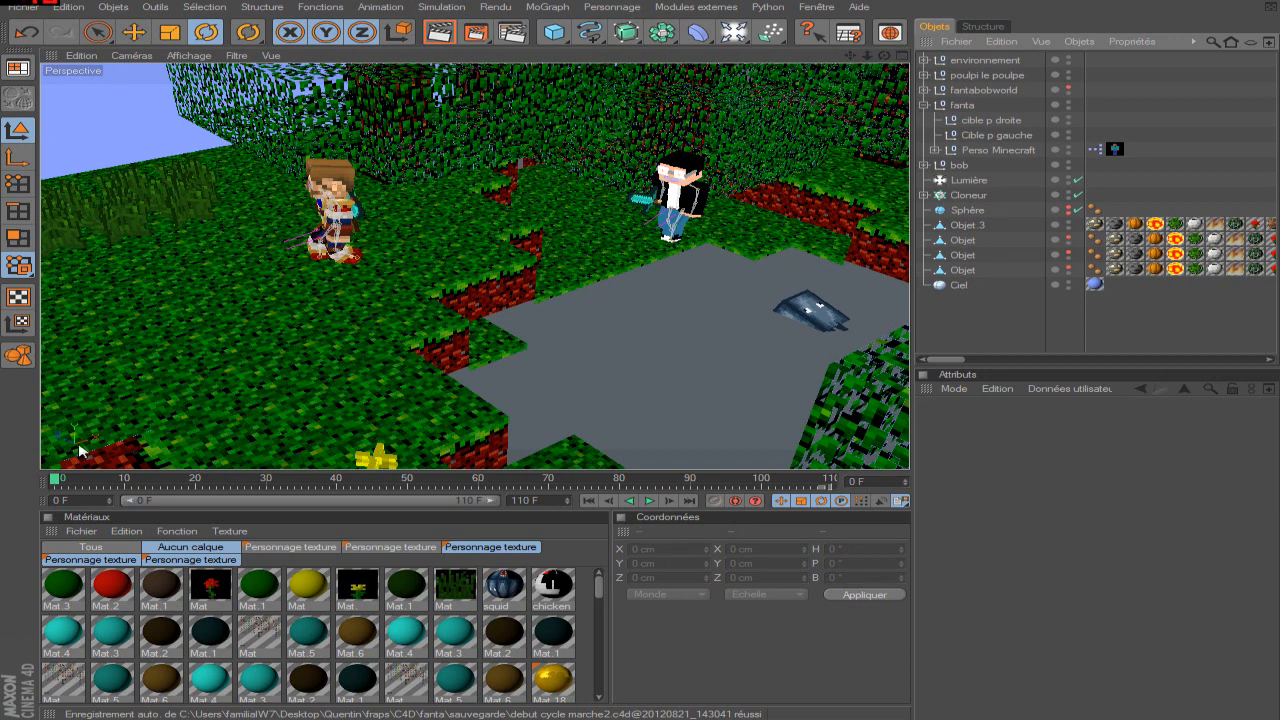
drag(66, 485, 2, 478)
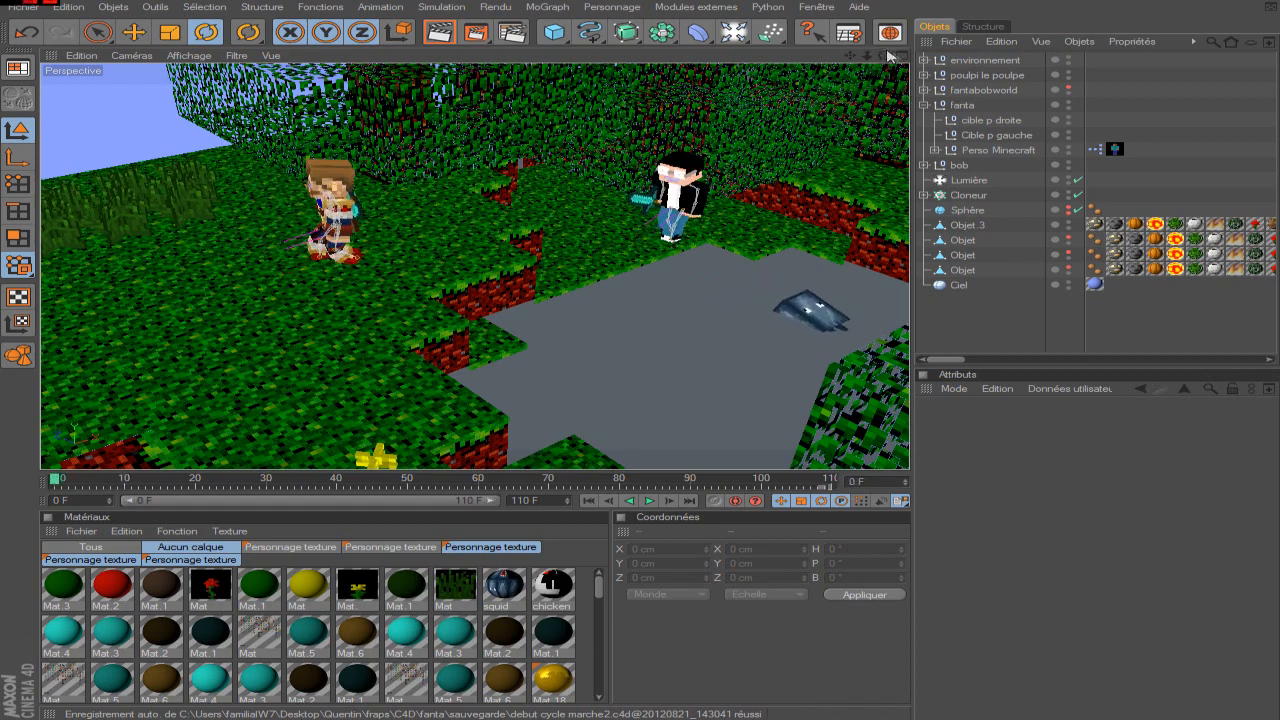
Add a camera framing both characters and the squid in the pool, and record its keyframe at frame 0.
click(966, 105)
drag(884, 56, 882, 12)
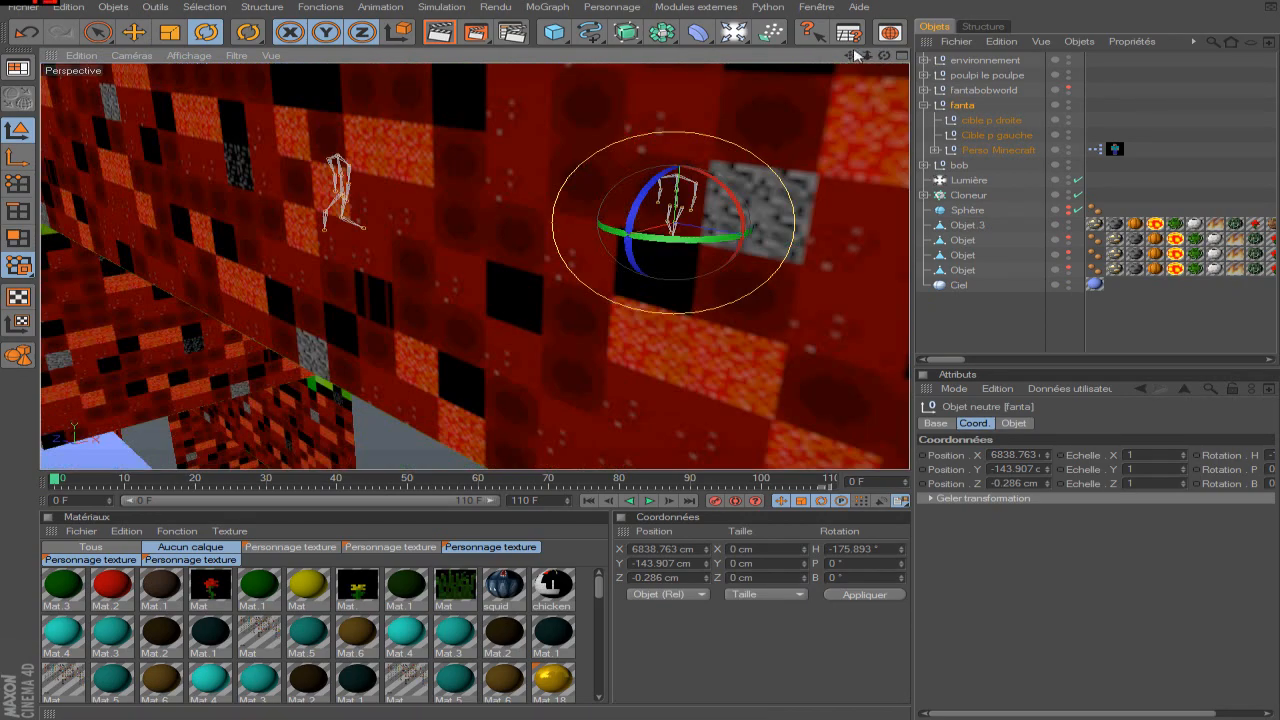
drag(867, 56, 771, 82)
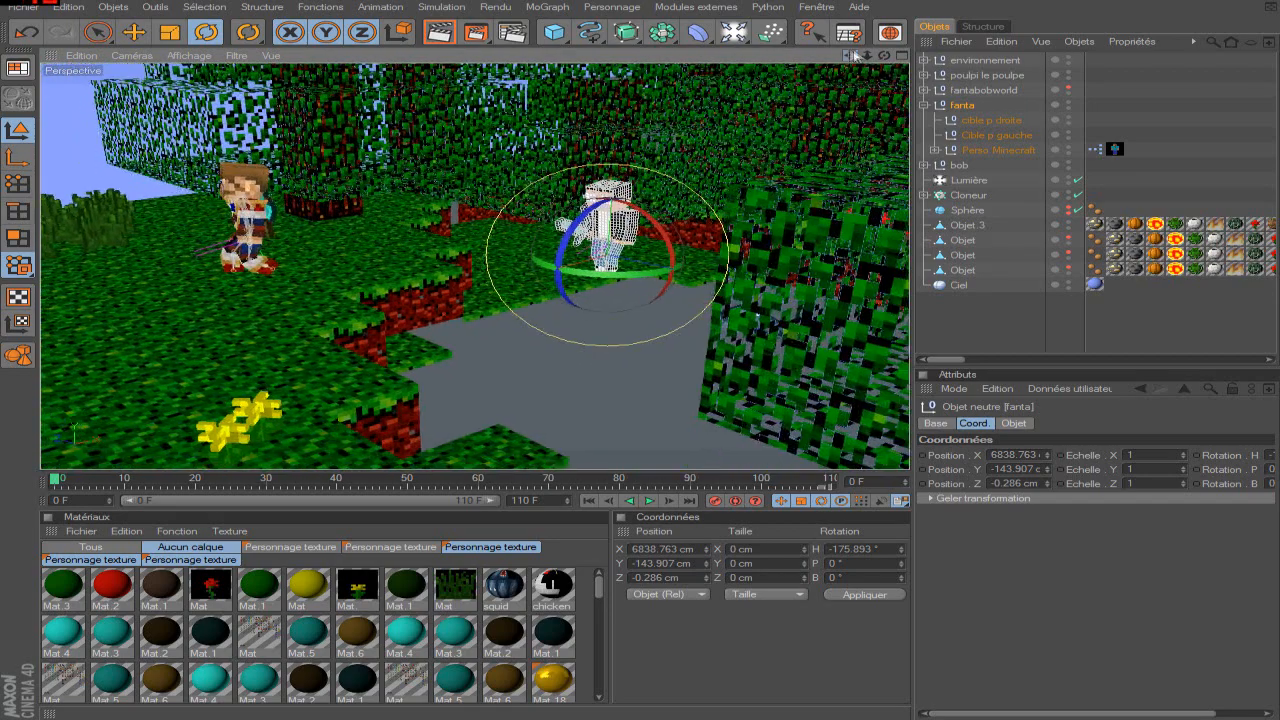
drag(884, 56, 893, 59)
scroll(704, 192, up, 3)
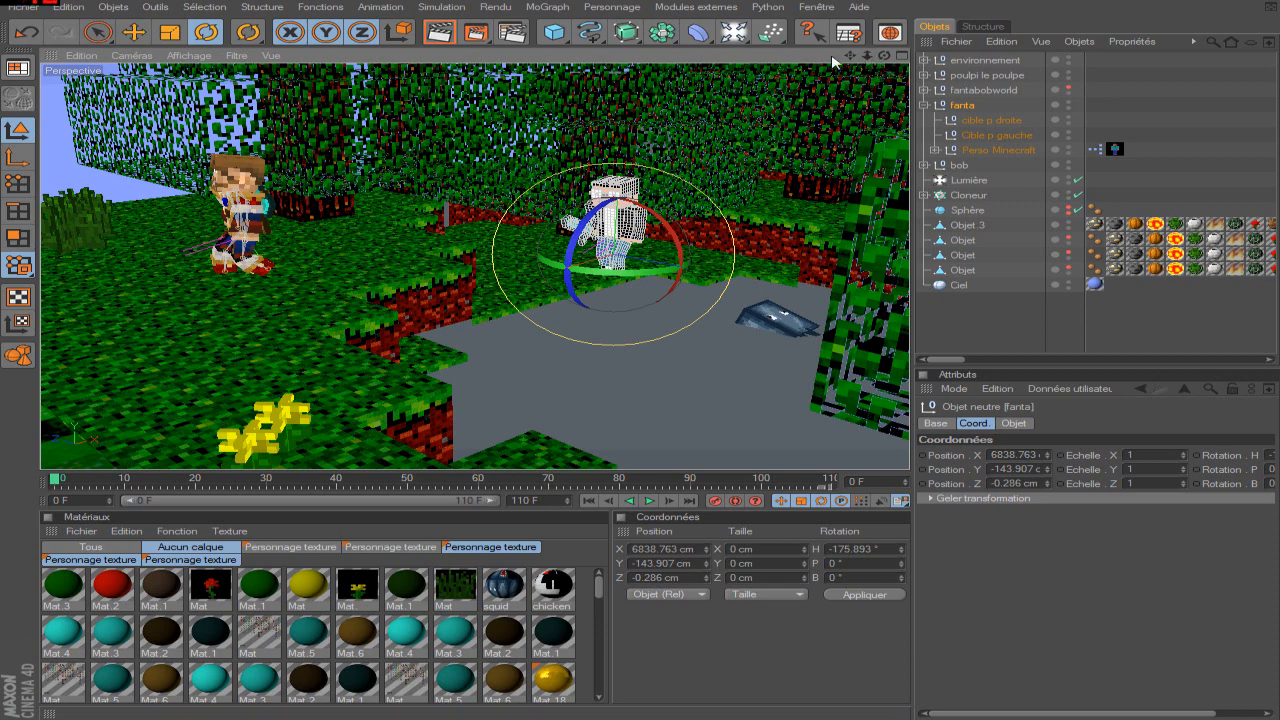
drag(850, 56, 872, 58)
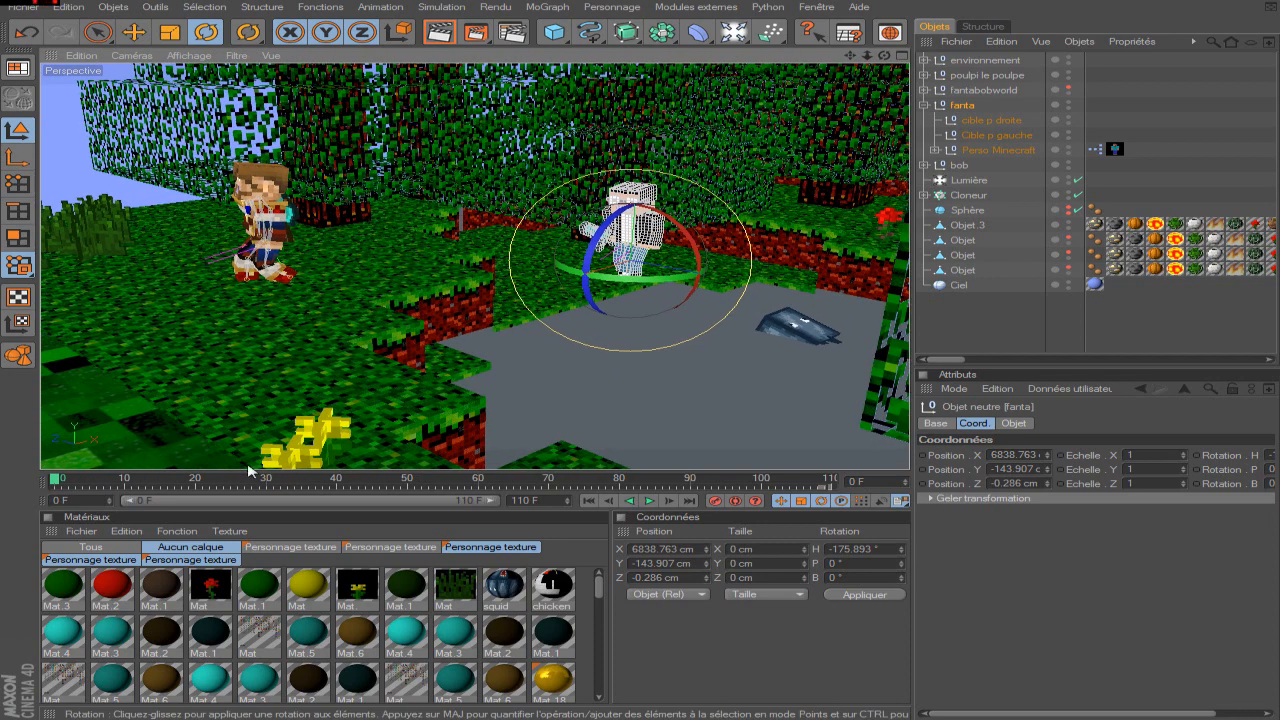
mouse_move(57, 481)
mouse_down()
mouse_move(580, 466)
mouse_move(852, 475)
mouse_move(4, 493)
mouse_move(52, 463)
mouse_up()
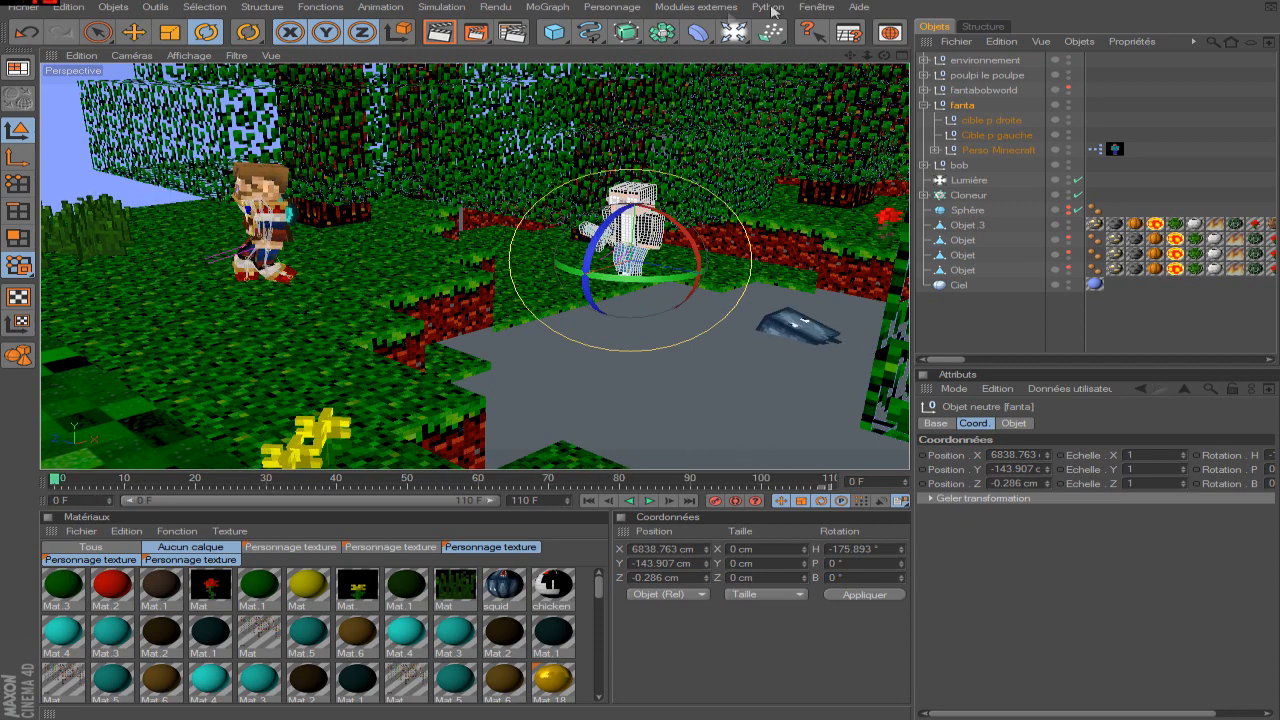
drag(740, 36, 815, 130)
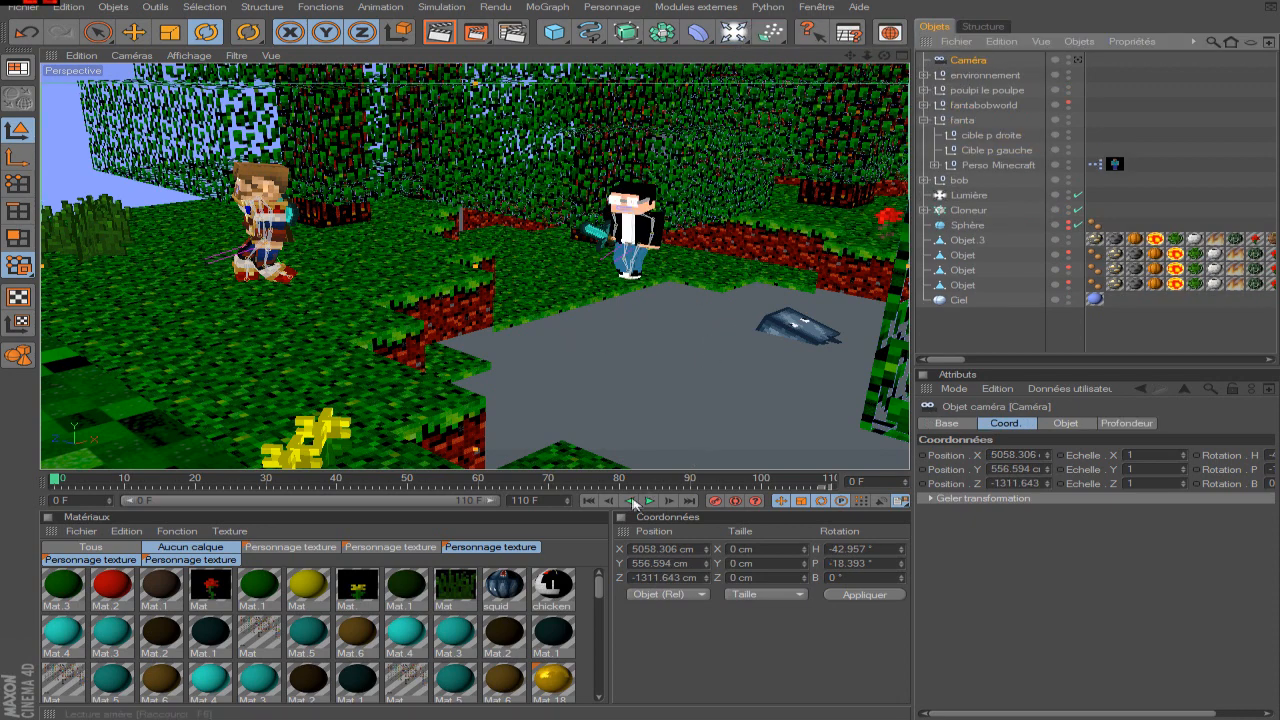
click(714, 500)
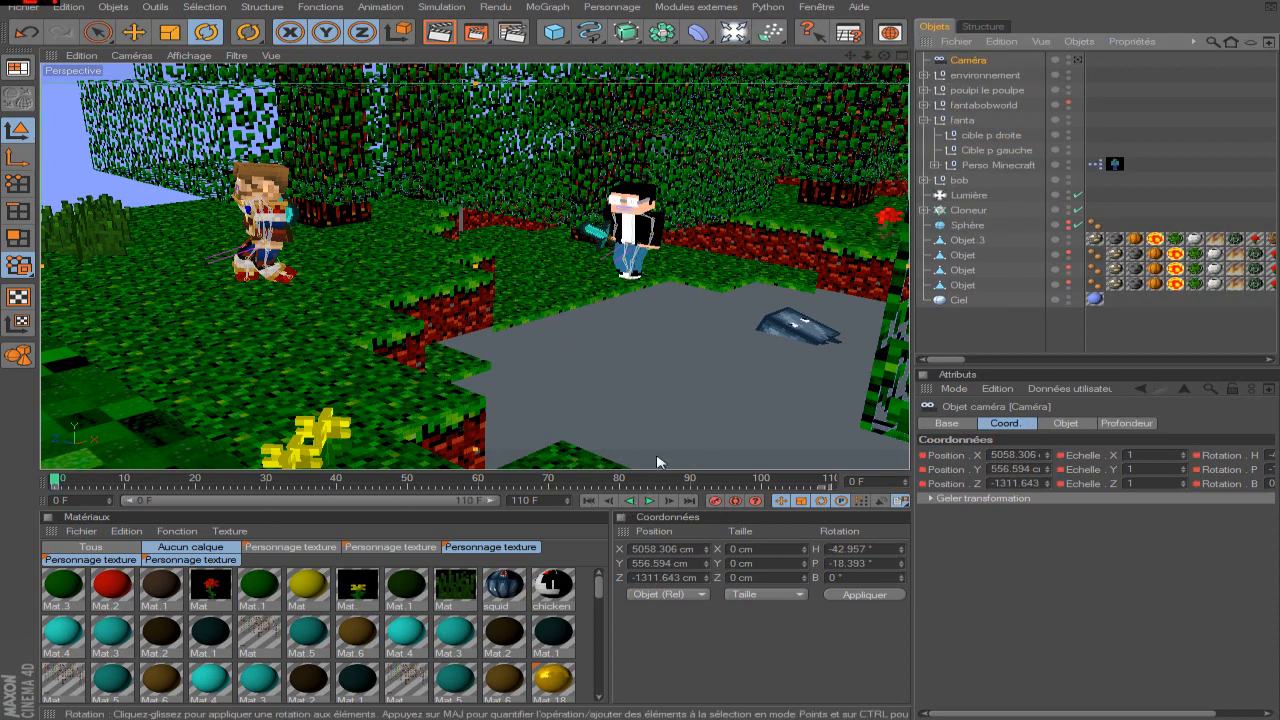
At frame 110, move the camera to X 4974.871 cm and Z -1233.957 cm and record its keyframe.
click(832, 483)
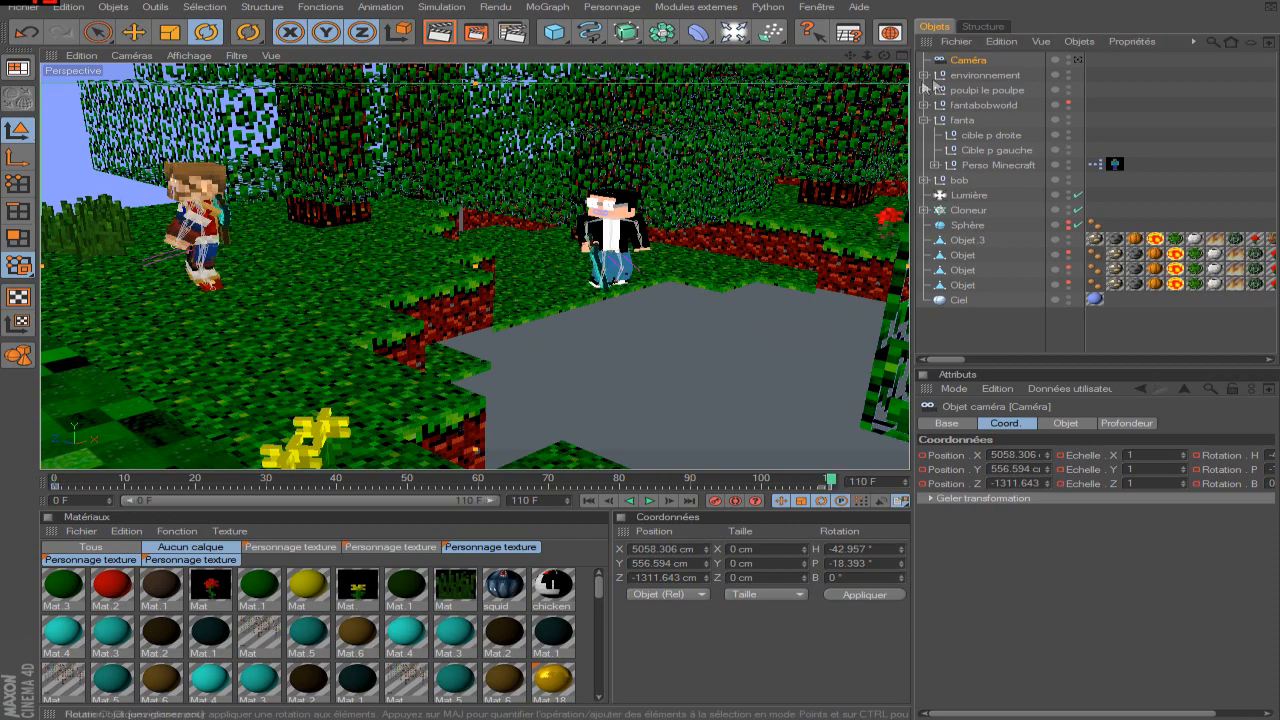
scroll(770, 195, down, 5)
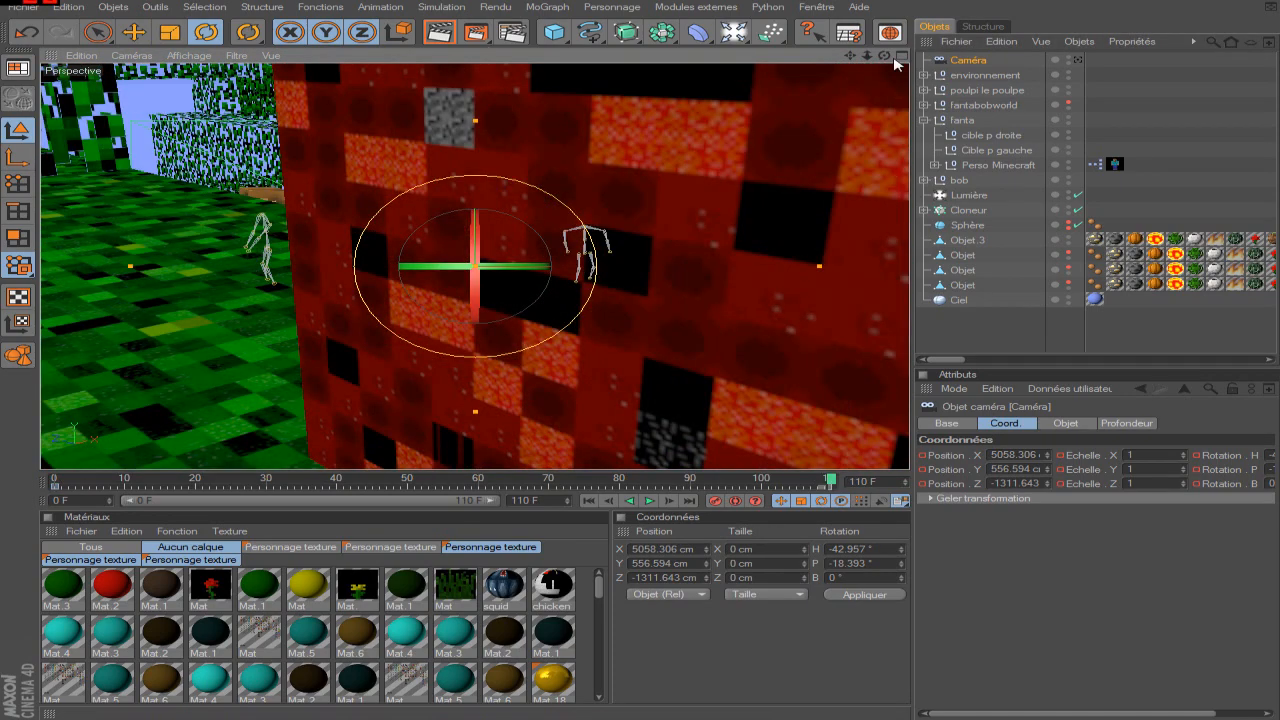
drag(884, 56, 850, 150)
scroll(762, 149, down, 10)
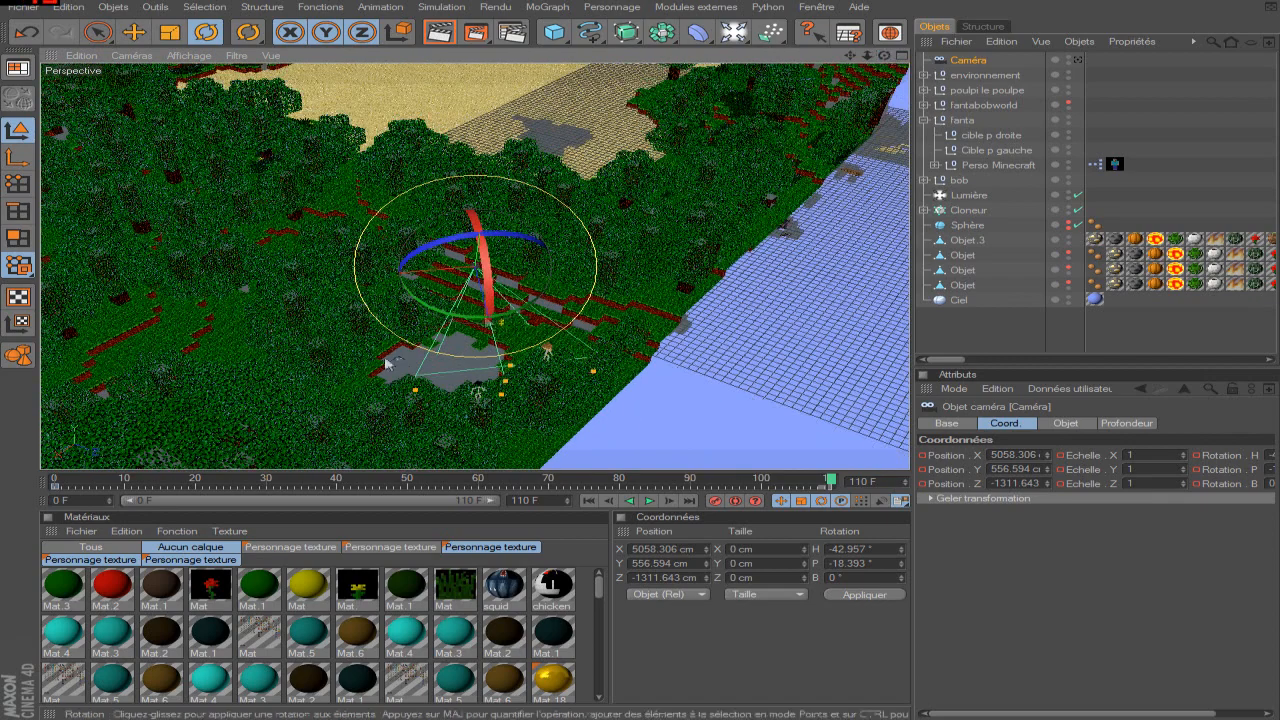
scroll(380, 360, up, 12)
scroll(380, 360, down, 4)
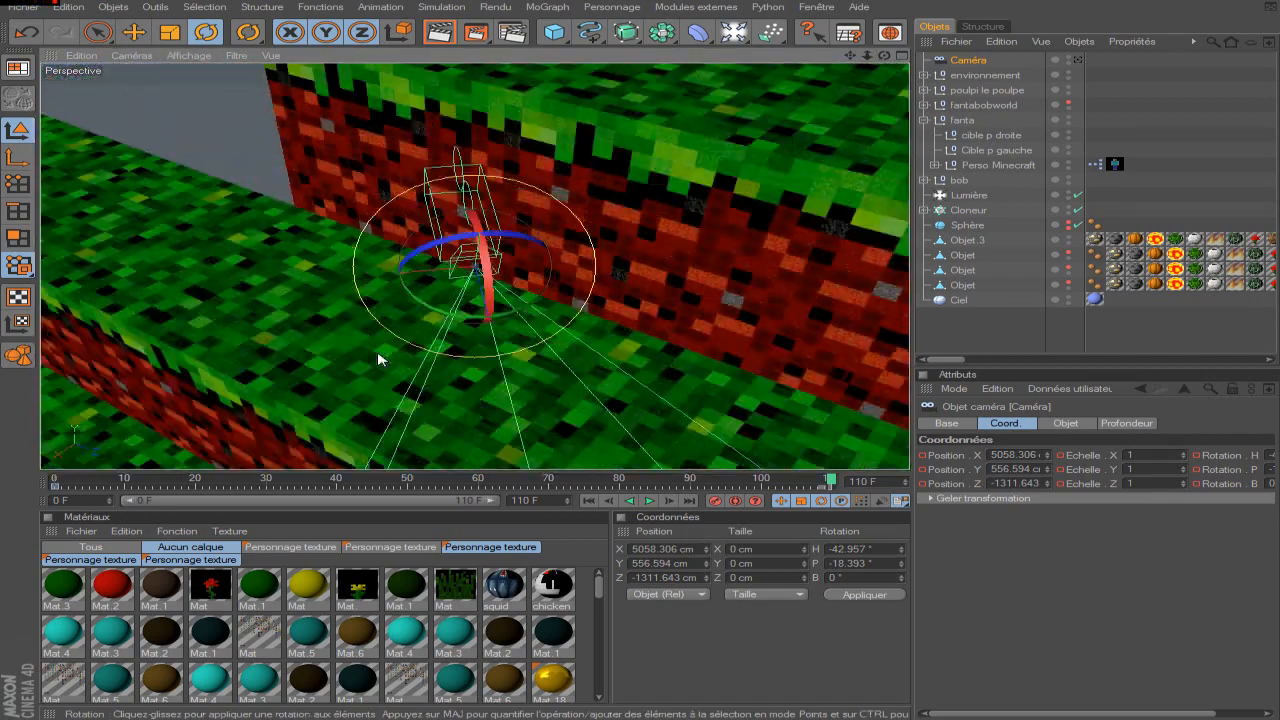
scroll(380, 360, down, 2)
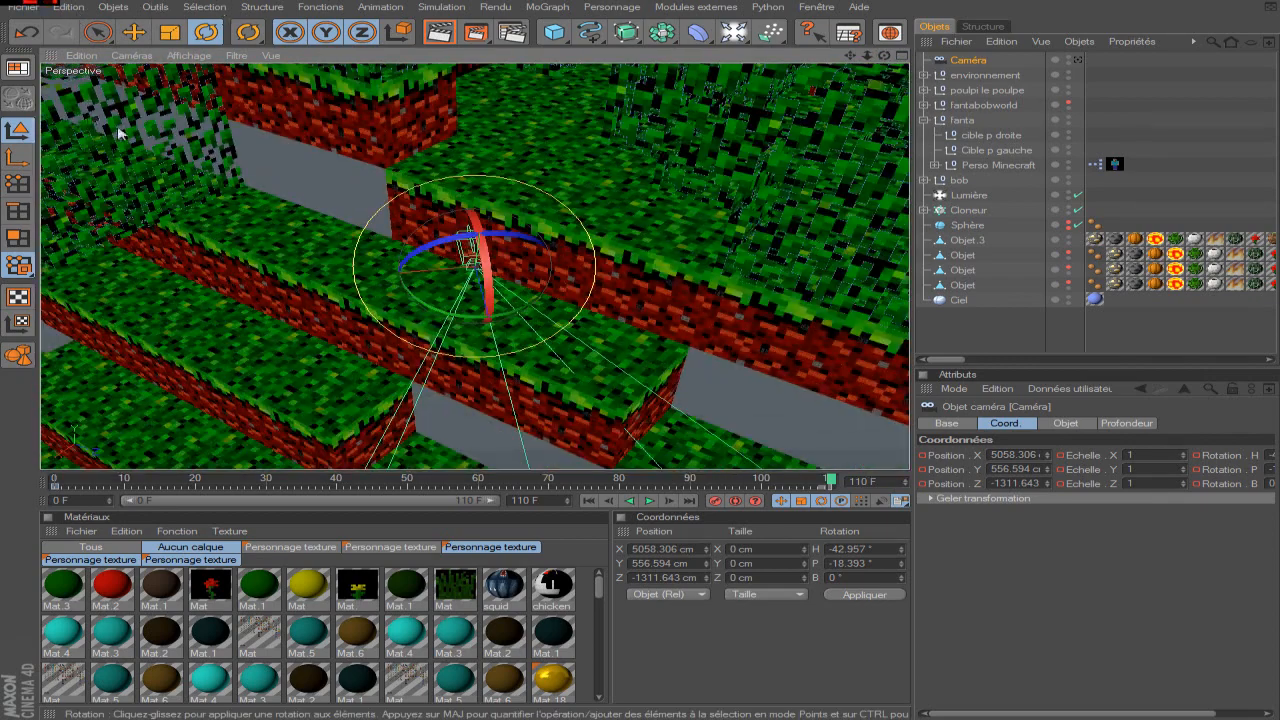
key(e)
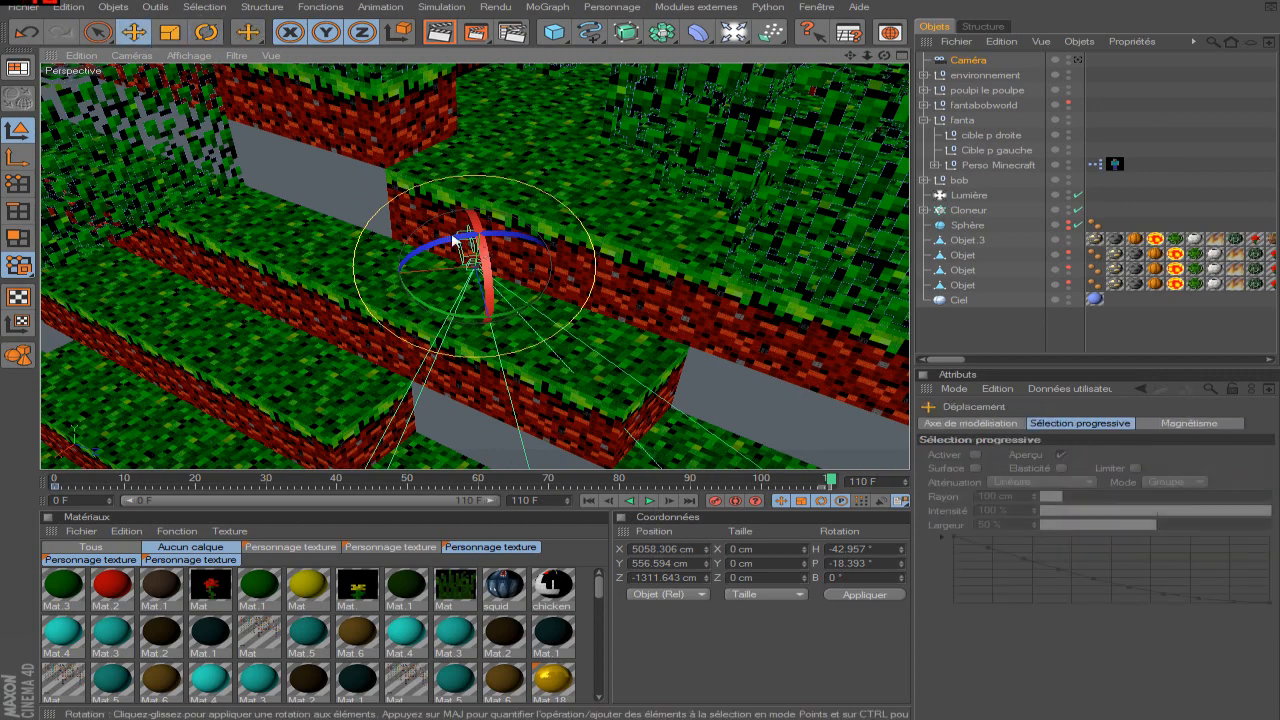
drag(348, 277, 454, 267)
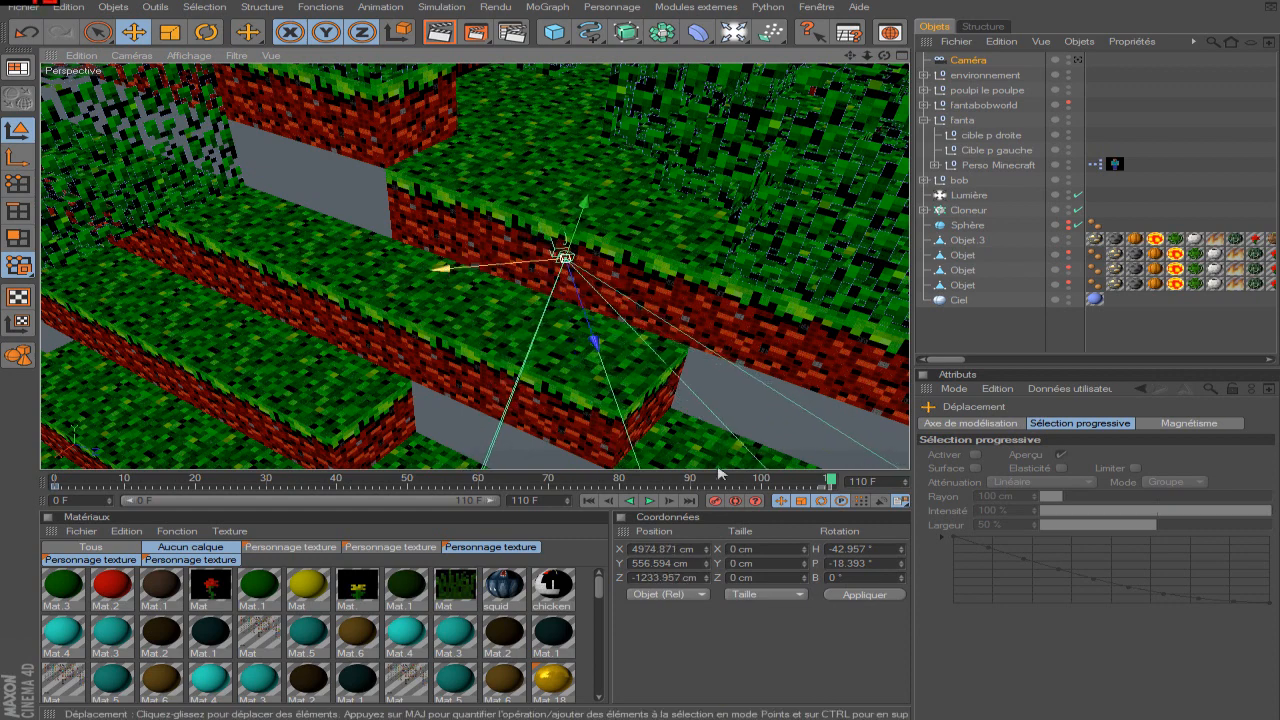
click(714, 502)
Examine the camera's field of view over both characters and the pool at frame 110 from a higher viewpoint.
drag(884, 56, 1030, 56)
drag(884, 56, 695, 327)
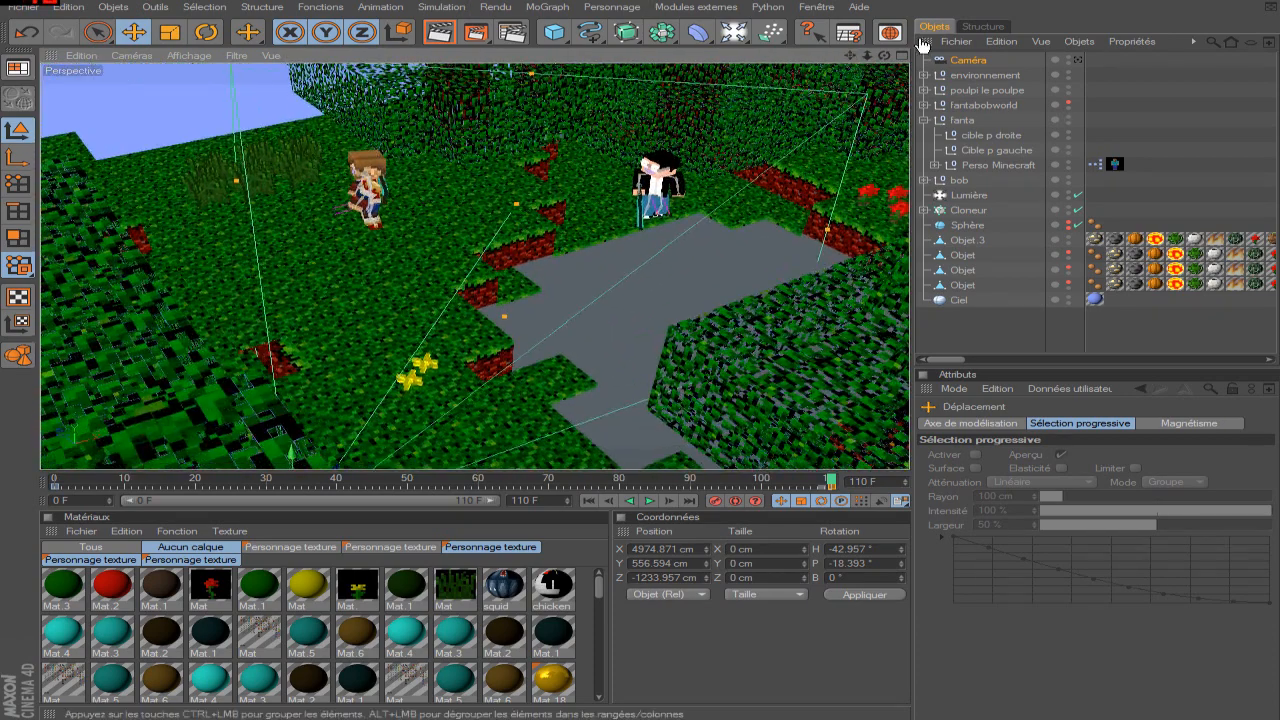
scroll(713, 87, up, 4)
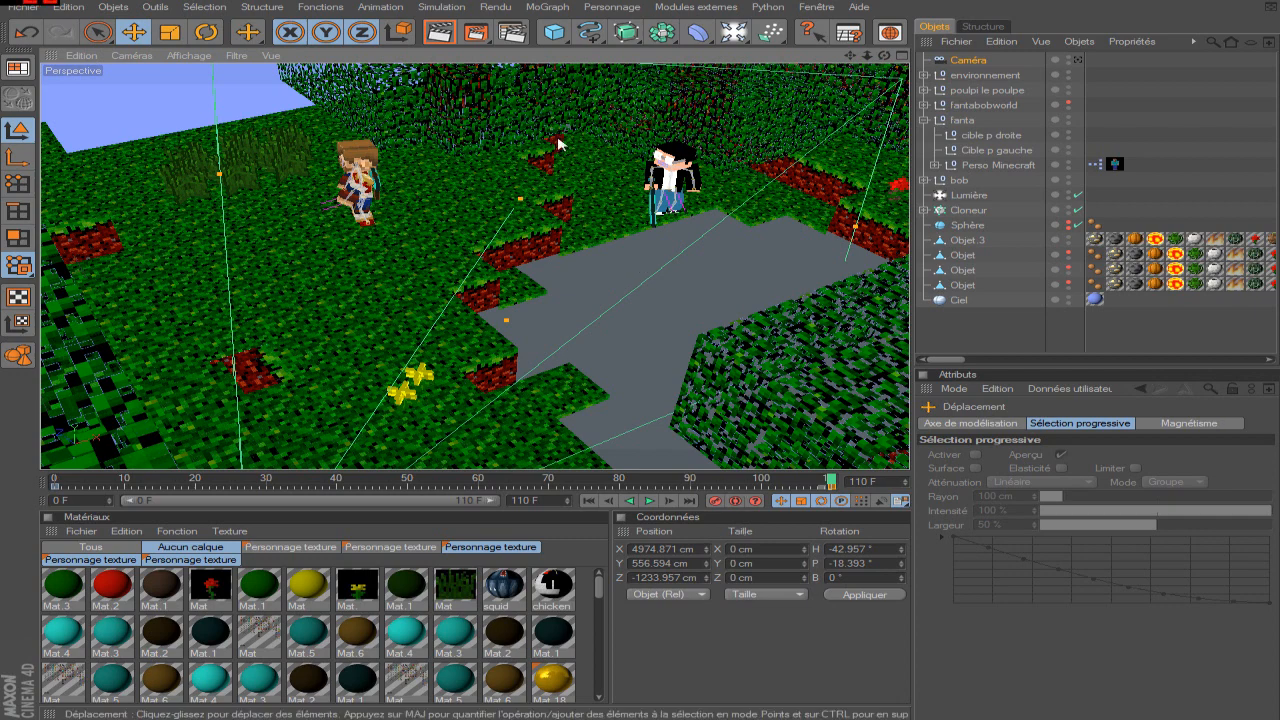
scroll(524, 150, down, 2)
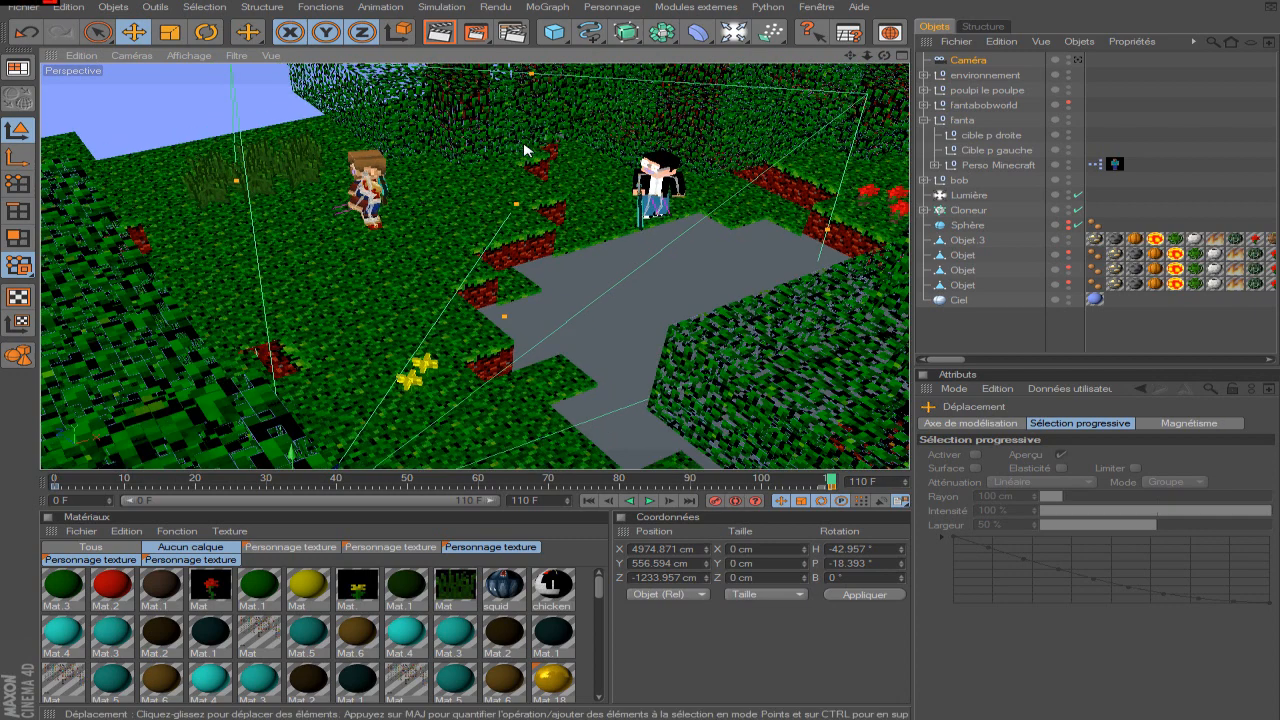
scroll(524, 150, down, 2)
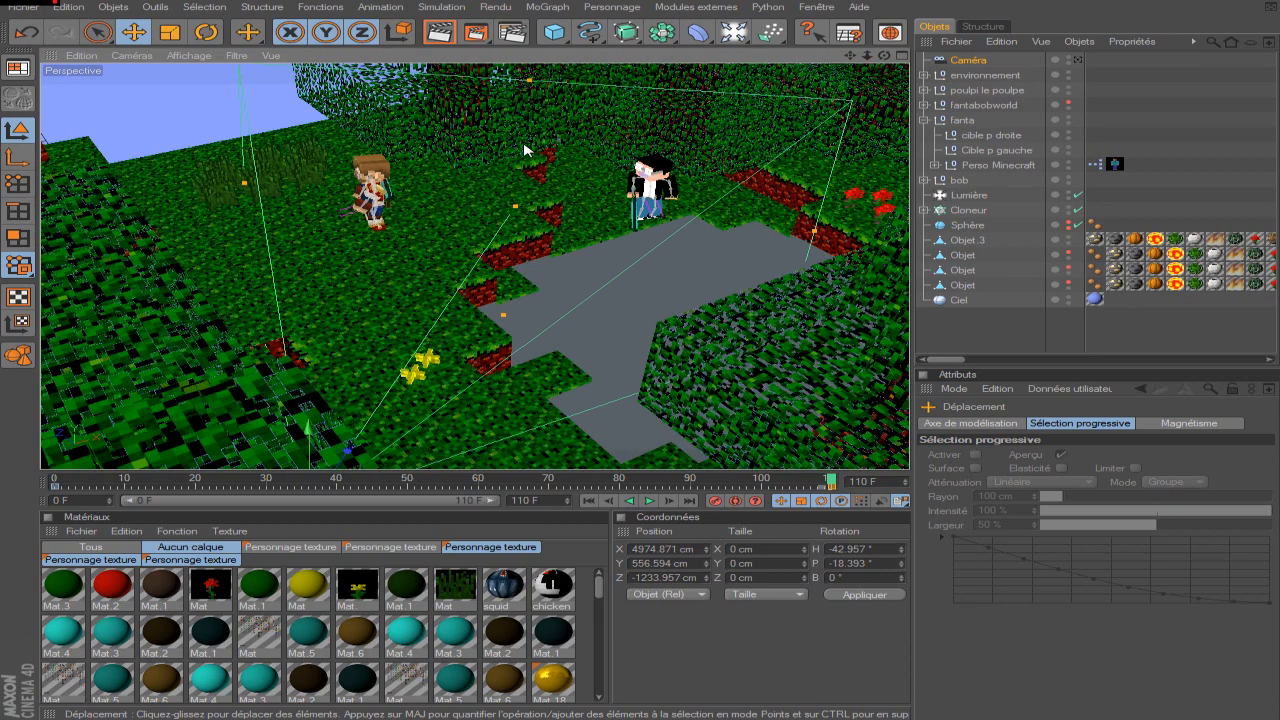
scroll(524, 150, down, 2)
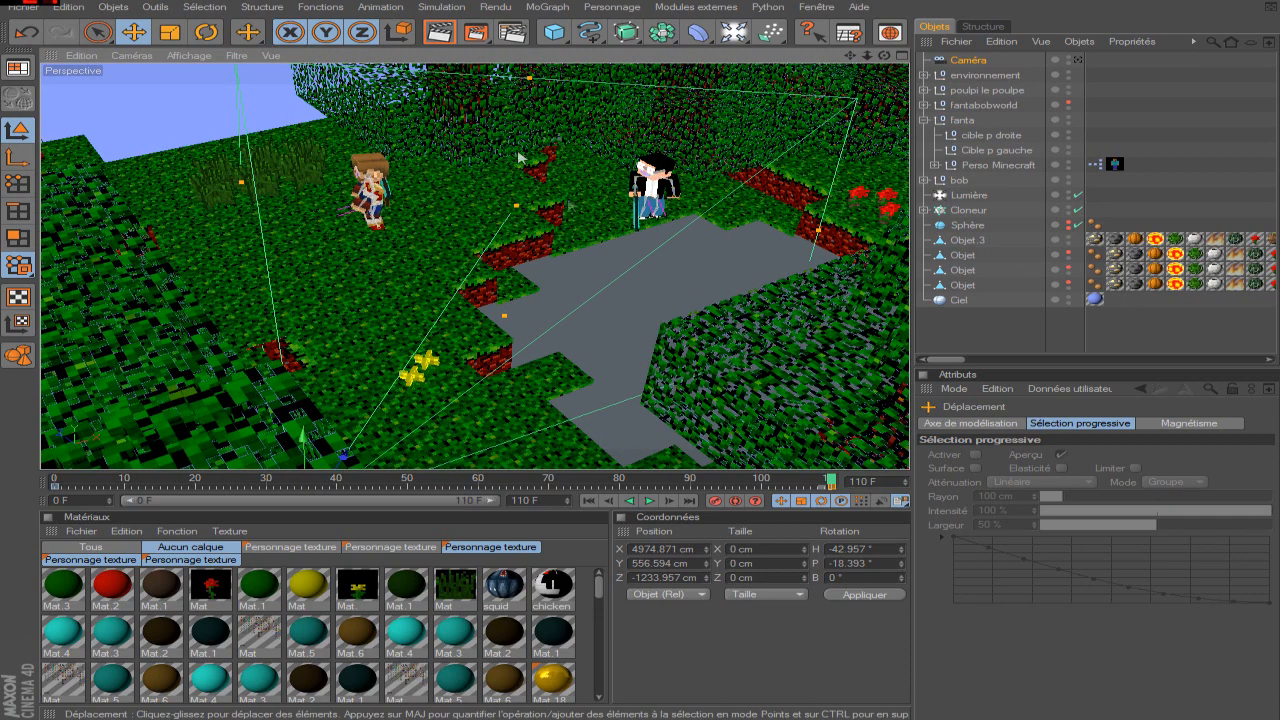
scroll(320, 138, down, 5)
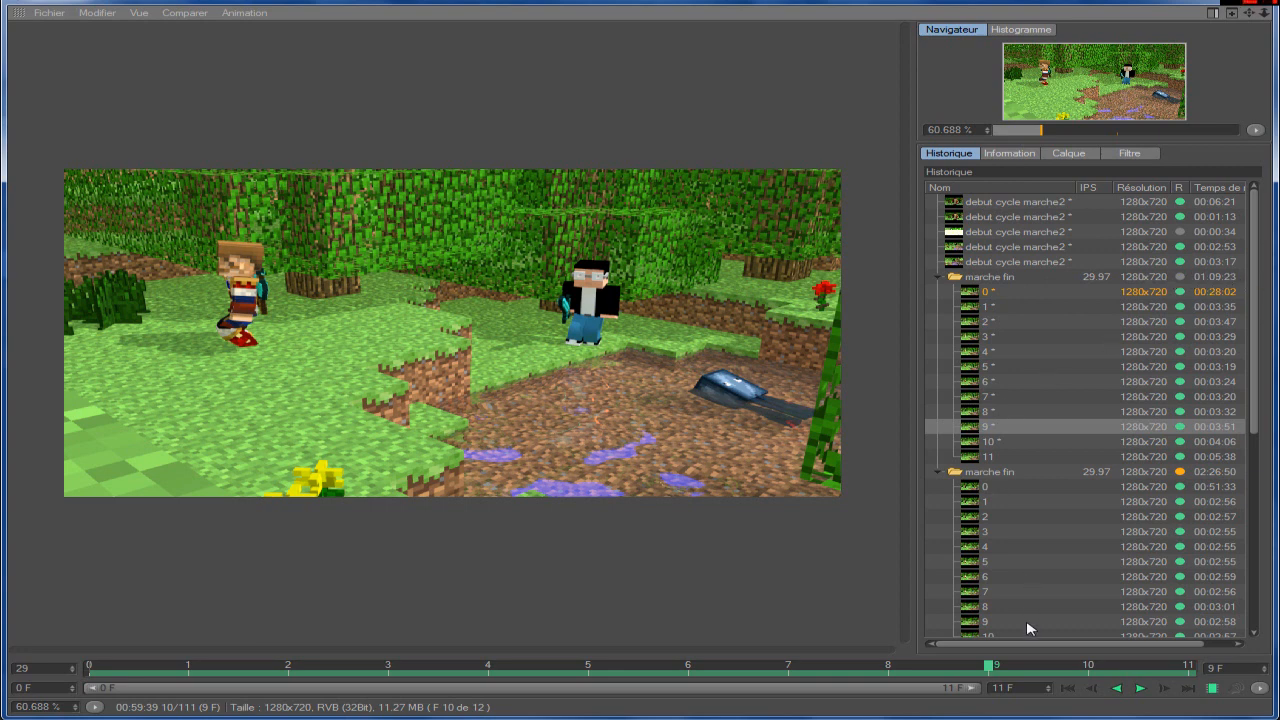
Scrub through the rendered frames of the first marche fin sequence up to frame 11 and return to the scene.
drag(996, 670, 888, 670)
drag(811, 670, 1087, 677)
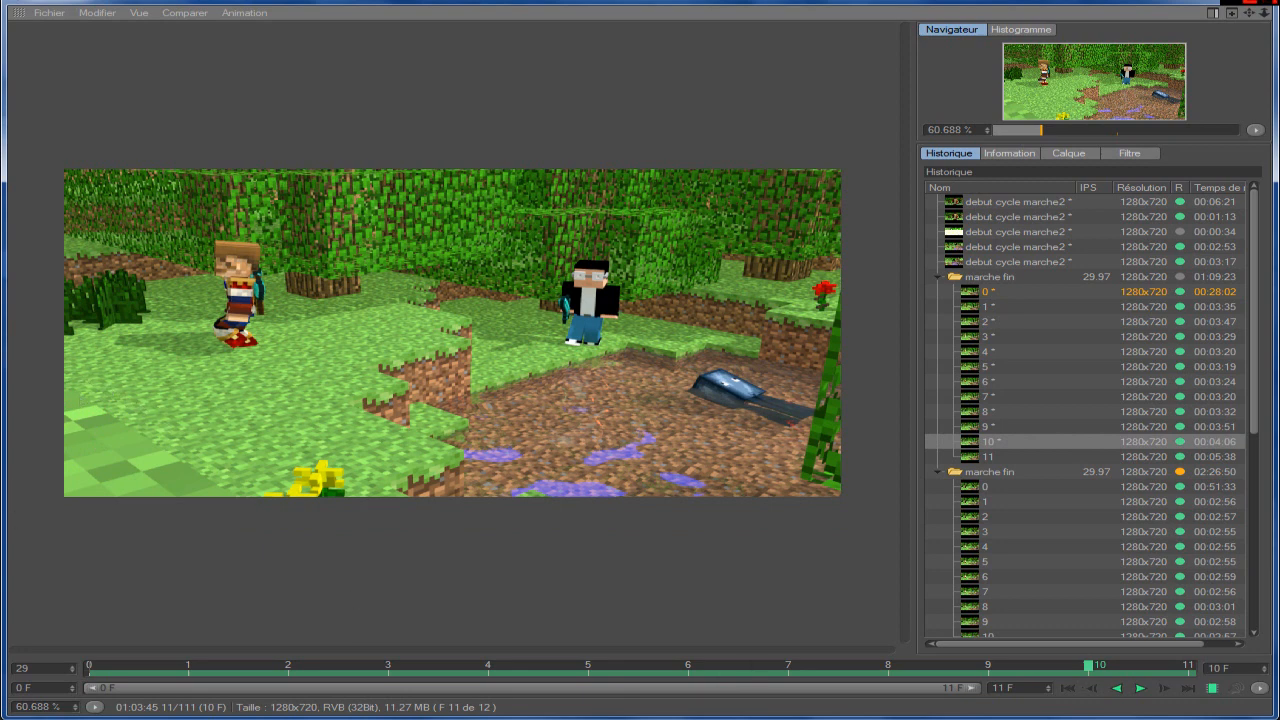
drag(1112, 671, 1188, 671)
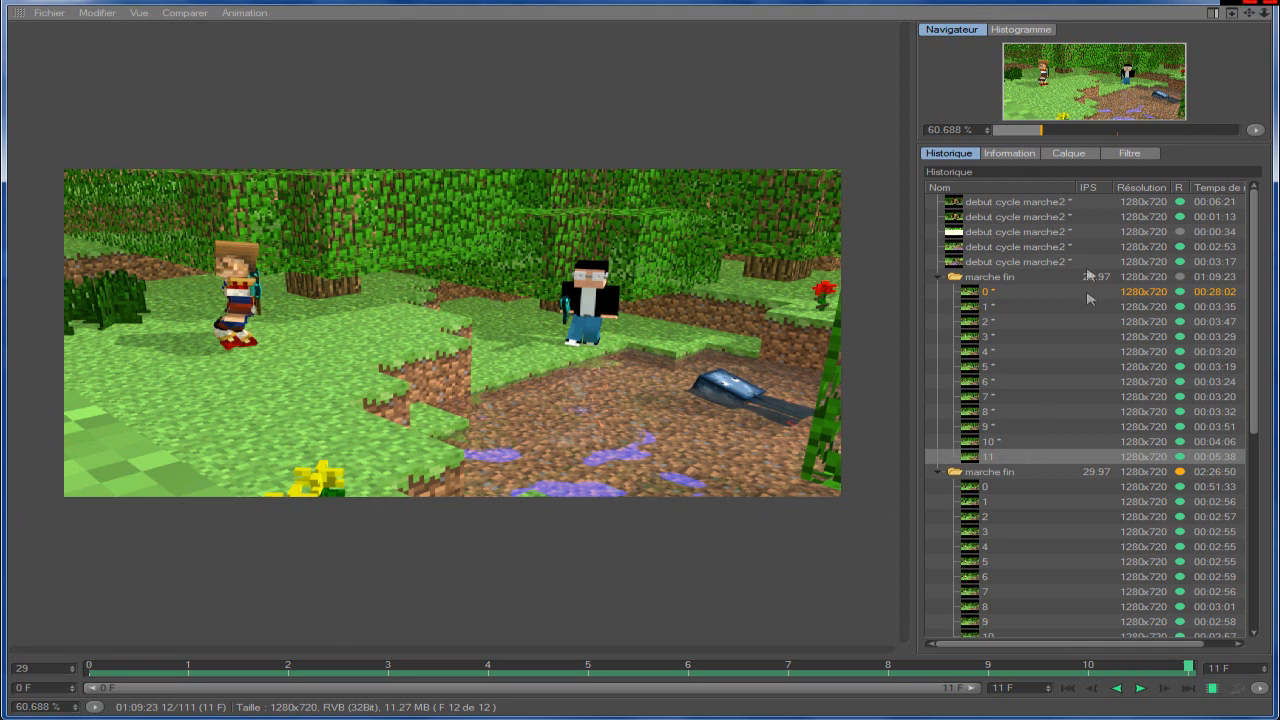
click(1183, 7)
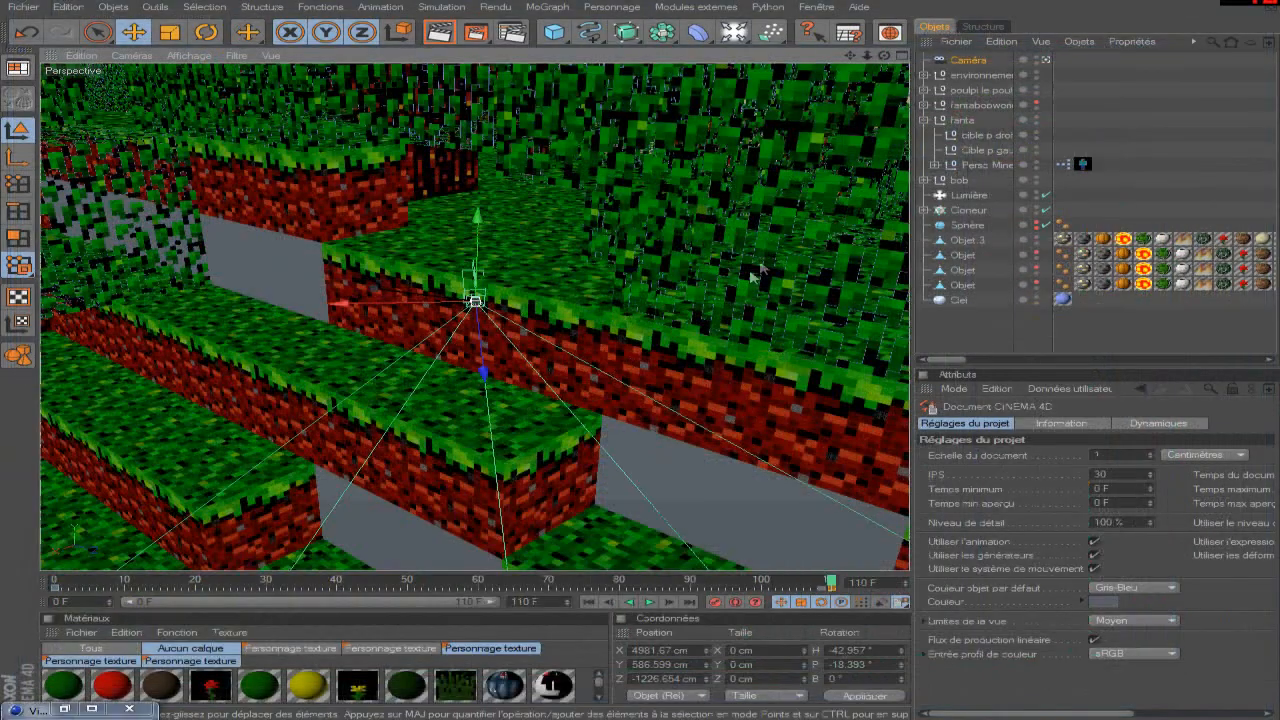
Select the Caméra object and examine its placement beside the dirt ledge at frame 110.
scroll(506, 295, up, 5)
scroll(506, 295, down, 4)
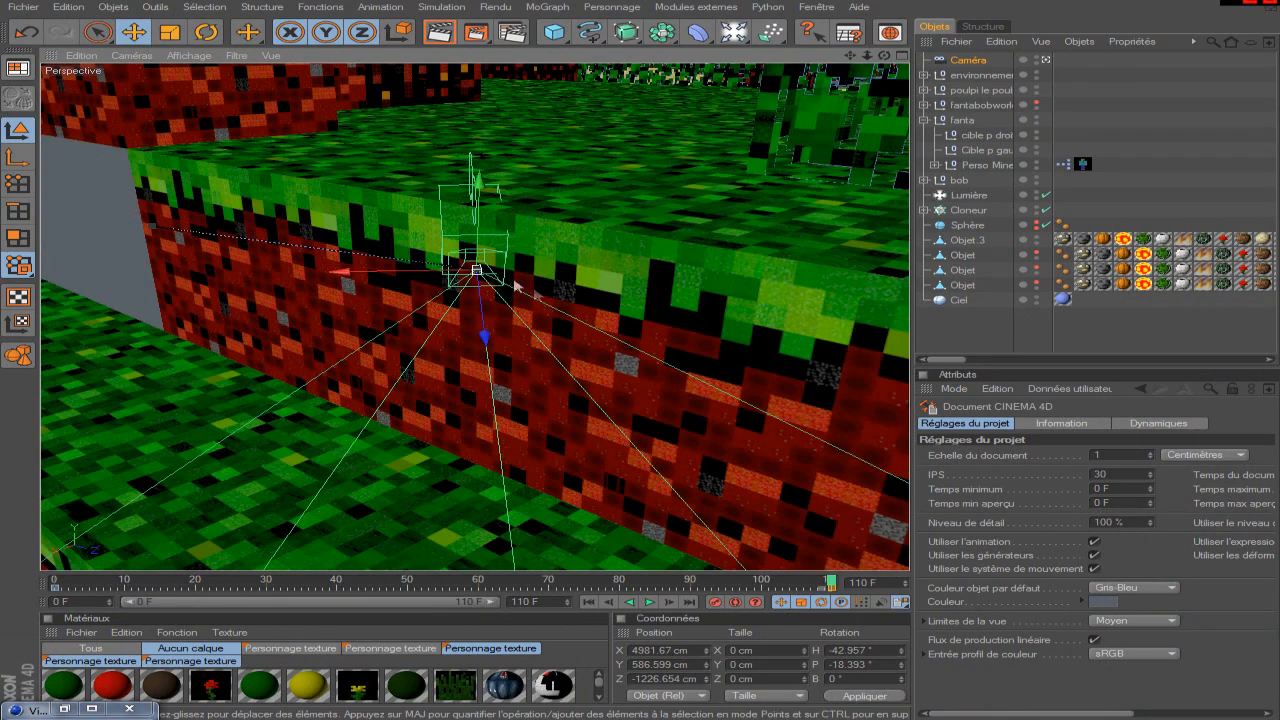
click(966, 60)
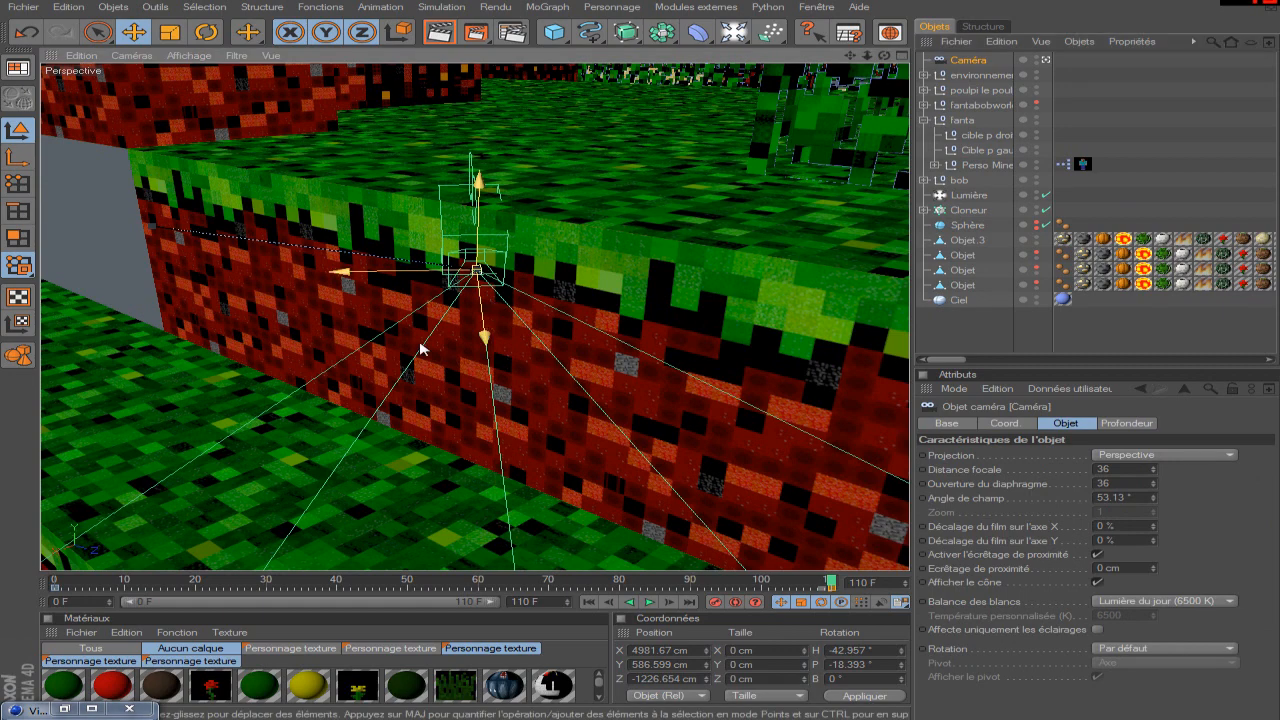
scroll(470, 365, down, 6)
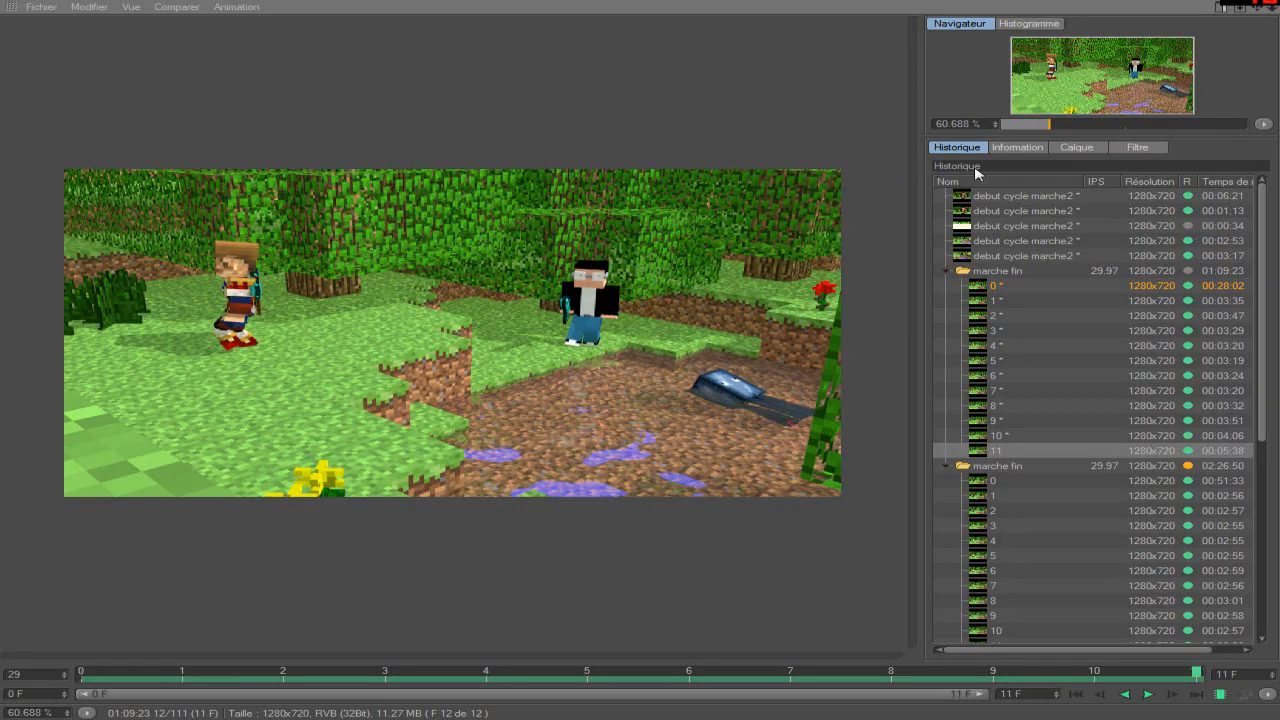
Play the second marche fin render from frame 0, stop it and scrub through its latest rendered frames.
scroll(1254, 435, down, 1)
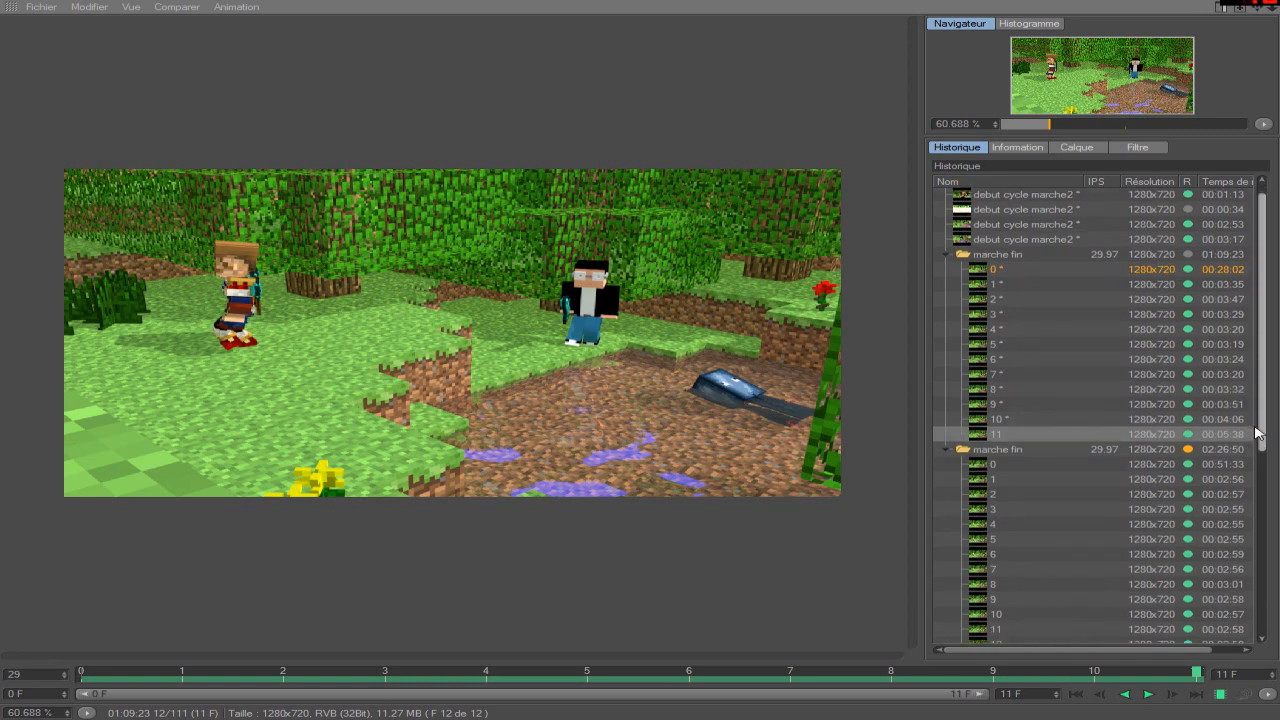
click(1060, 451)
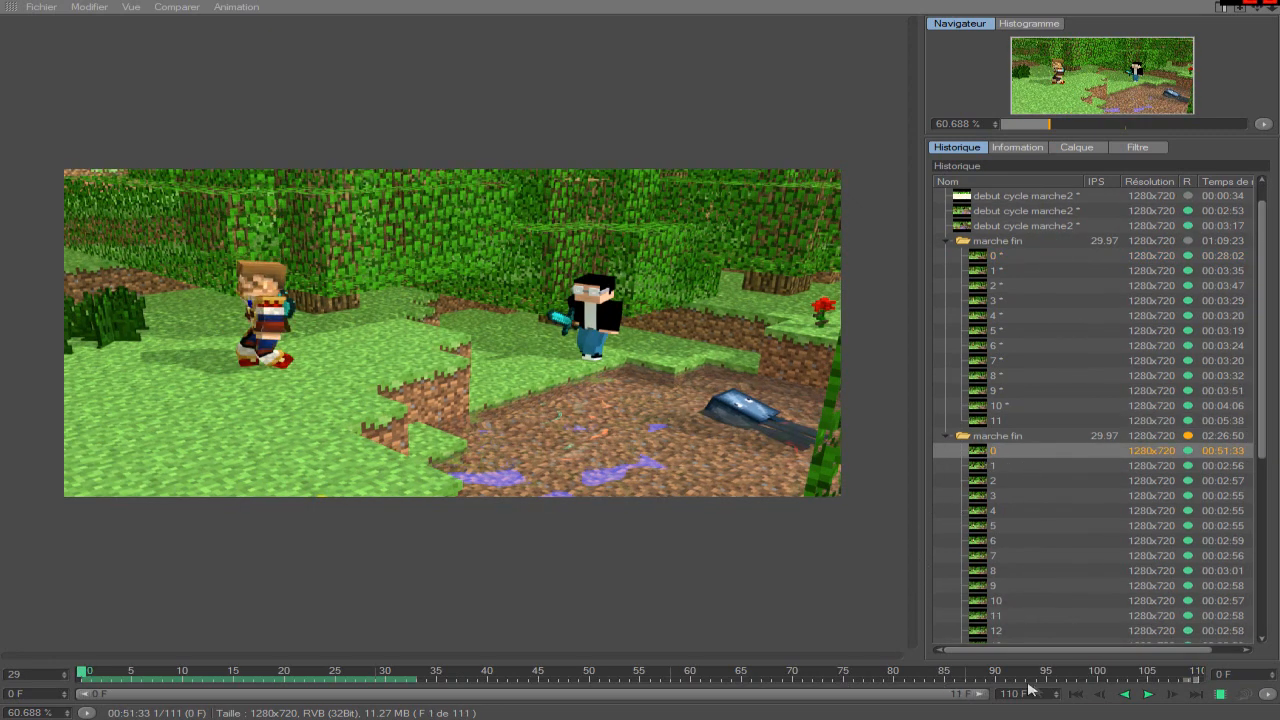
click(1147, 693)
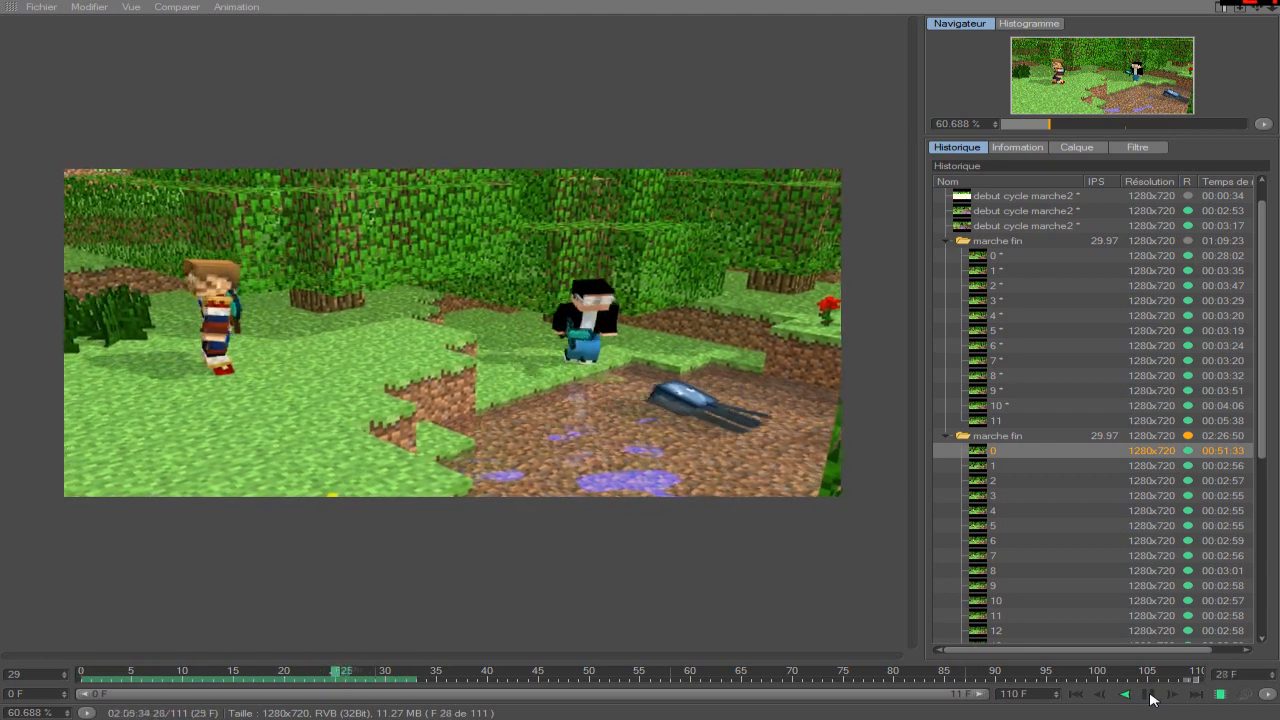
click(1149, 695)
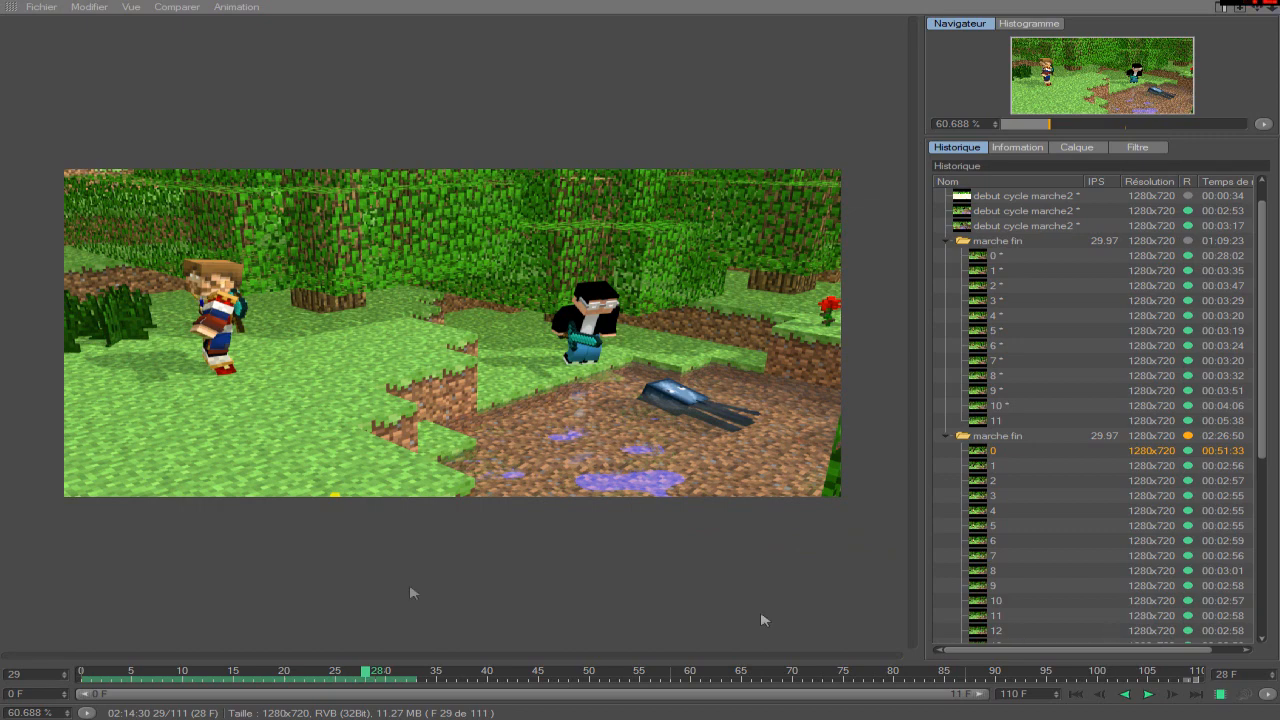
drag(367, 674, 535, 668)
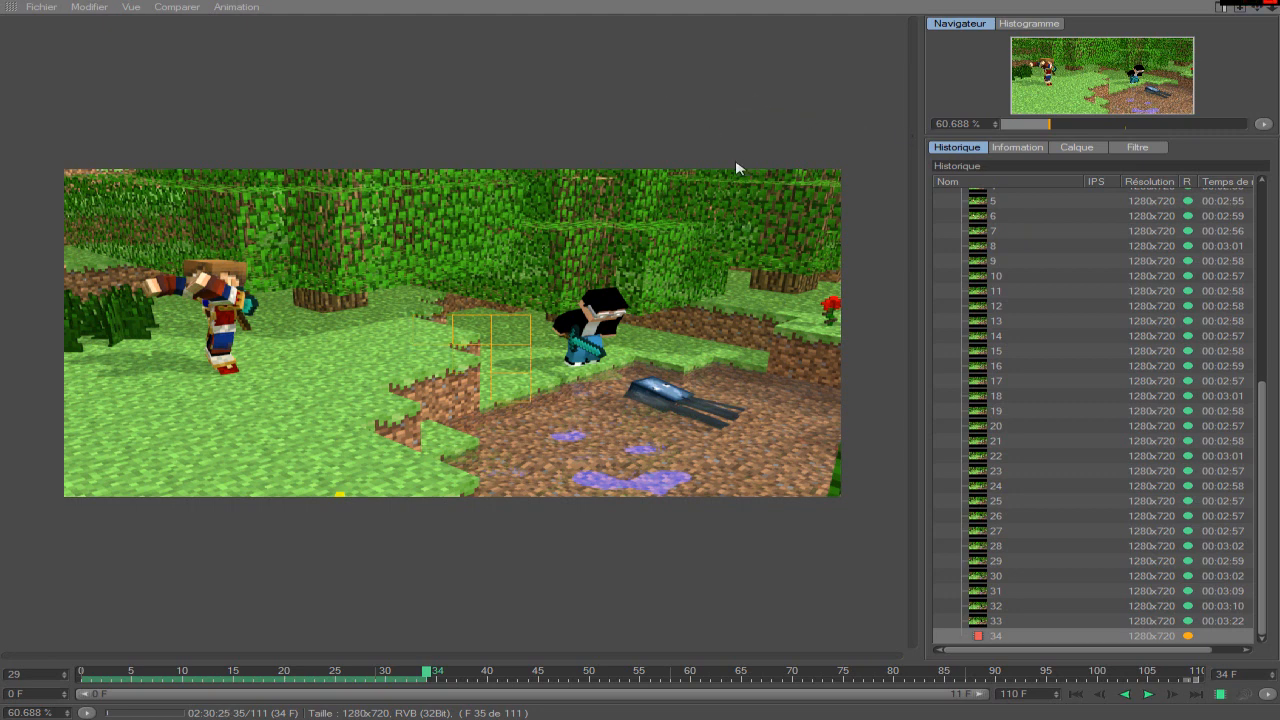
scroll(1107, 410, up, 8)
scroll(1105, 413, down, 8)
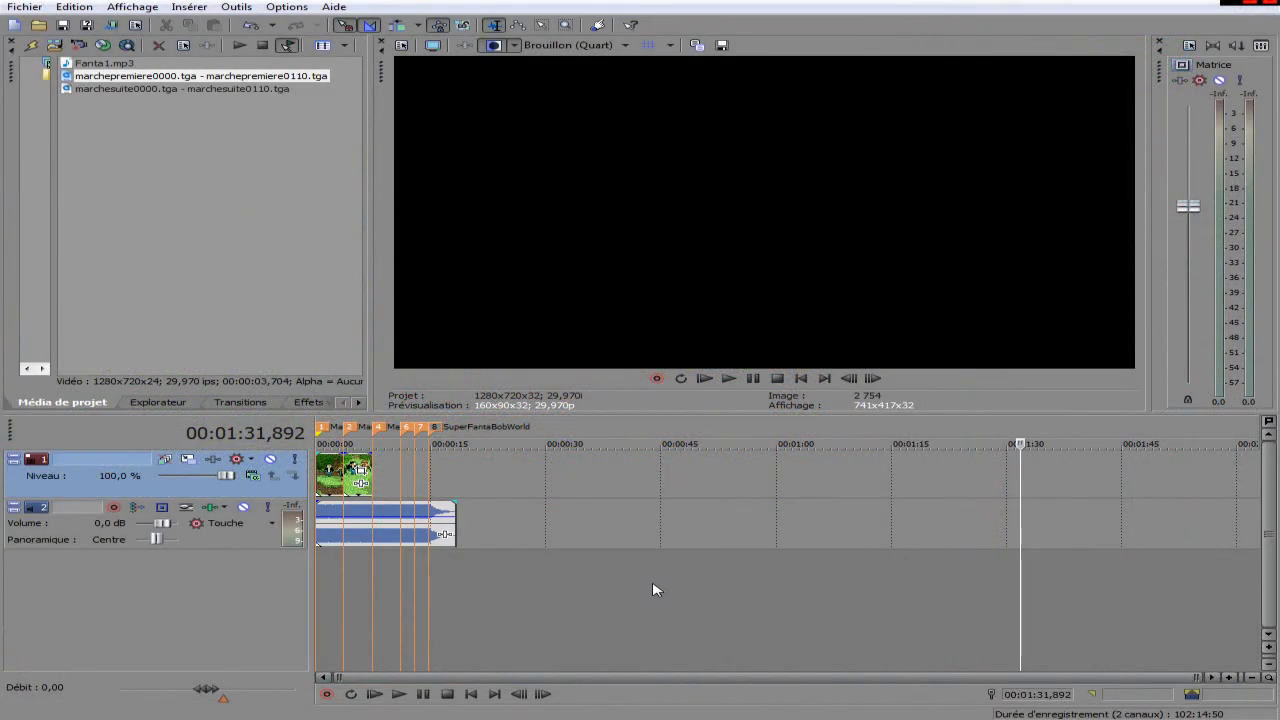
Switch to the Vegas project, place the playhead at the Marche 2 marker and examine the two clips on the timeline.
click(652, 592)
scroll(650, 596, up, 5)
scroll(600, 614, down, 4)
click(347, 608)
scroll(348, 612, up, 5)
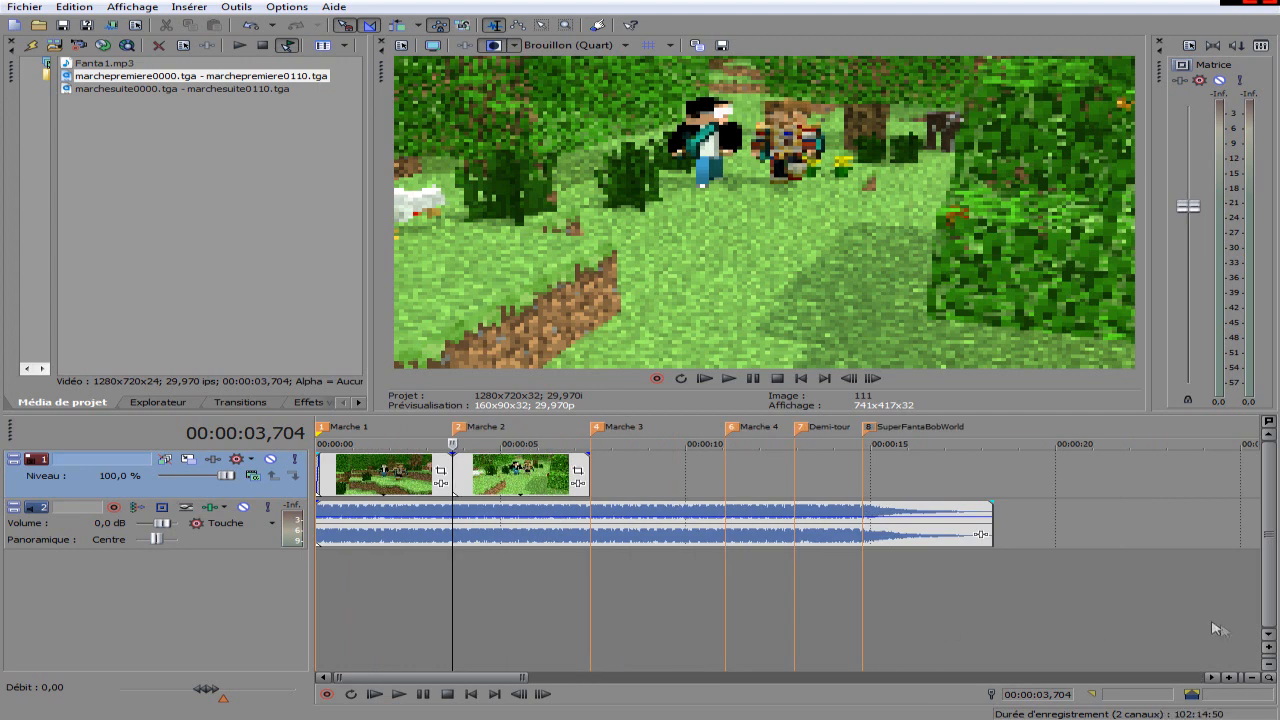
scroll(1195, 600, up, 3)
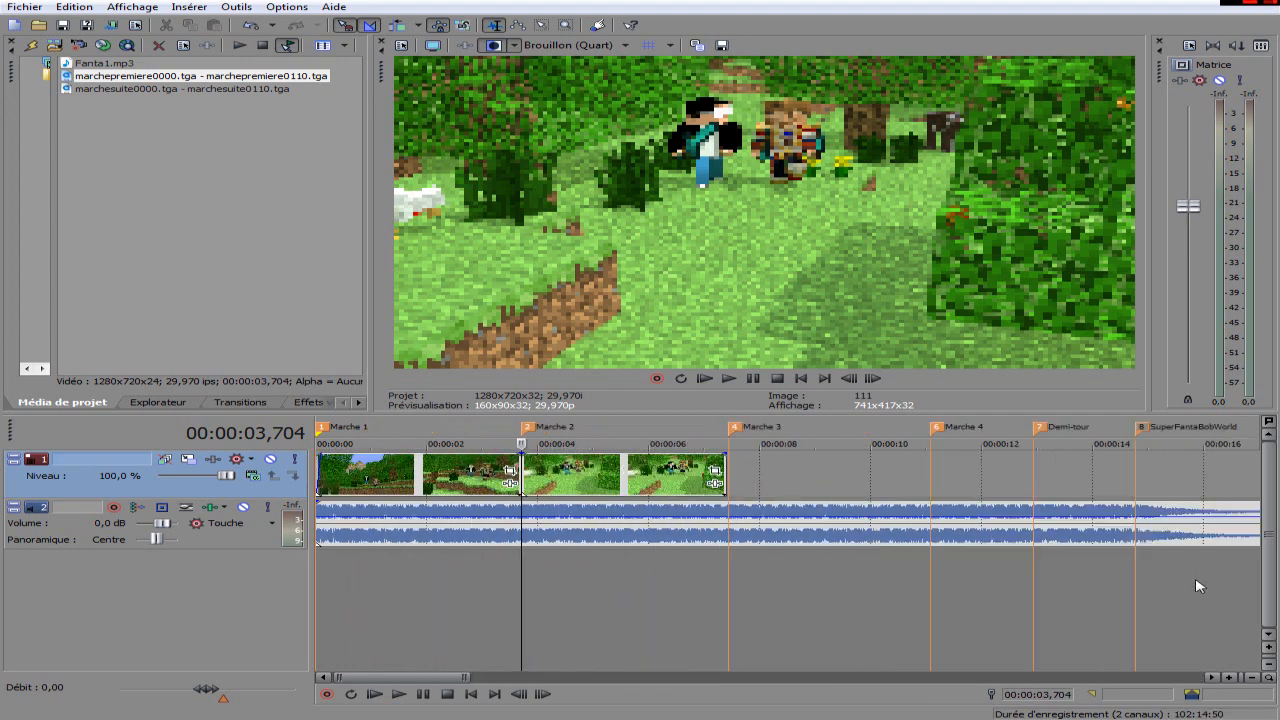
scroll(486, 551, down, 2)
scroll(503, 557, up, 6)
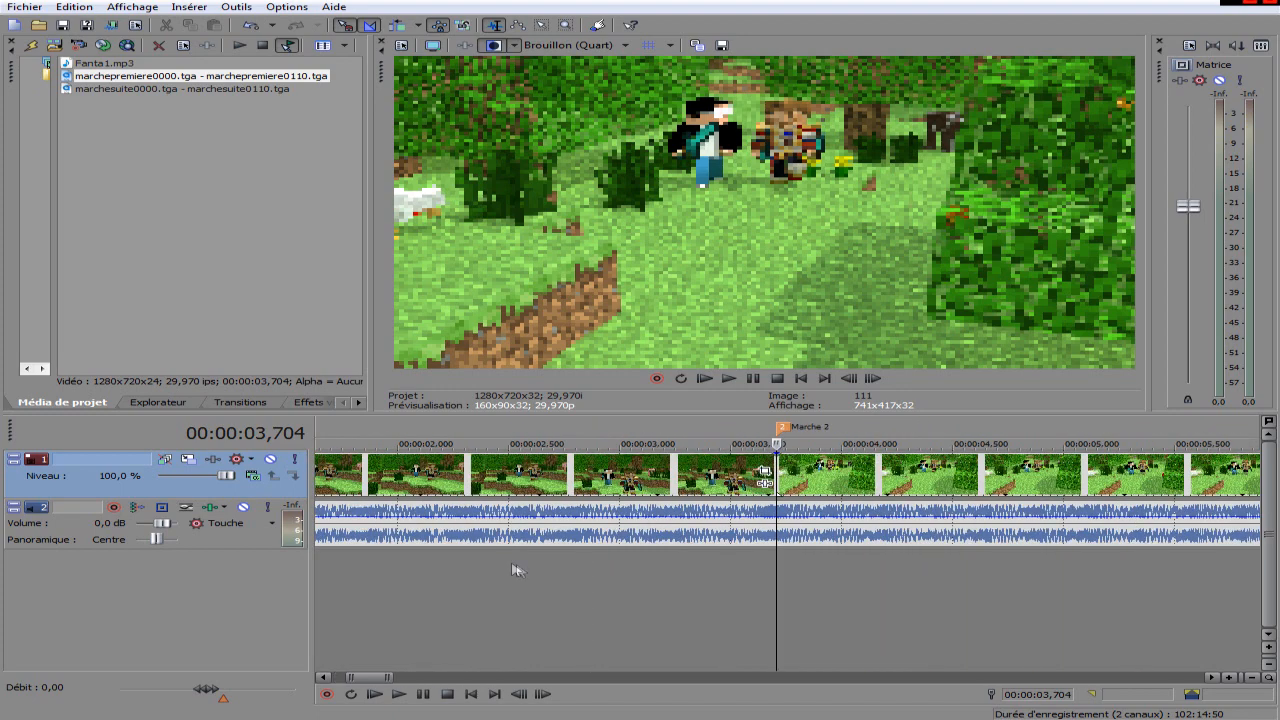
scroll(512, 569, down, 3)
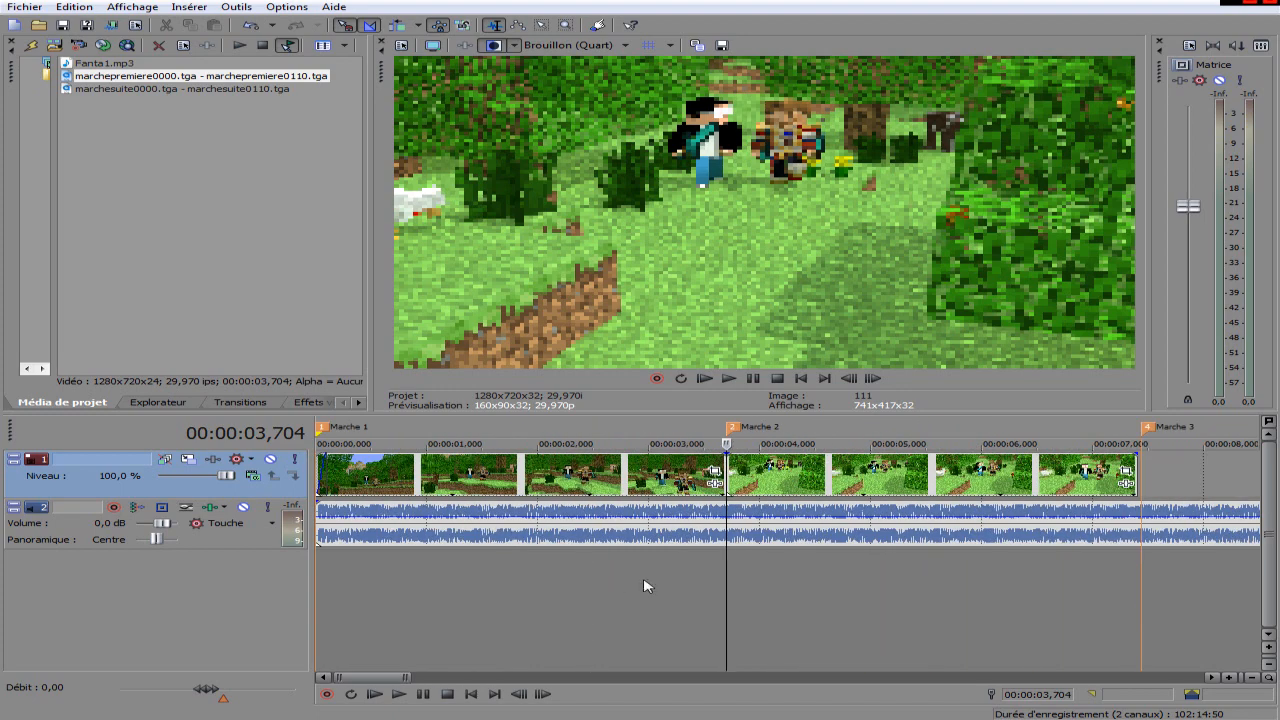
scroll(648, 586, down, 3)
Set the video preview quality to Bonne (Demi).
click(624, 45)
mouse_move(614, 95)
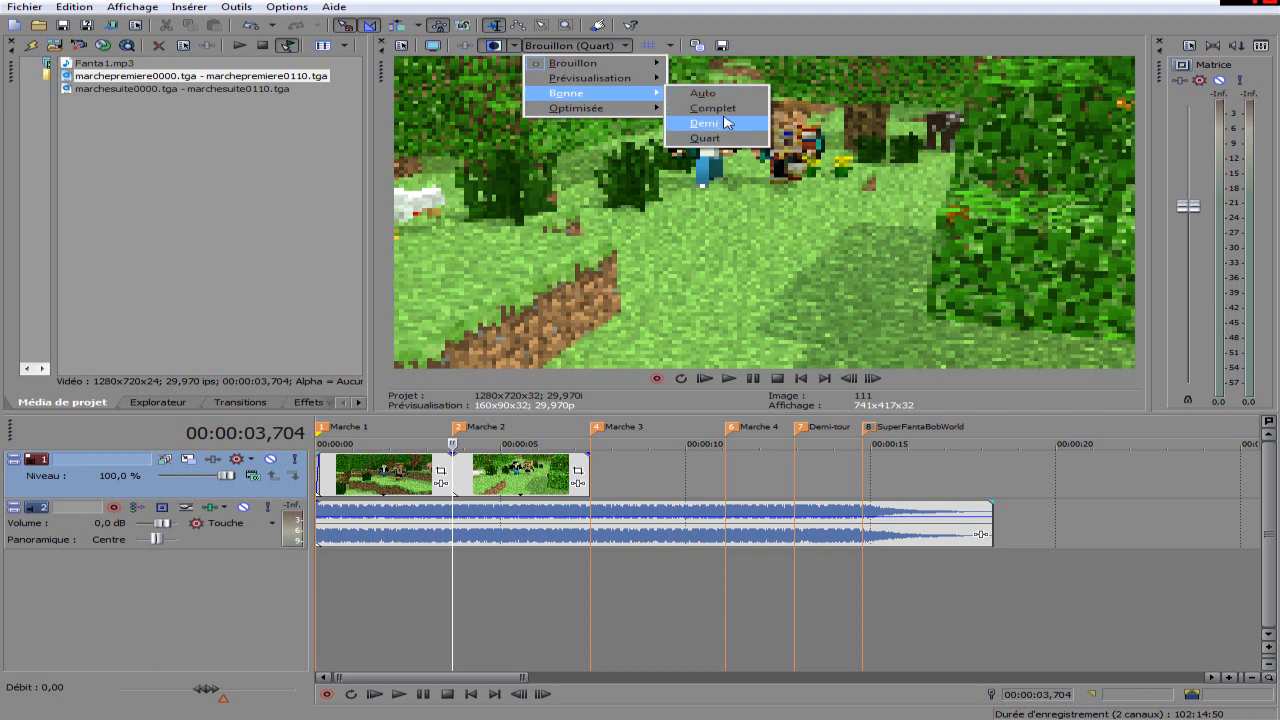
click(727, 122)
Place the timeline playhead at the Marche 3 marker, where the second clip ends.
scroll(572, 531, down, 3)
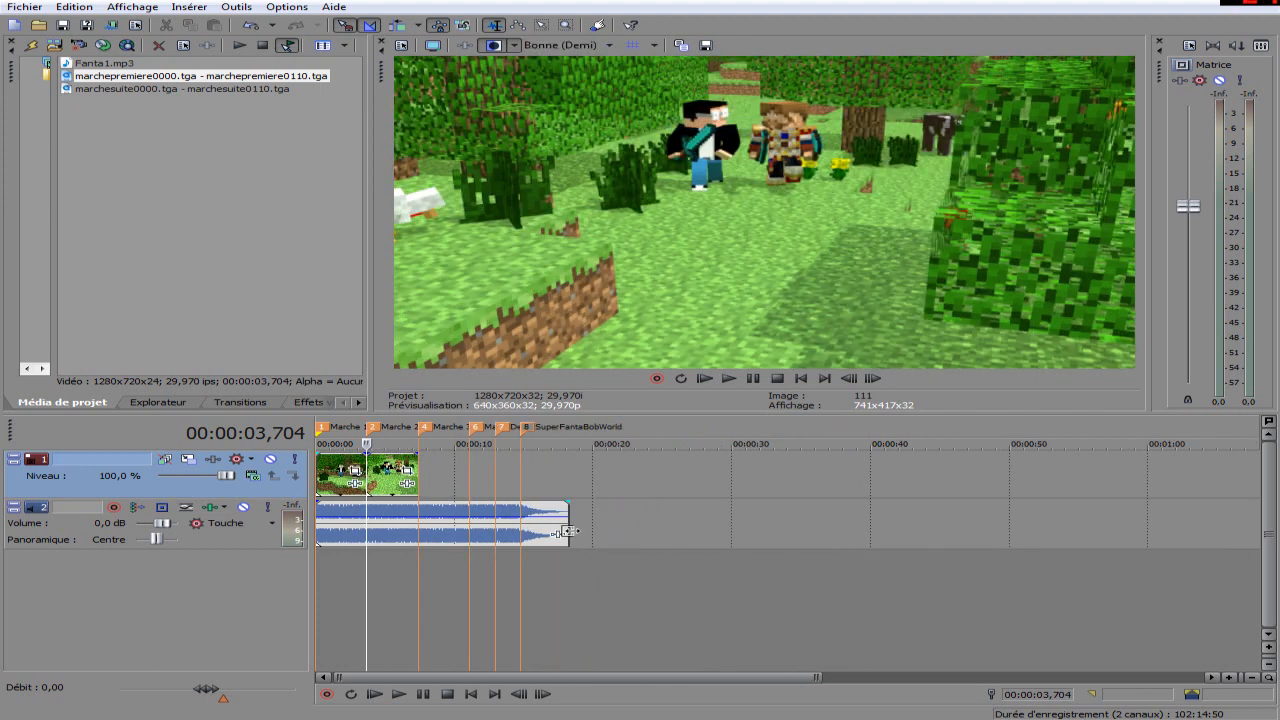
scroll(398, 544, up, 5)
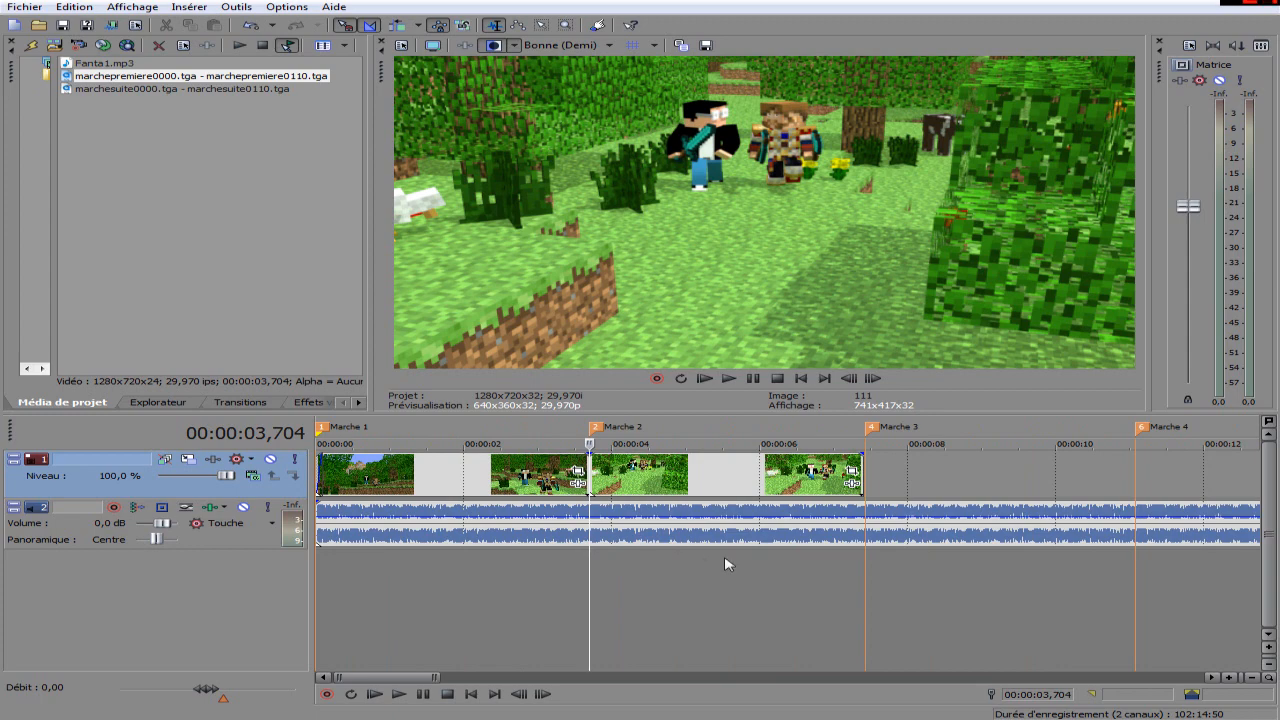
click(865, 588)
scroll(862, 587, up, 1)
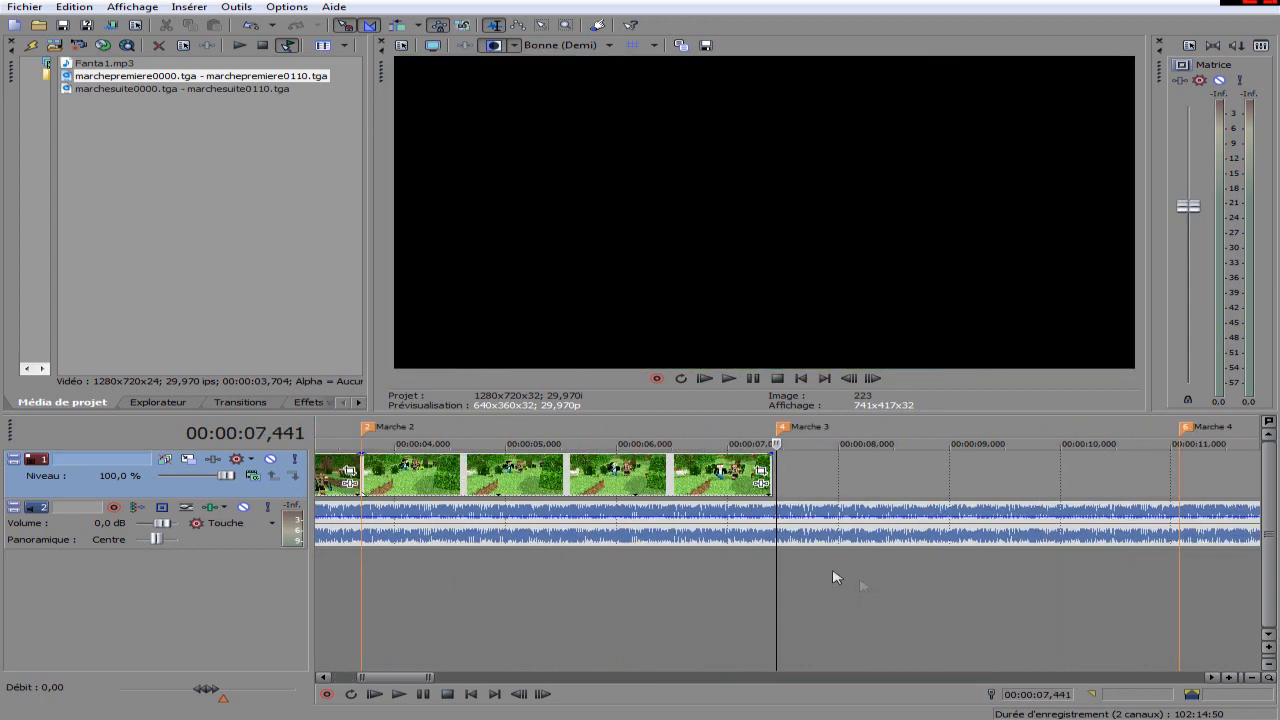
scroll(822, 560, down, 3)
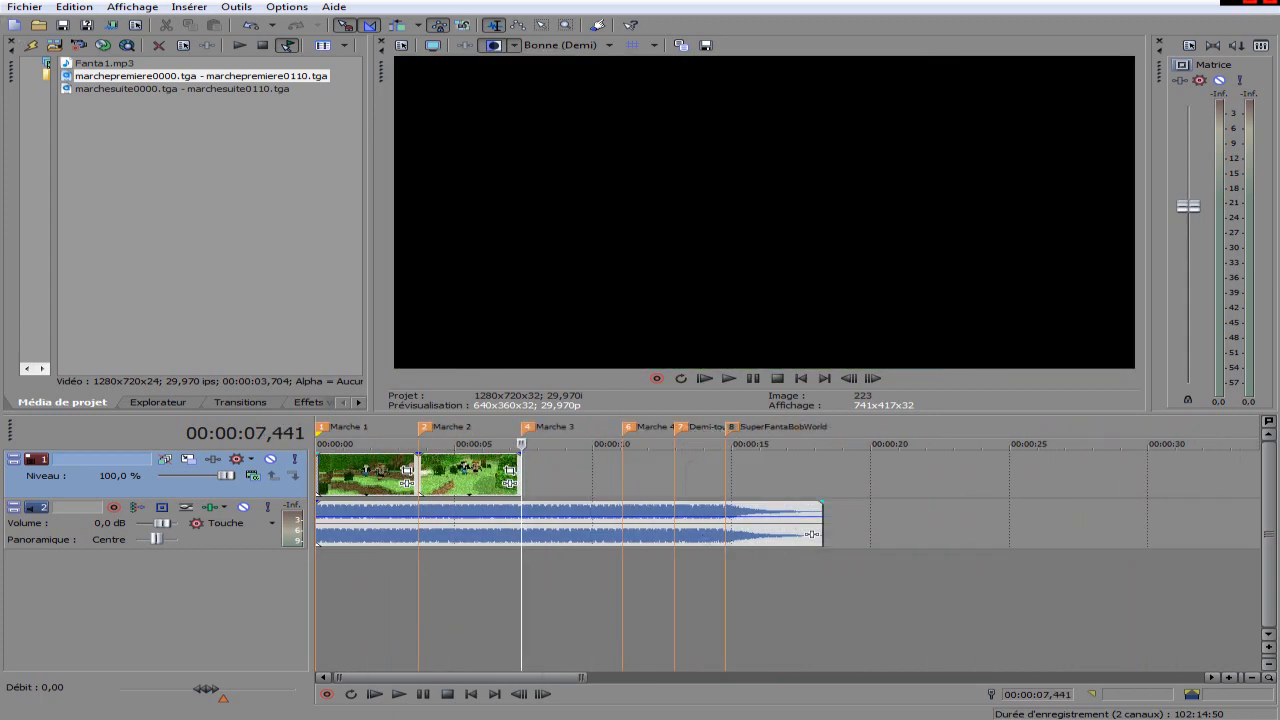
Import marche fin0000.tga from the rendu folder as an image sequence with range 0 to 110, keeping the 29,970 (NTSC) frame rate.
click(25, 7)
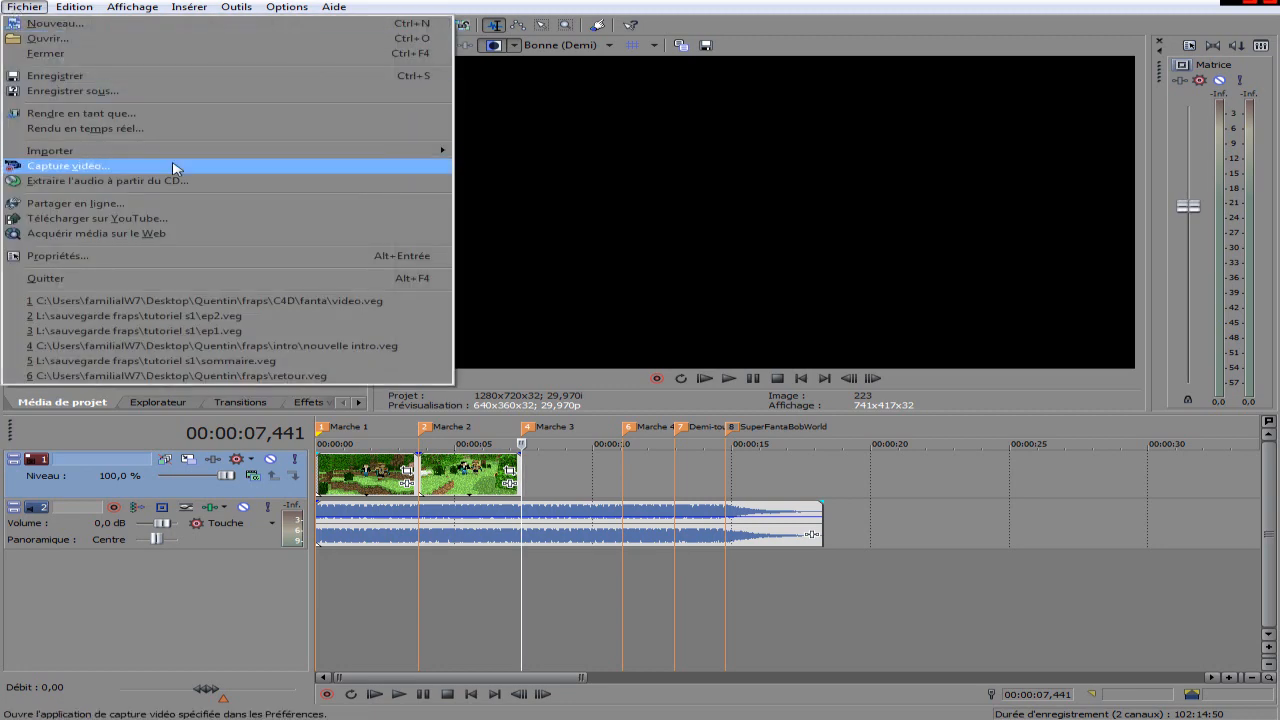
mouse_move(171, 151)
click(570, 157)
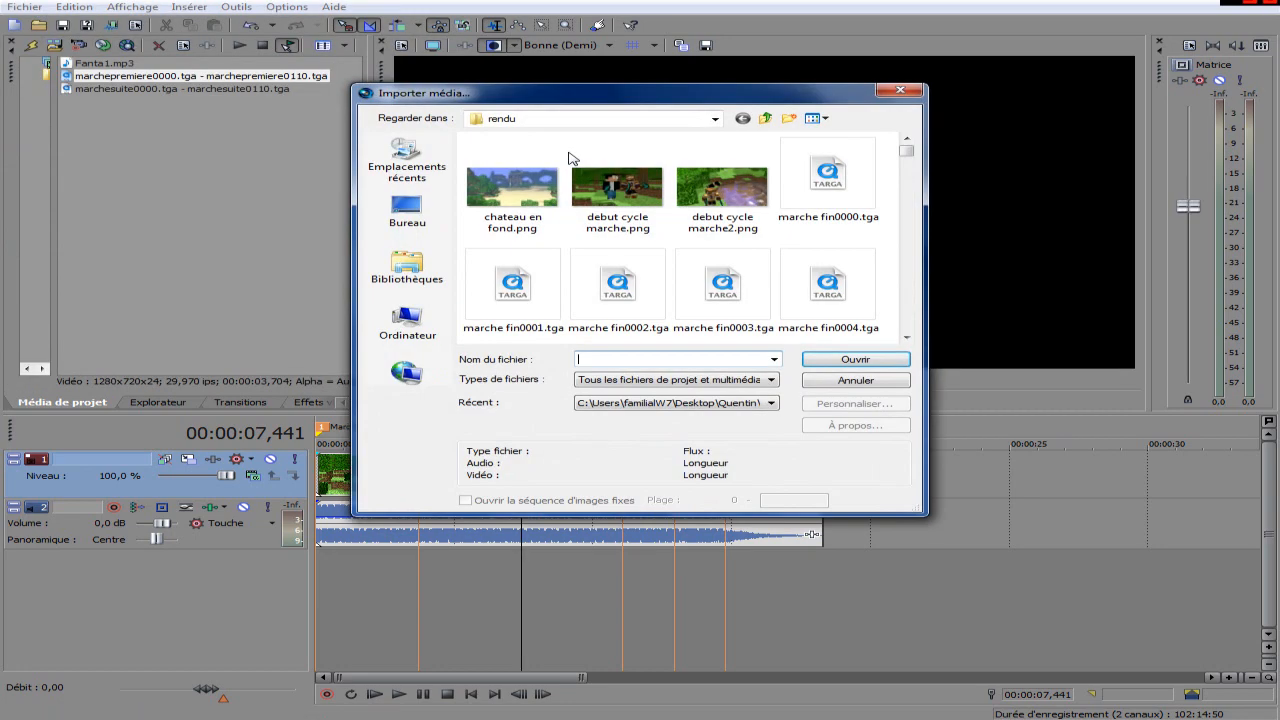
click(862, 220)
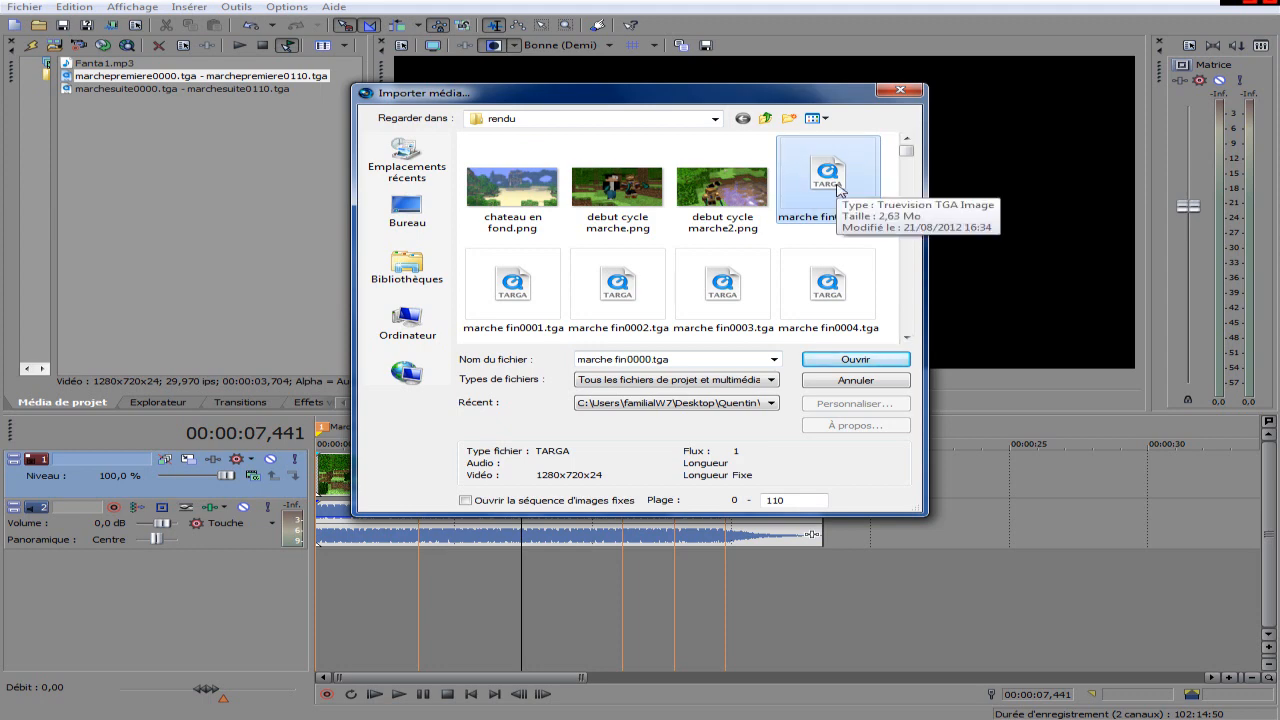
mouse_move(906, 151)
mouse_down()
mouse_move(933, 345)
mouse_move(915, 130)
mouse_up()
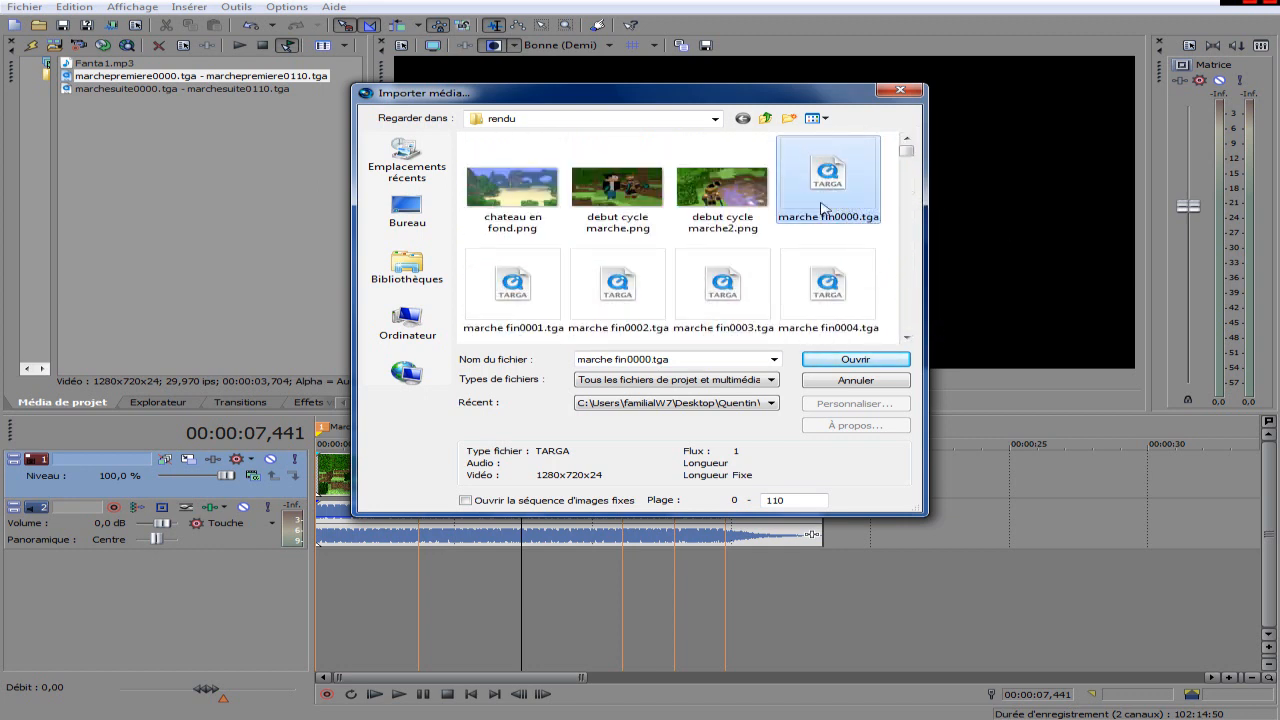
click(533, 503)
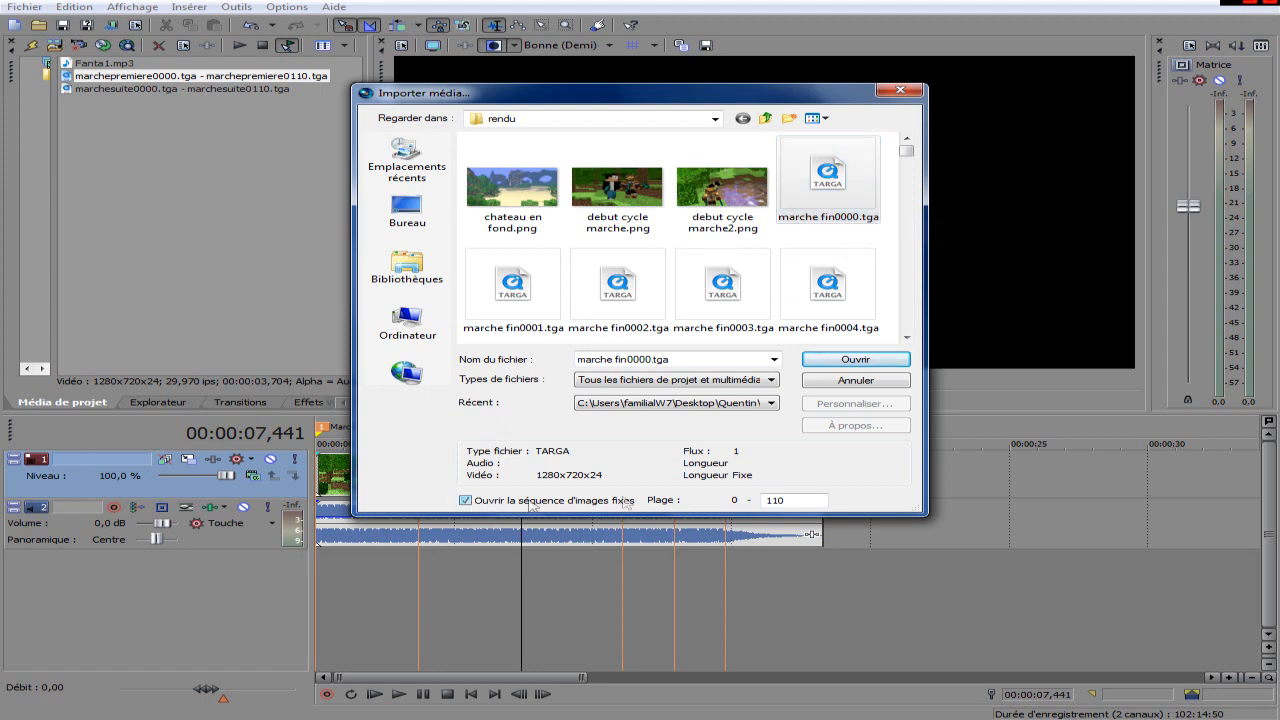
click(855, 360)
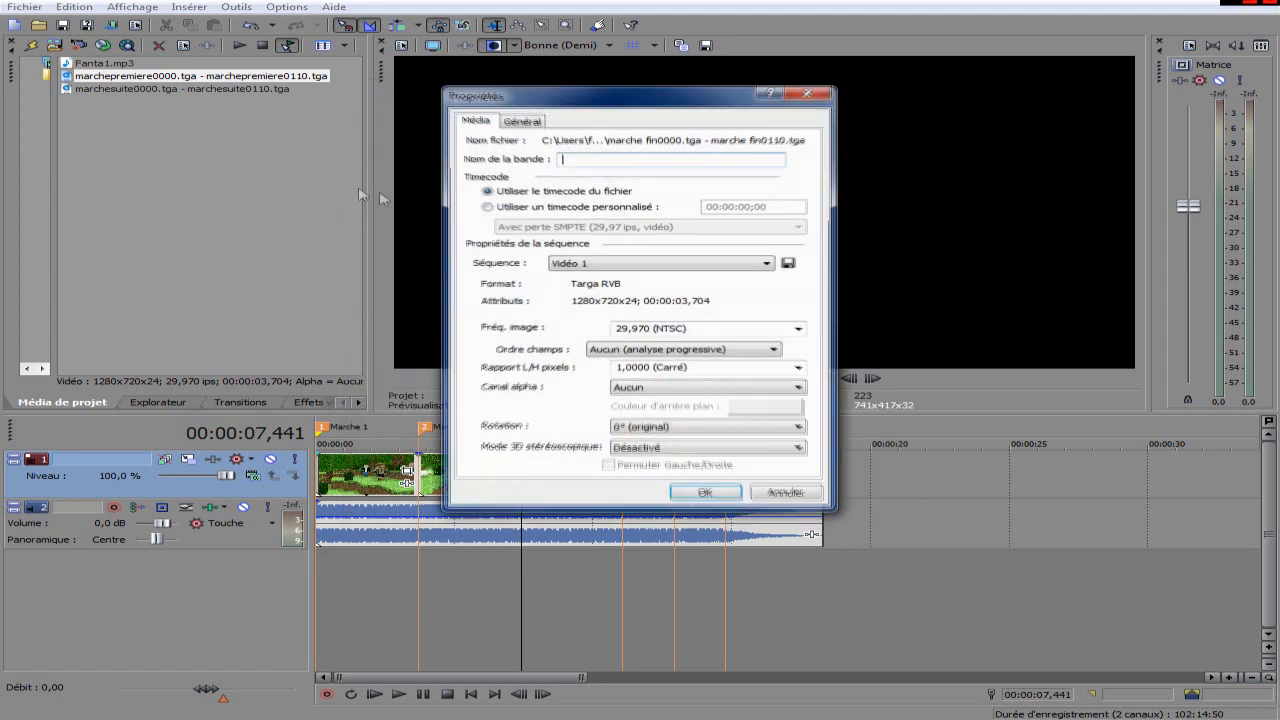
click(704, 494)
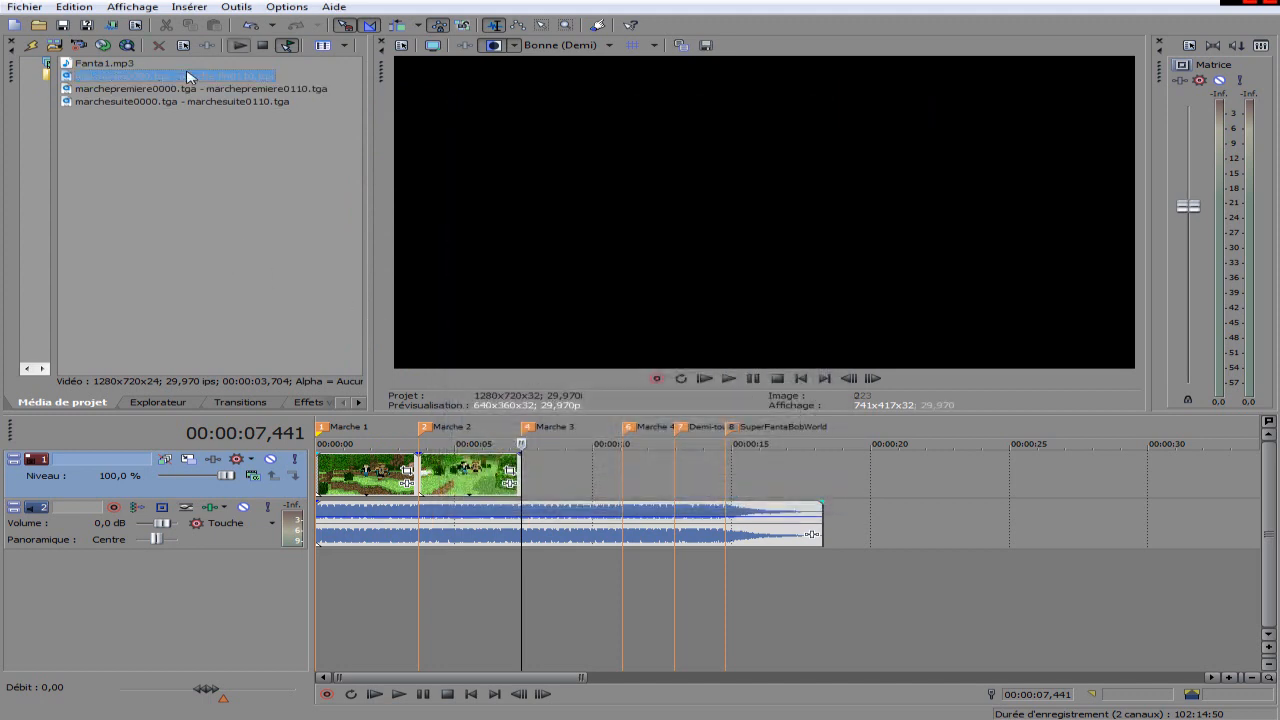
Add the marche fin sequence to the video track at the Marche 3 marker and align its start with the second clip's end.
drag(868, 452, 538, 468)
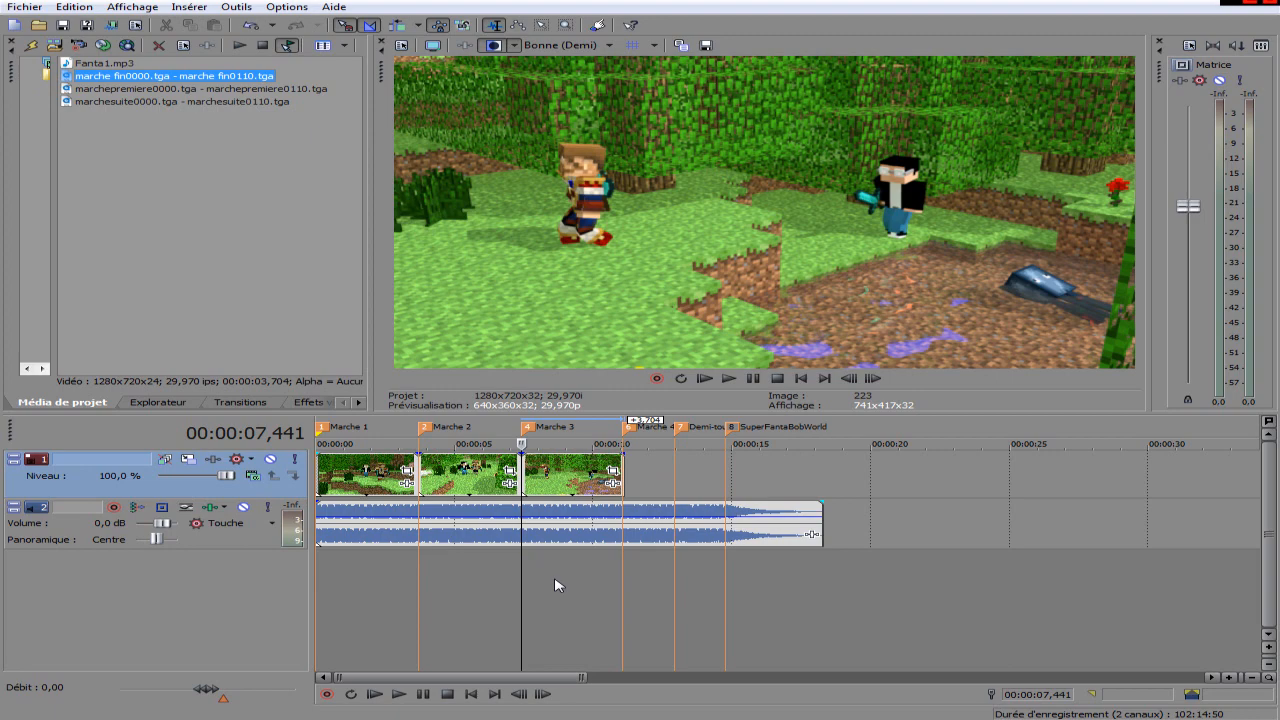
click(556, 585)
scroll(556, 585, up, 3)
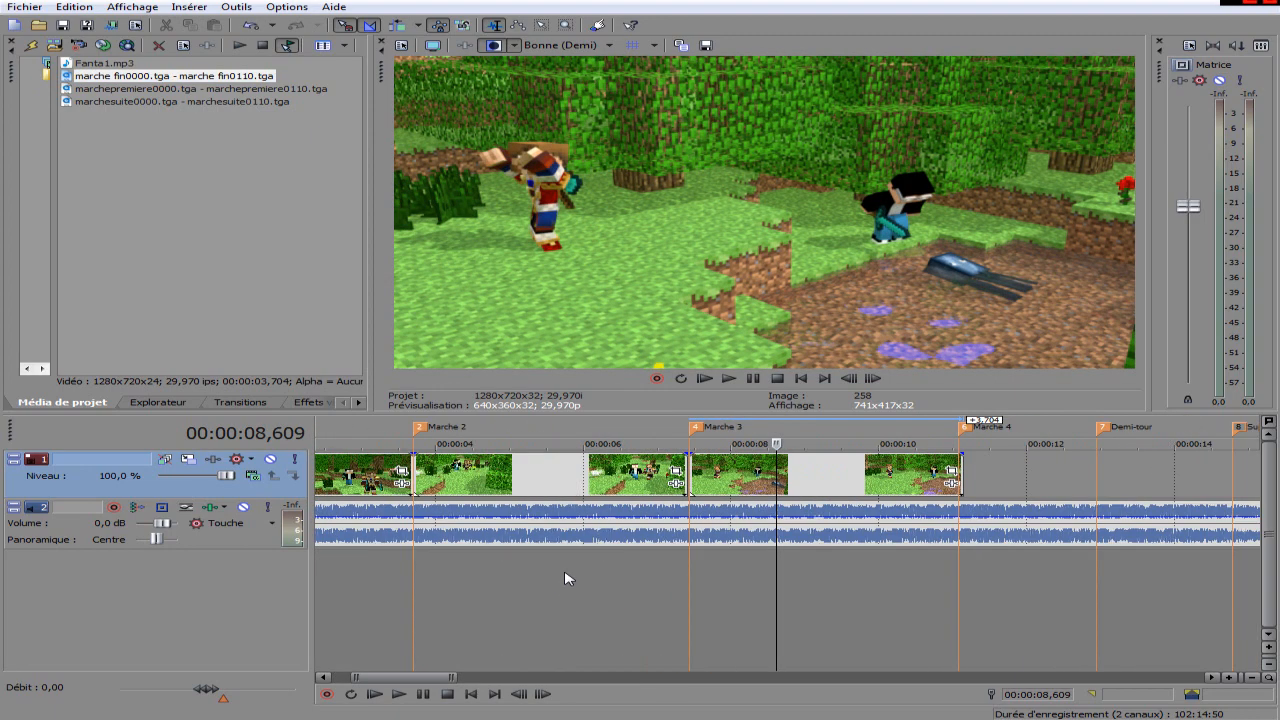
click(680, 585)
scroll(680, 585, up, 4)
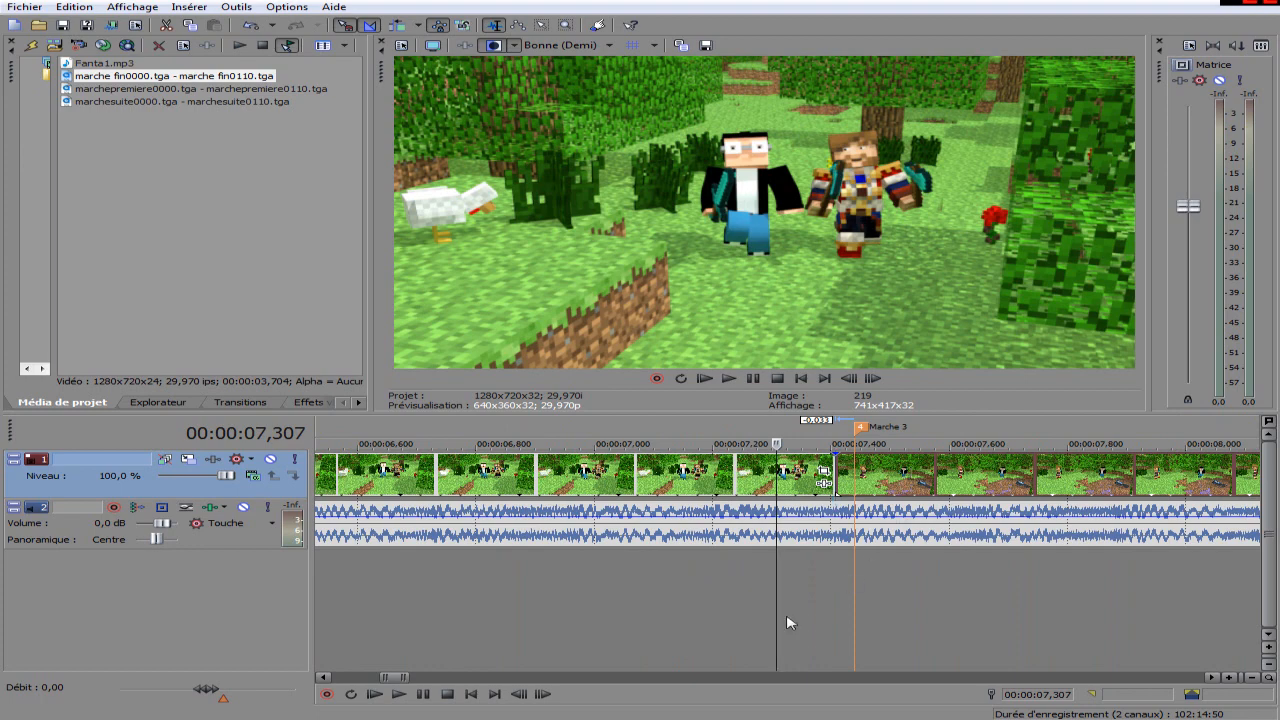
Examine the cut between the second and third clips against the Marche 3 marker.
click(838, 603)
scroll(838, 602, down, 3)
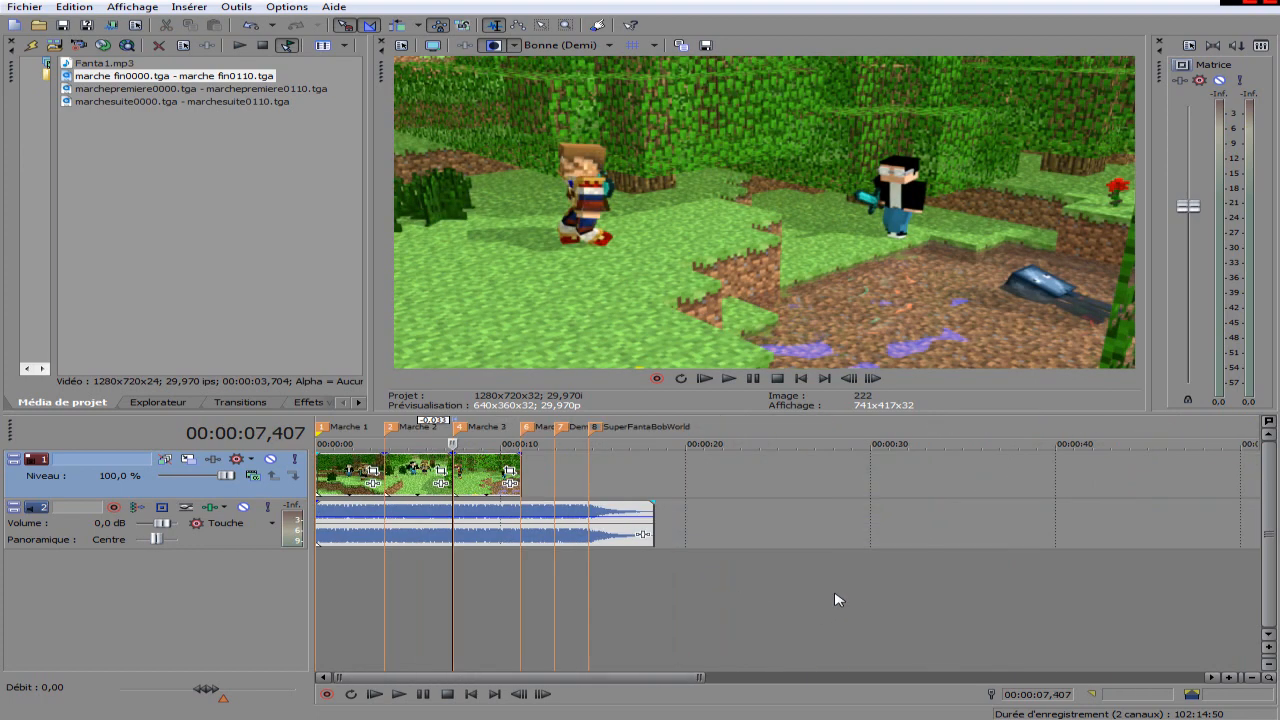
scroll(830, 596, up, 4)
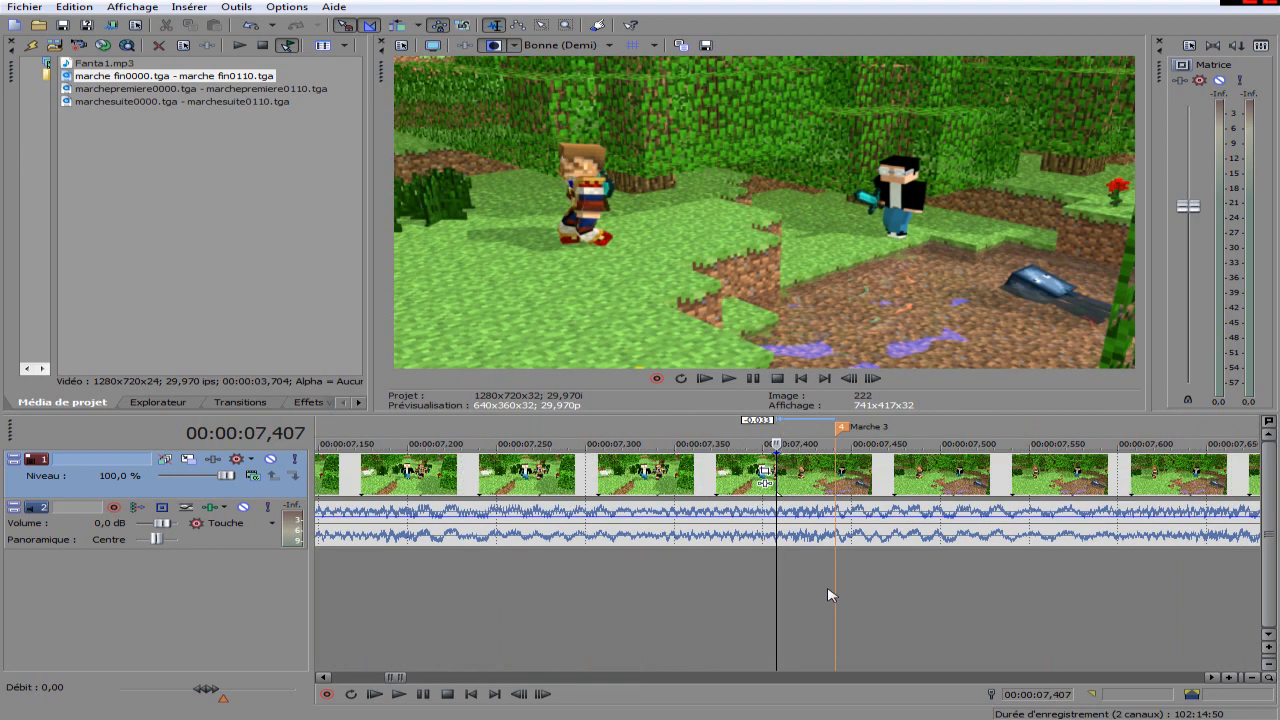
click(843, 430)
scroll(918, 606, down, 6)
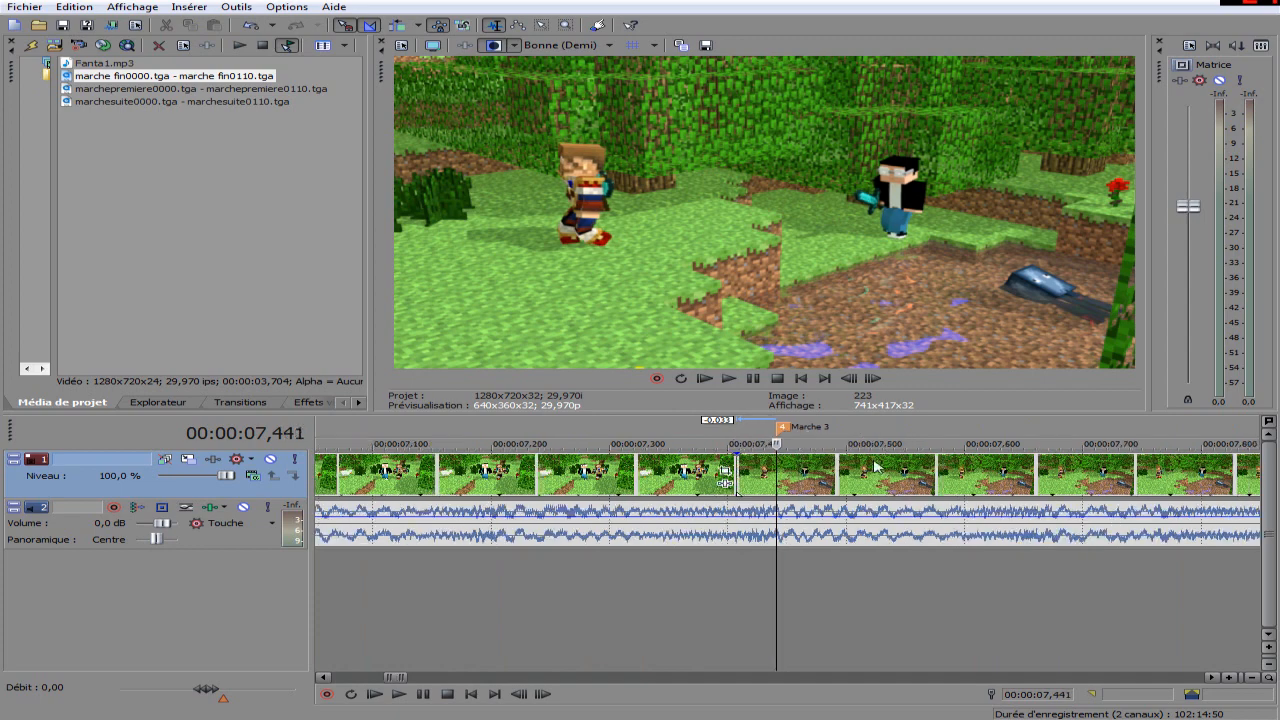
Check the third clip's end against the Marche 4 marker and its start against the preceding clip.
click(926, 598)
scroll(926, 596, up, 5)
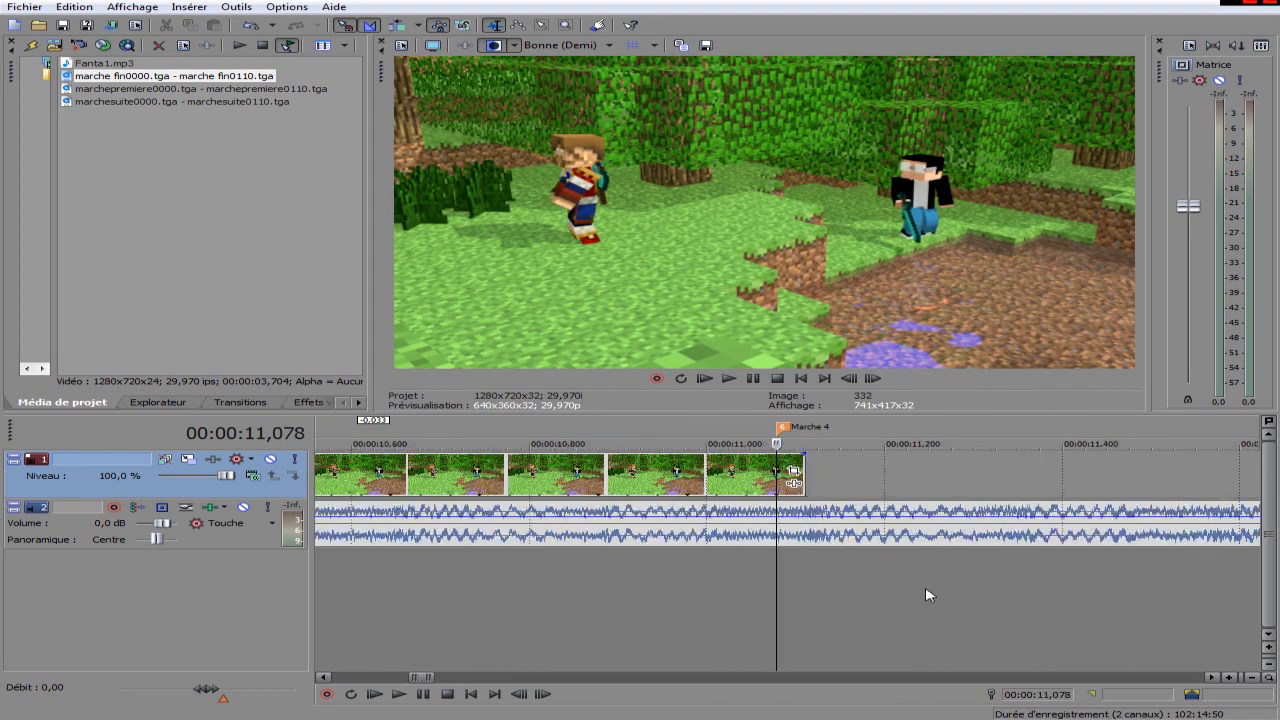
scroll(426, 580, down, 3)
click(616, 580)
scroll(597, 591, up, 5)
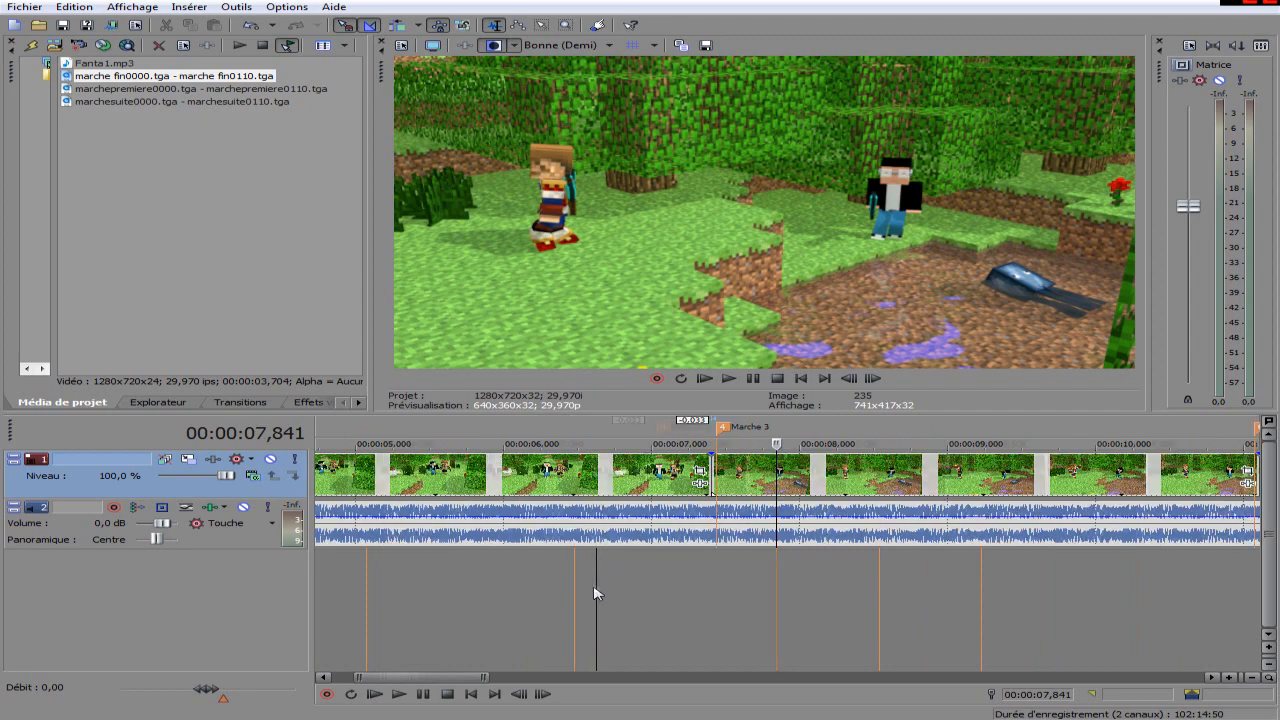
click(675, 594)
scroll(676, 592, down, 5)
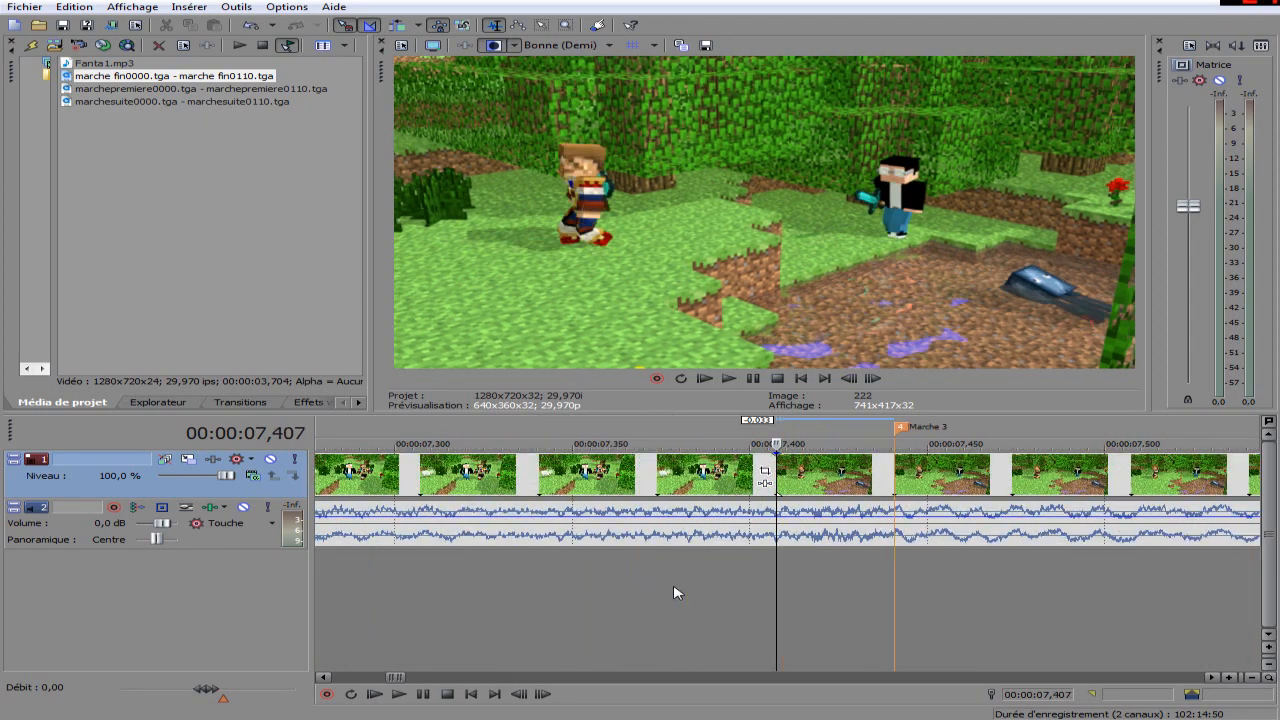
click(725, 603)
scroll(726, 605, up, 8)
scroll(726, 605, down, 8)
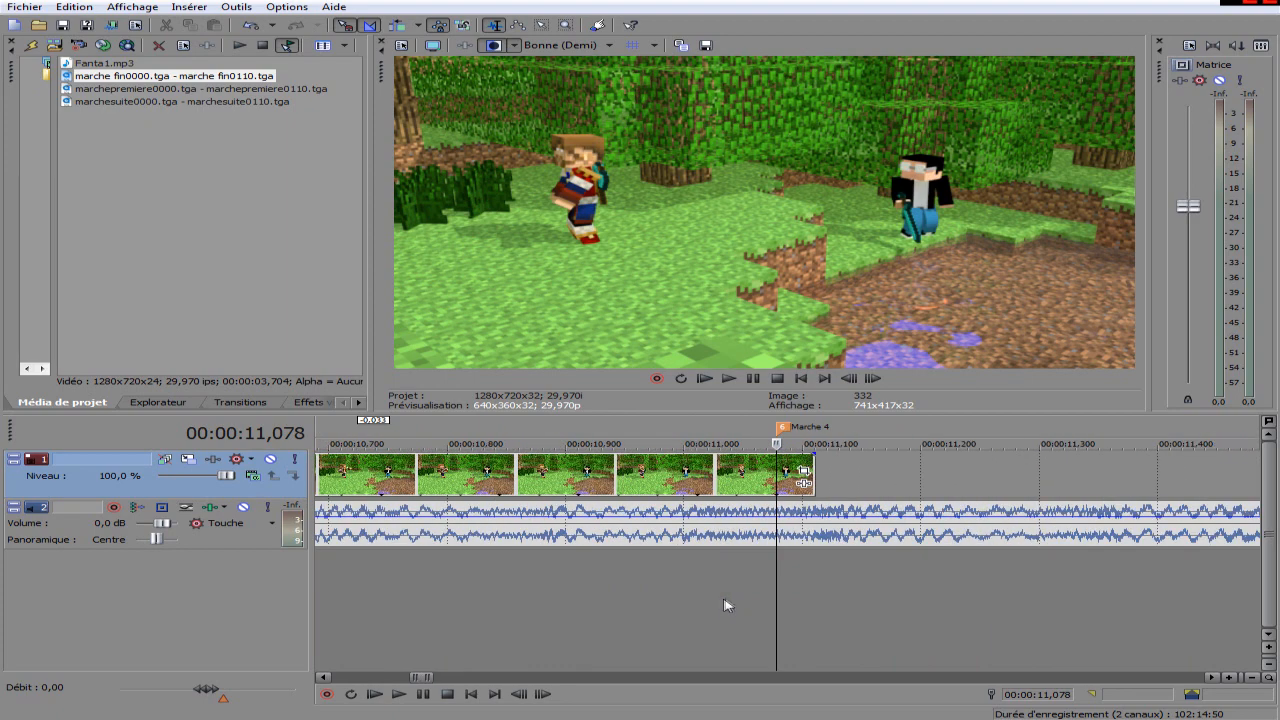
click(630, 588)
scroll(630, 588, down, 4)
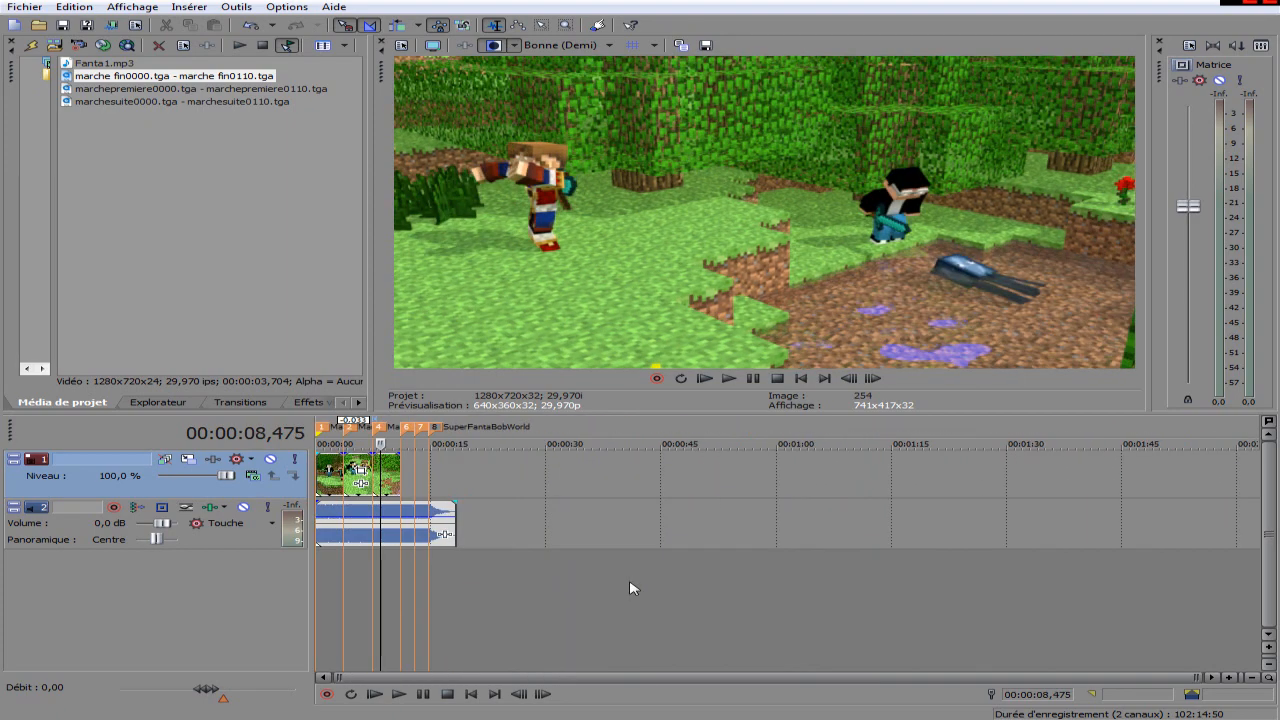
Set the video preview quality to Bonne (Quart).
click(548, 47)
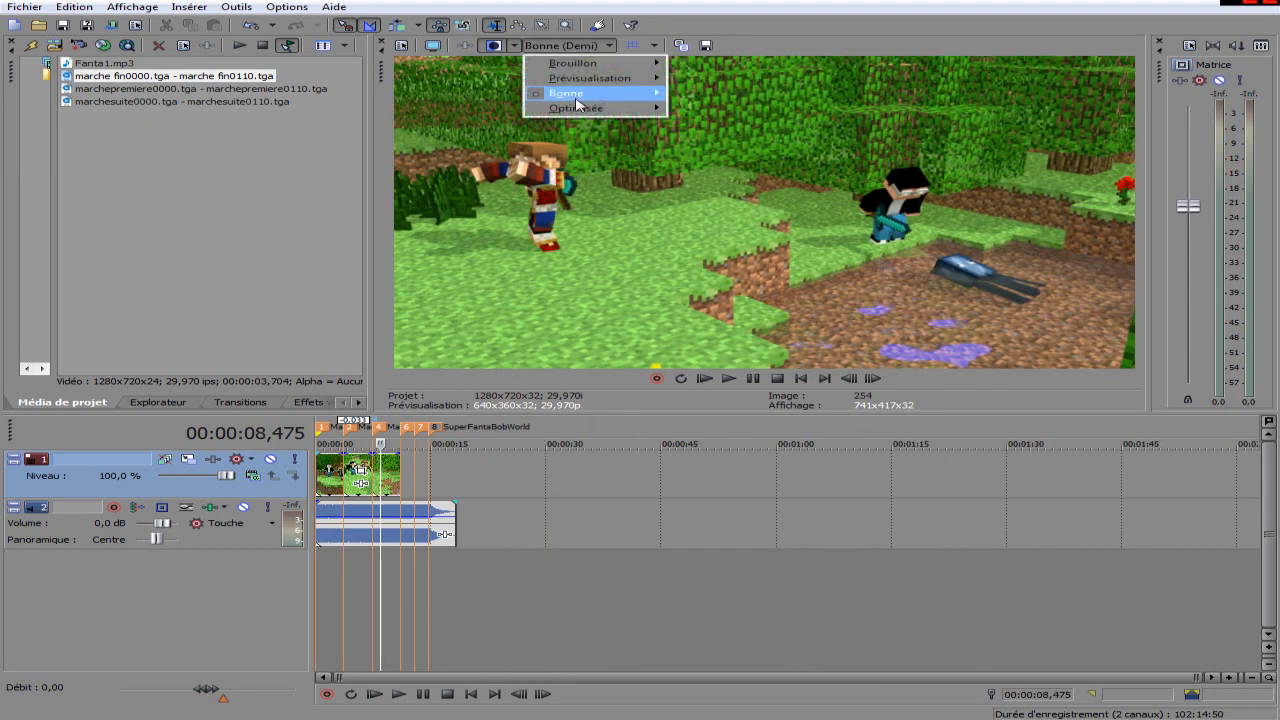
mouse_move(596, 93)
click(738, 138)
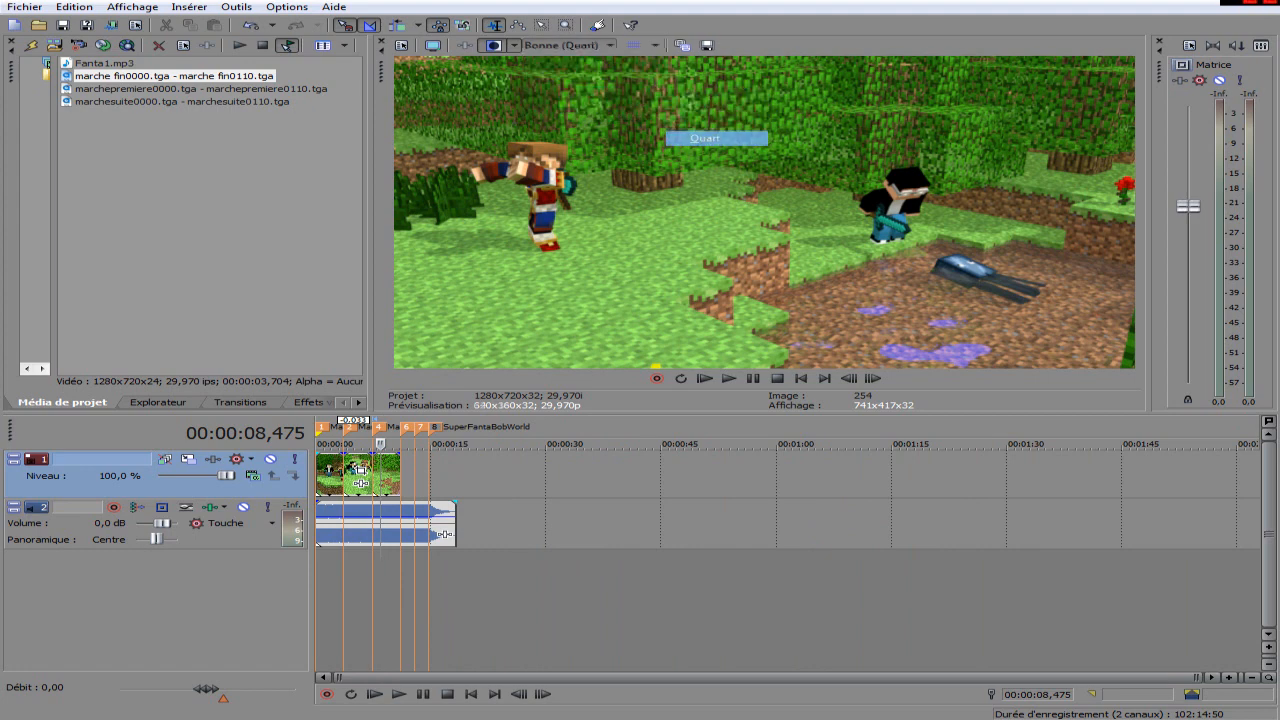
scroll(505, 590, up, 2)
scroll(505, 590, down, 2)
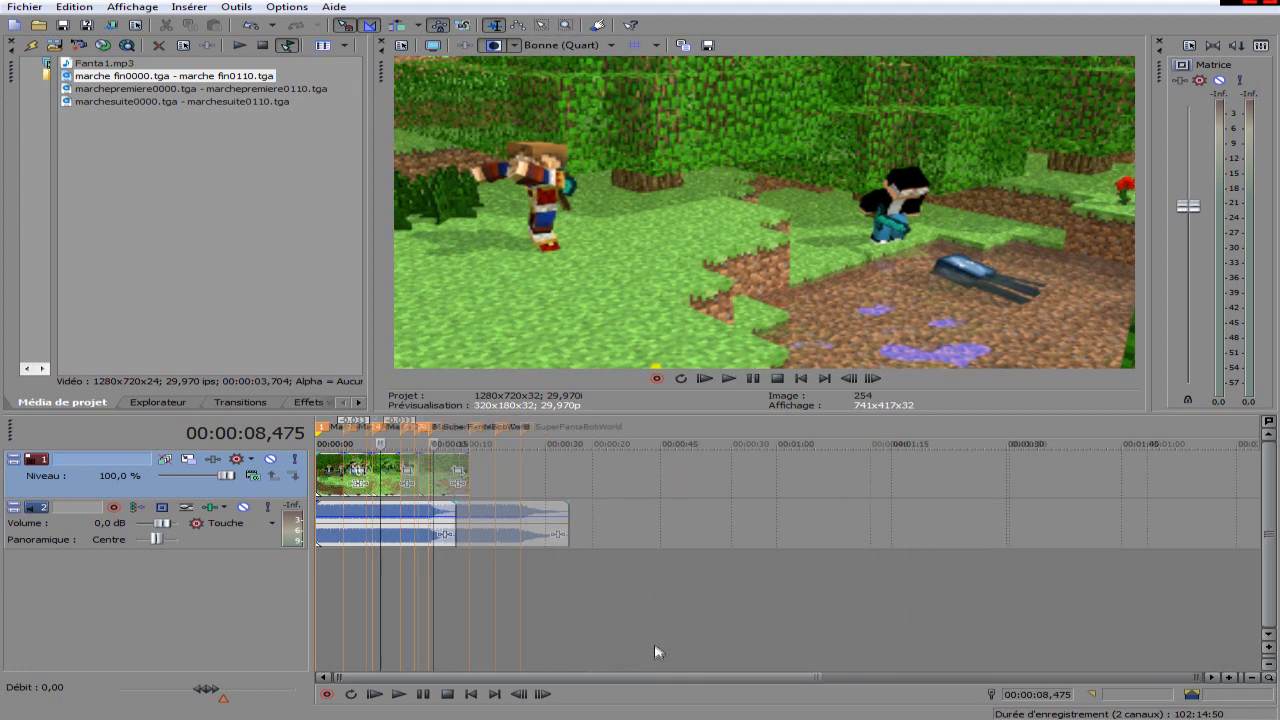
Play the assembled clips with the music from the start, stop playback and examine the clips against the timeline markers.
click(706, 379)
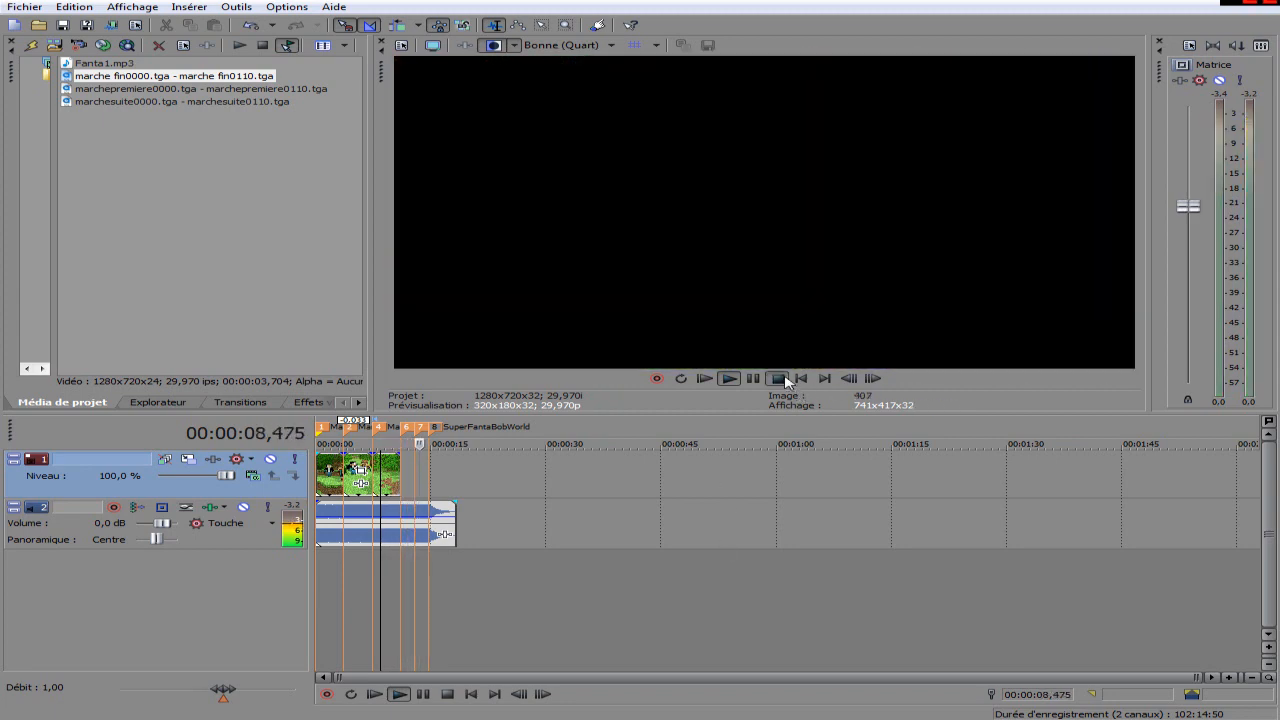
key(space)
scroll(421, 629, up, 5)
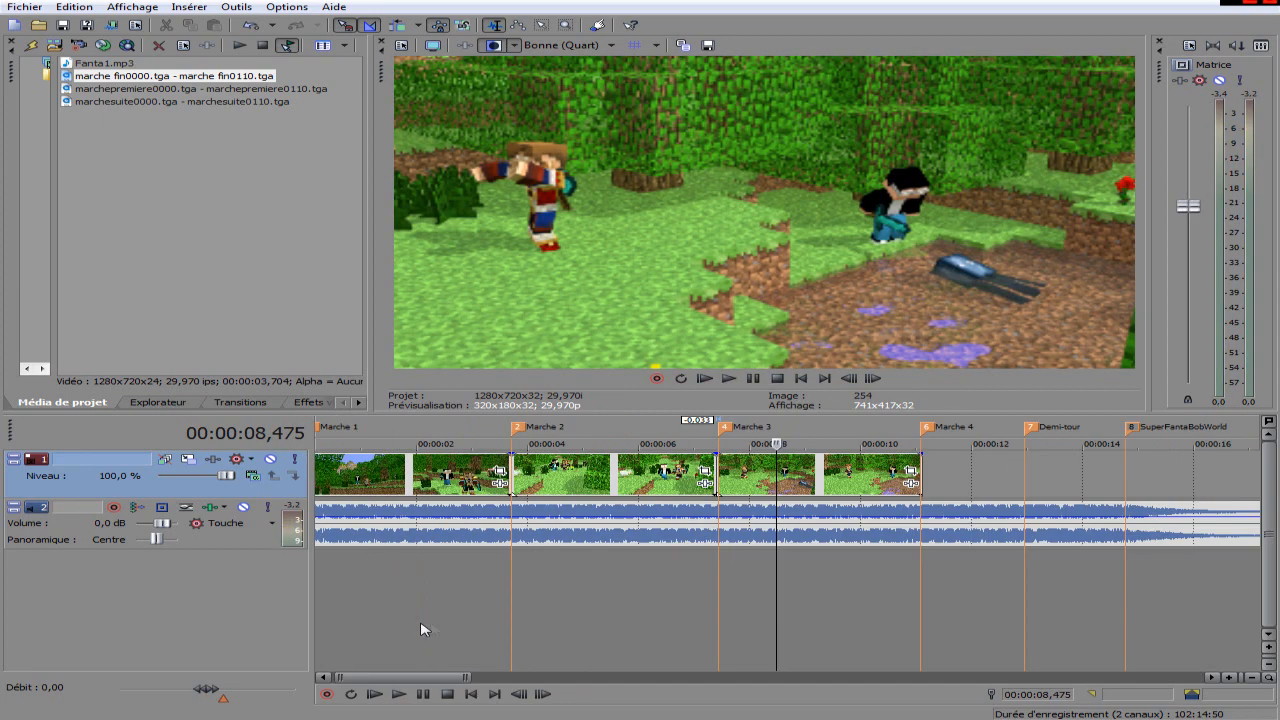
click(880, 590)
scroll(878, 588, down, 5)
scroll(880, 588, up, 8)
scroll(880, 588, down, 6)
Select the timeline range from the start to 00:00:17,184, save the project and look up the render commands.
drag(656, 582, 2, 568)
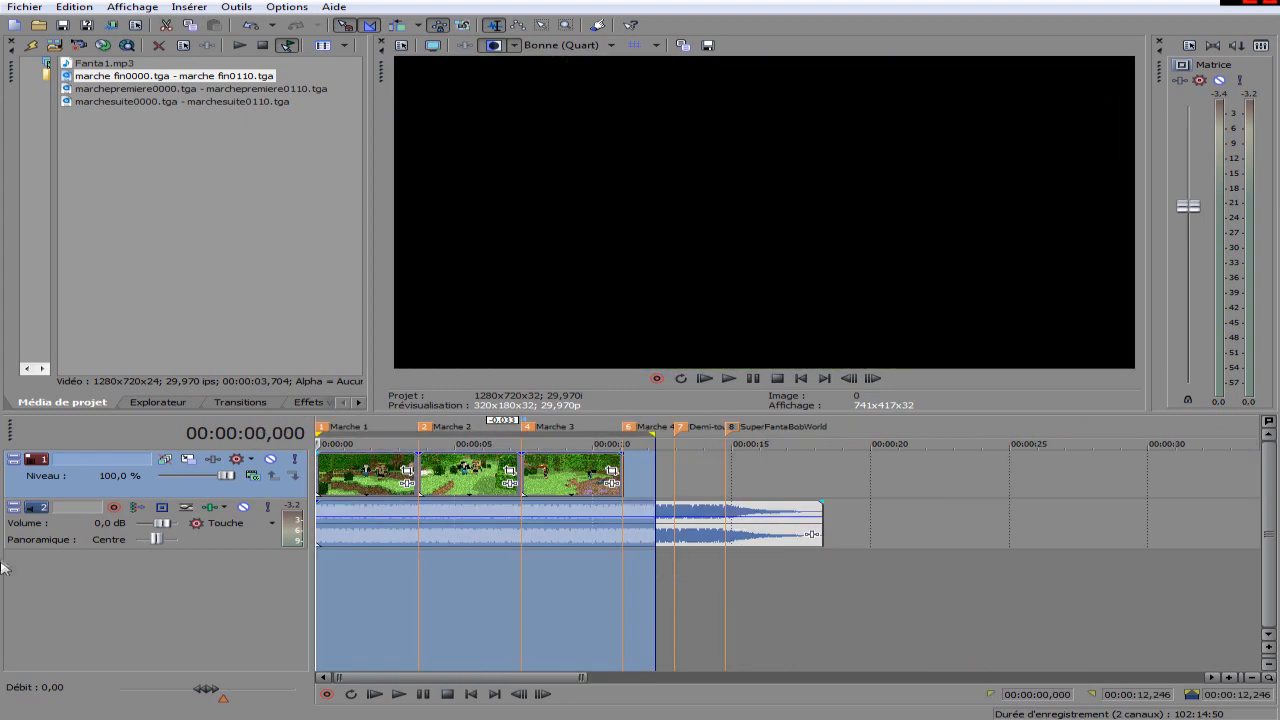
drag(795, 609, 3, 78)
click(22, 8)
click(98, 76)
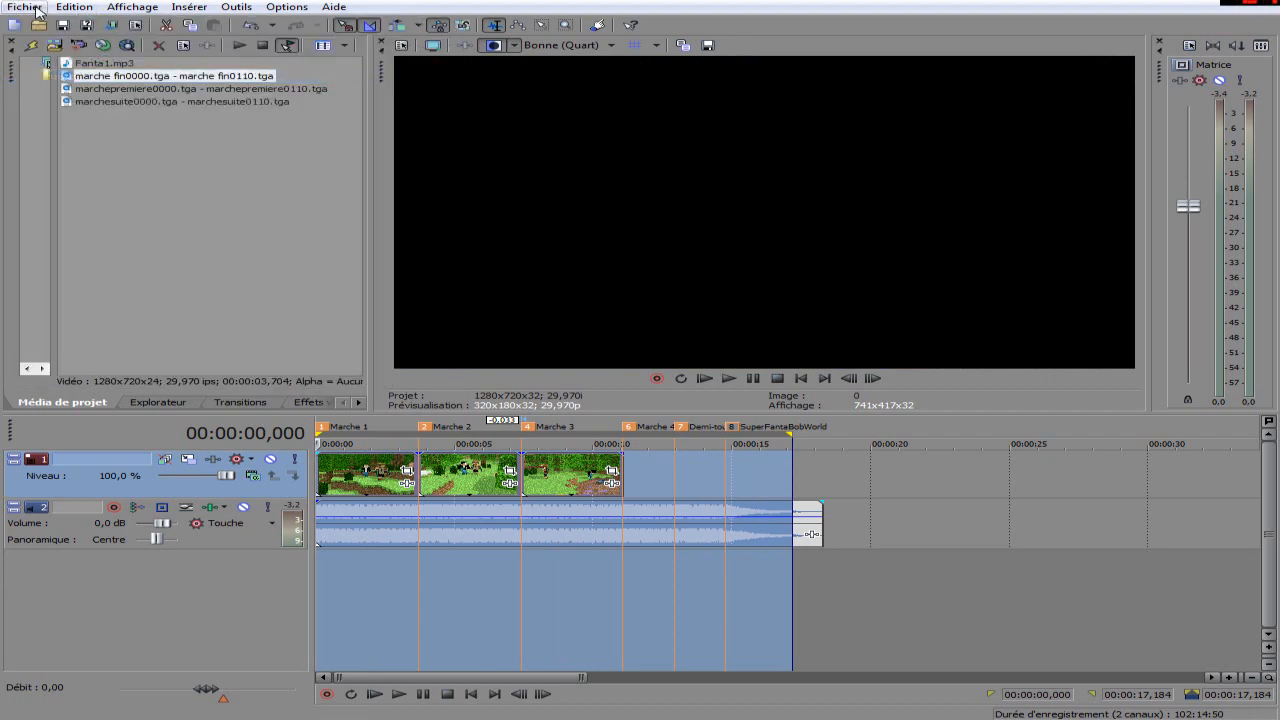
click(24, 8)
click(90, 122)
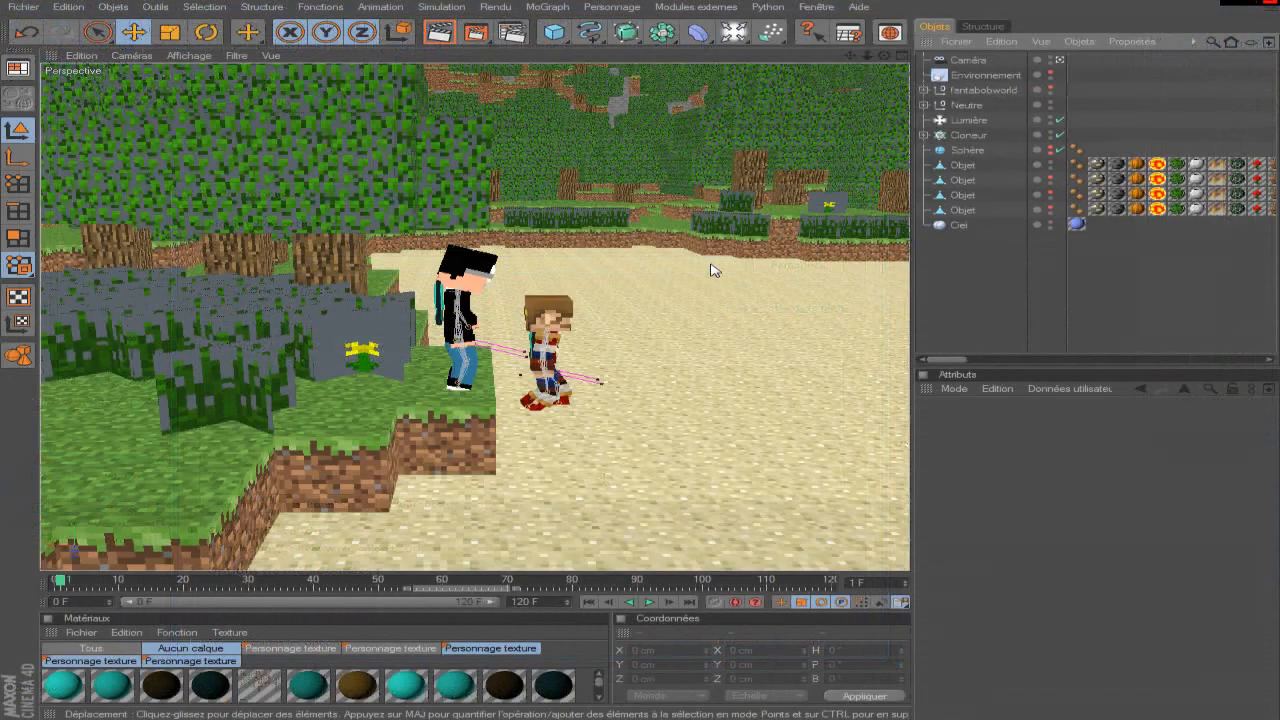
Switch to the Cinema 4D sand scene, select the Neutre object and examine both characters from the front.
scroll(714, 270, down, 10)
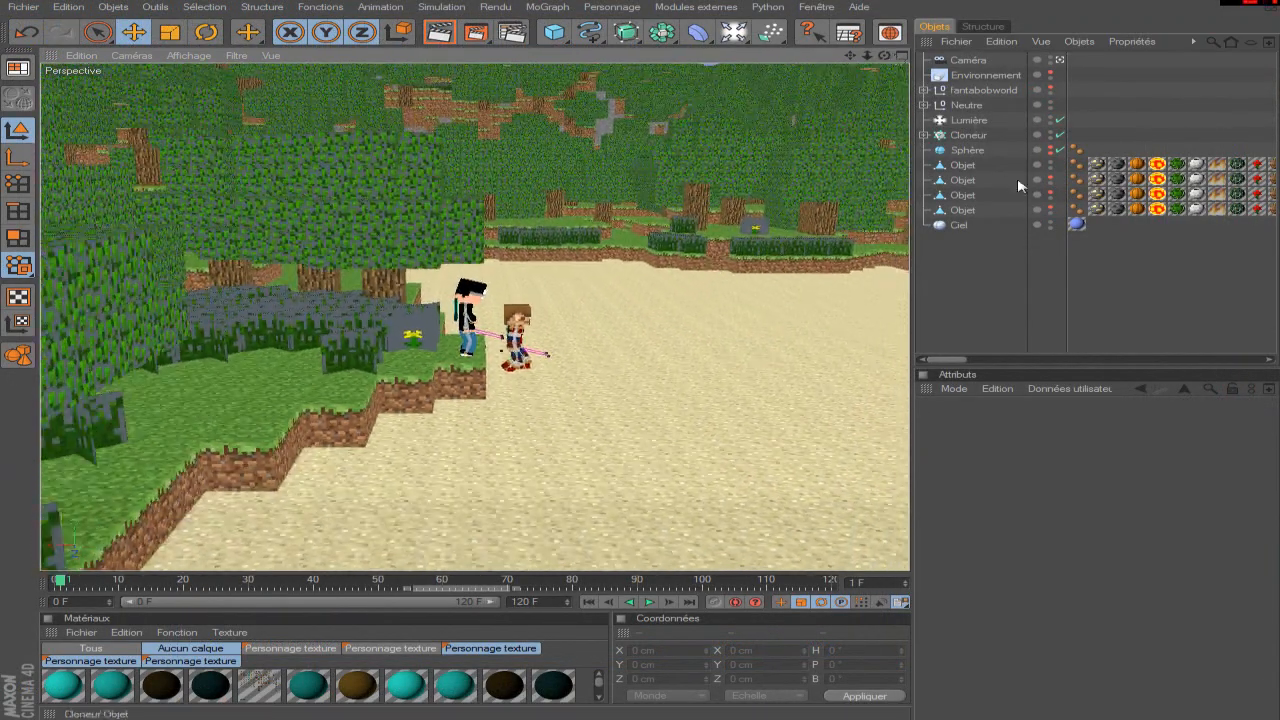
click(966, 105)
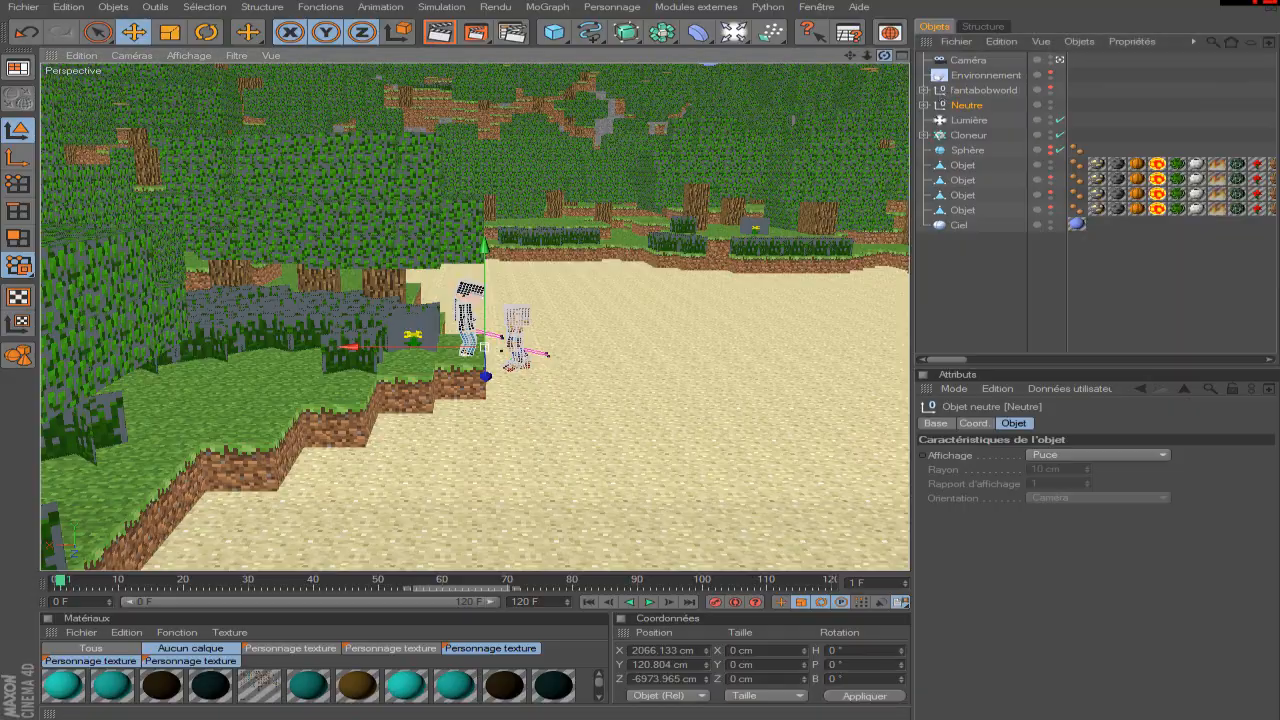
key(o)
drag(885, 56, 800, 40)
scroll(700, 202, up, 3)
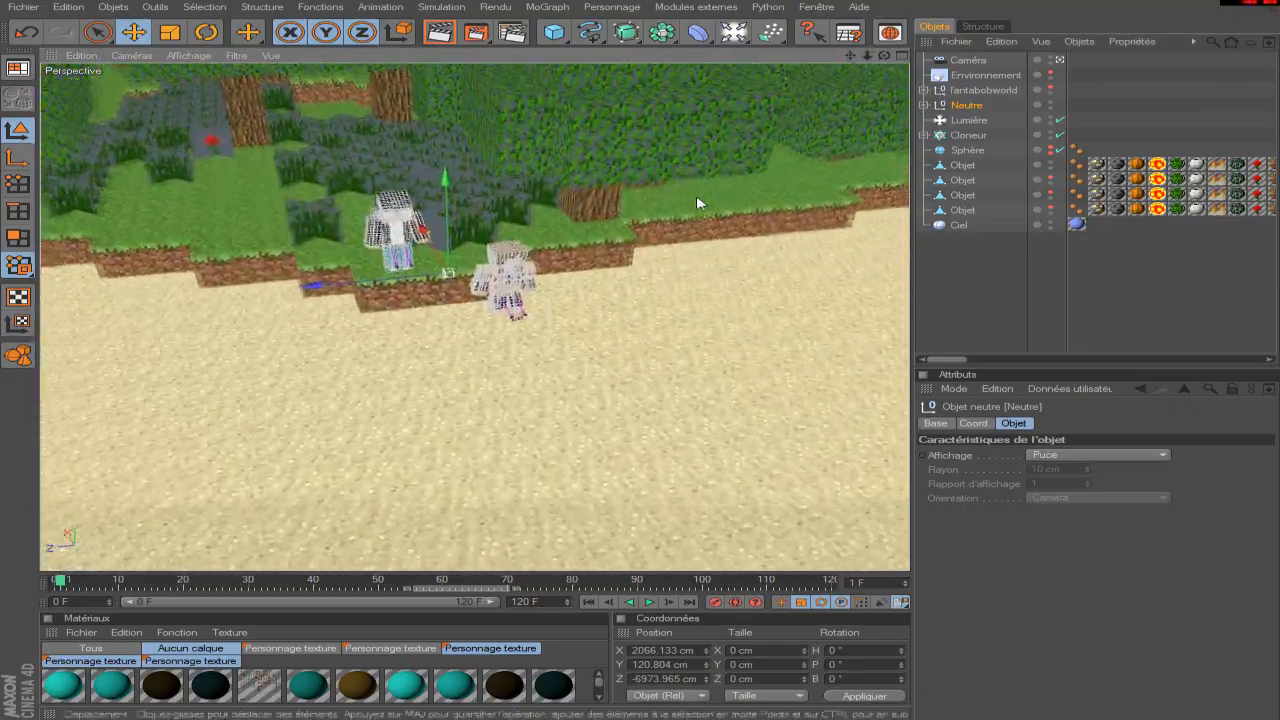
scroll(690, 203, up, 1)
Deselect the Neutre object, scrub through the characters' walk onto the sand and return to frame 0.
click(1057, 311)
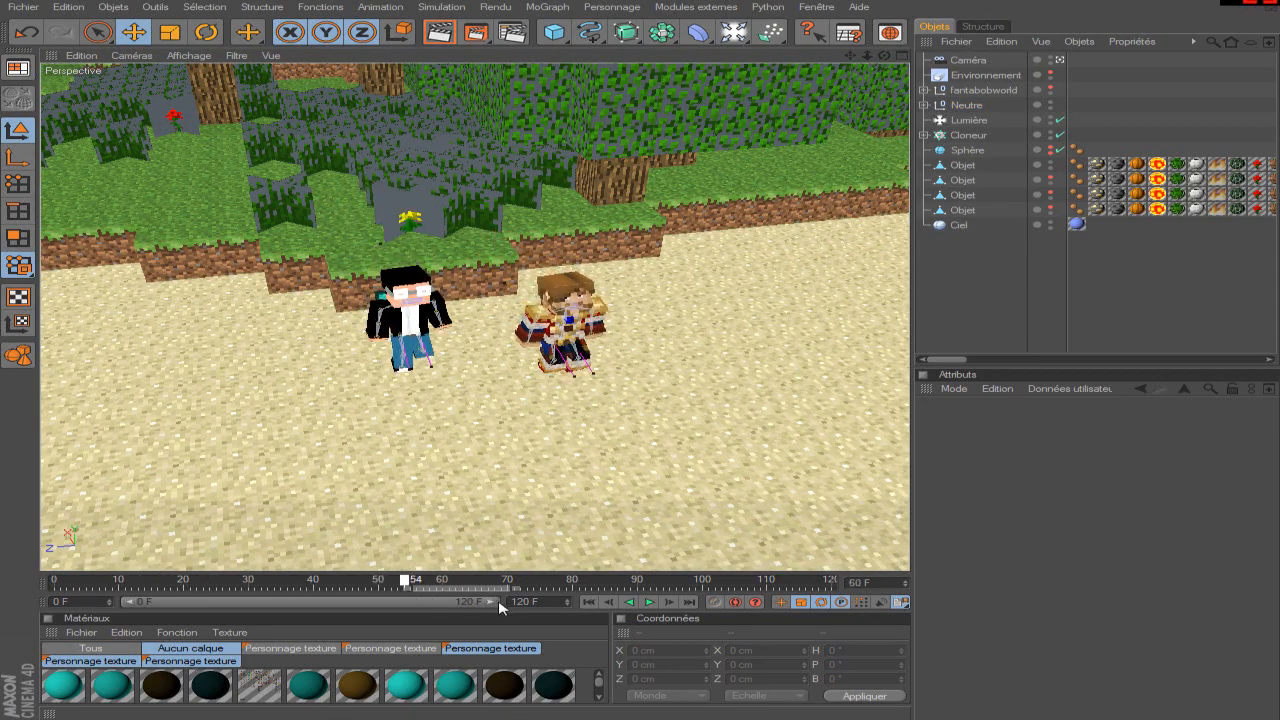
drag(210, 600, 6, 591)
scroll(469, 349, down, 3)
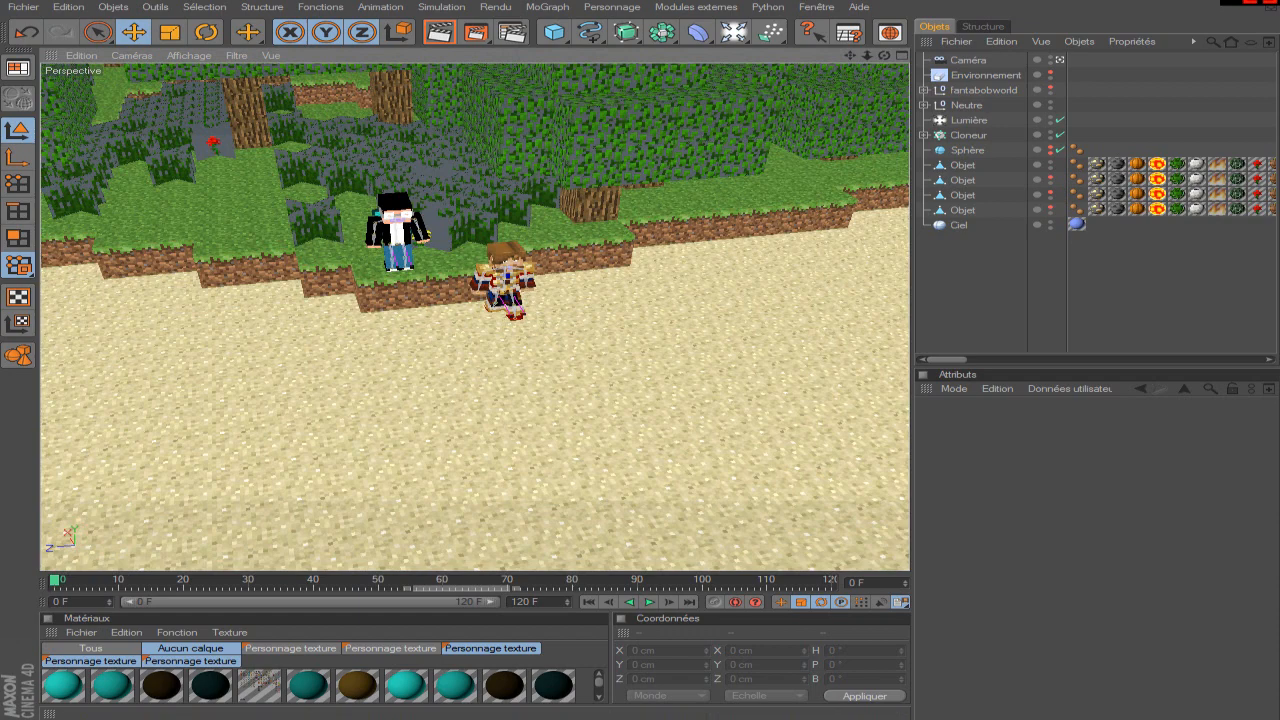
Delete the Caméra object's keyframe at frame 0 and return the timeline to frame 0.
drag(858, 60, 832, 36)
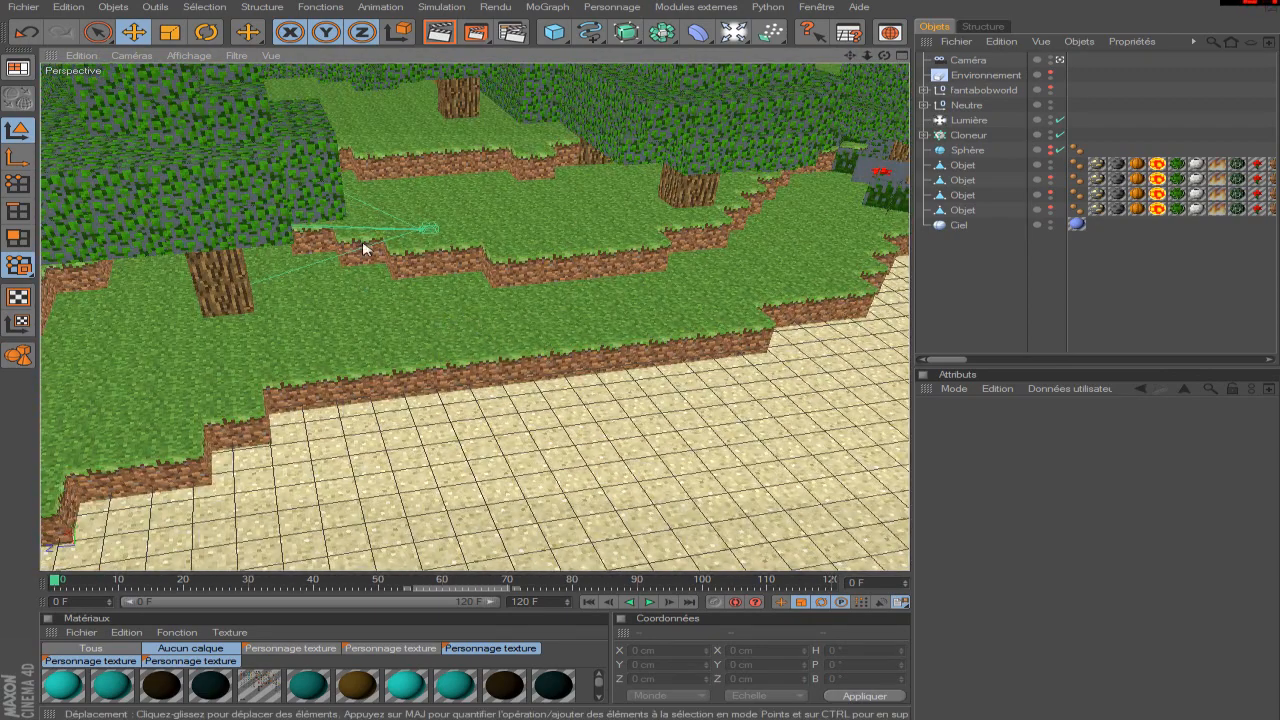
click(968, 60)
mouse_move(244, 576)
mouse_down()
mouse_move(205, 580)
mouse_move(515, 586)
mouse_move(53, 586)
mouse_up()
key(Delete)
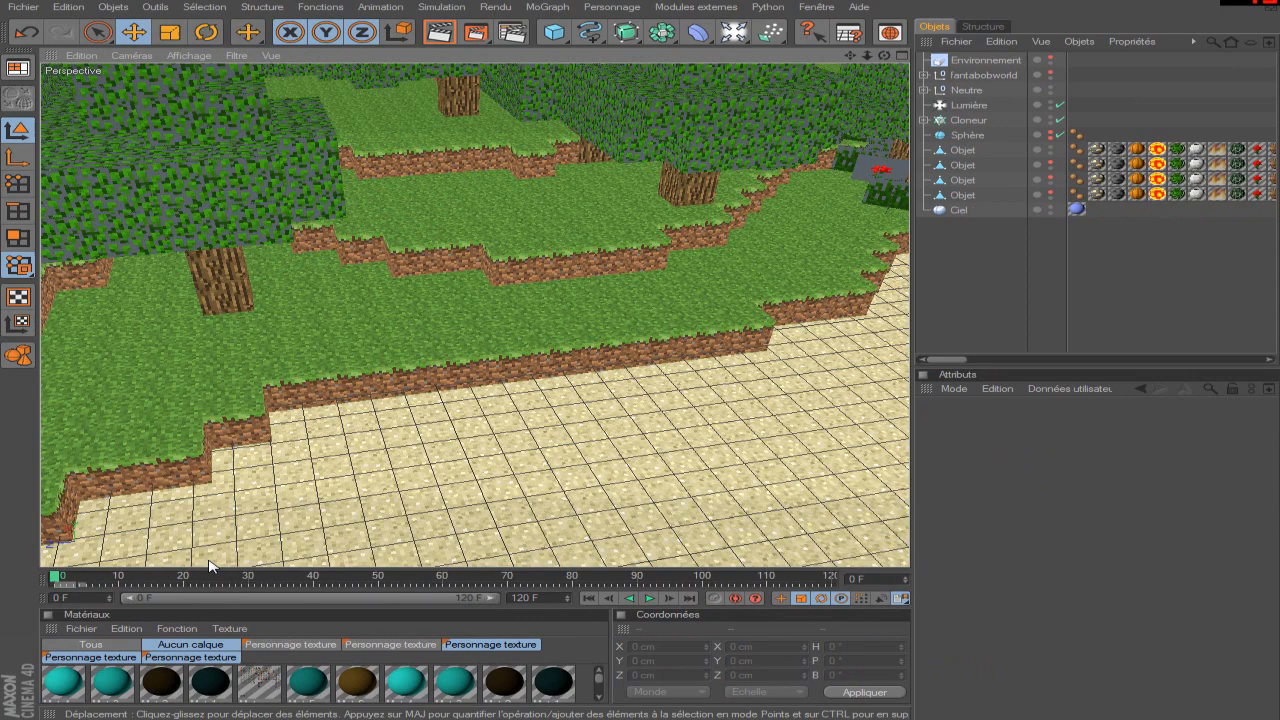
key(ctrl+z)
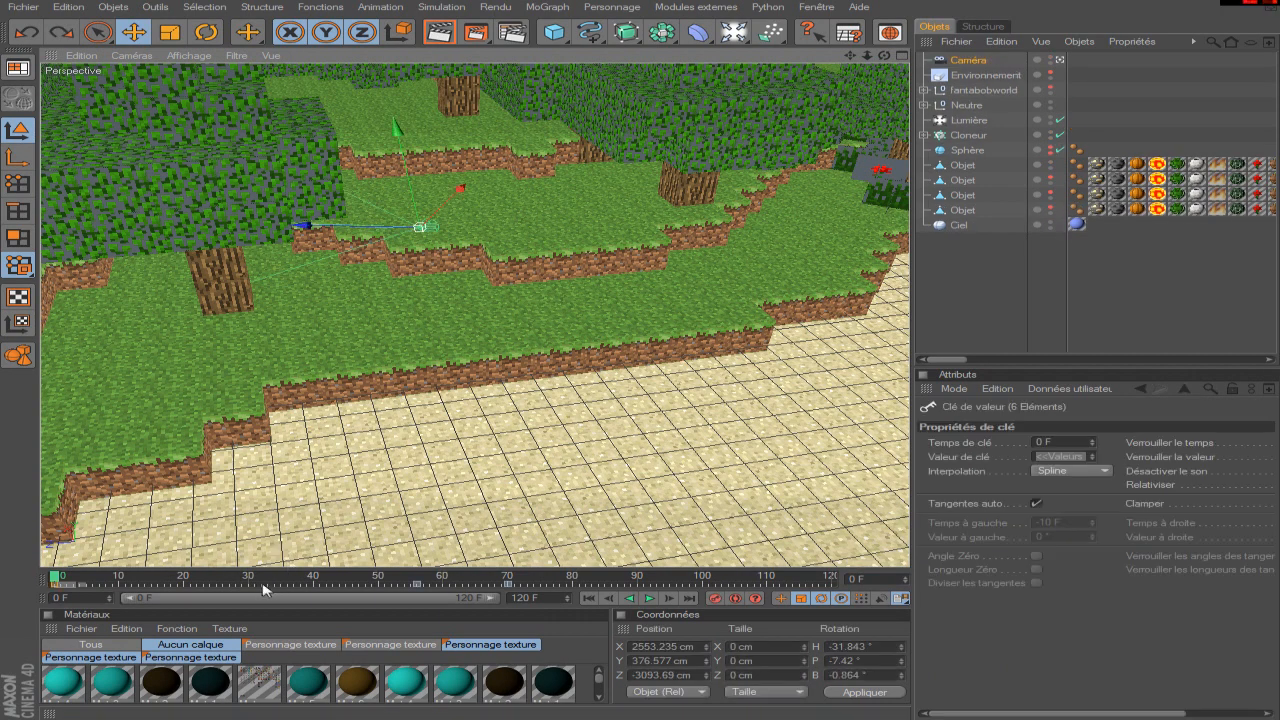
click(93, 576)
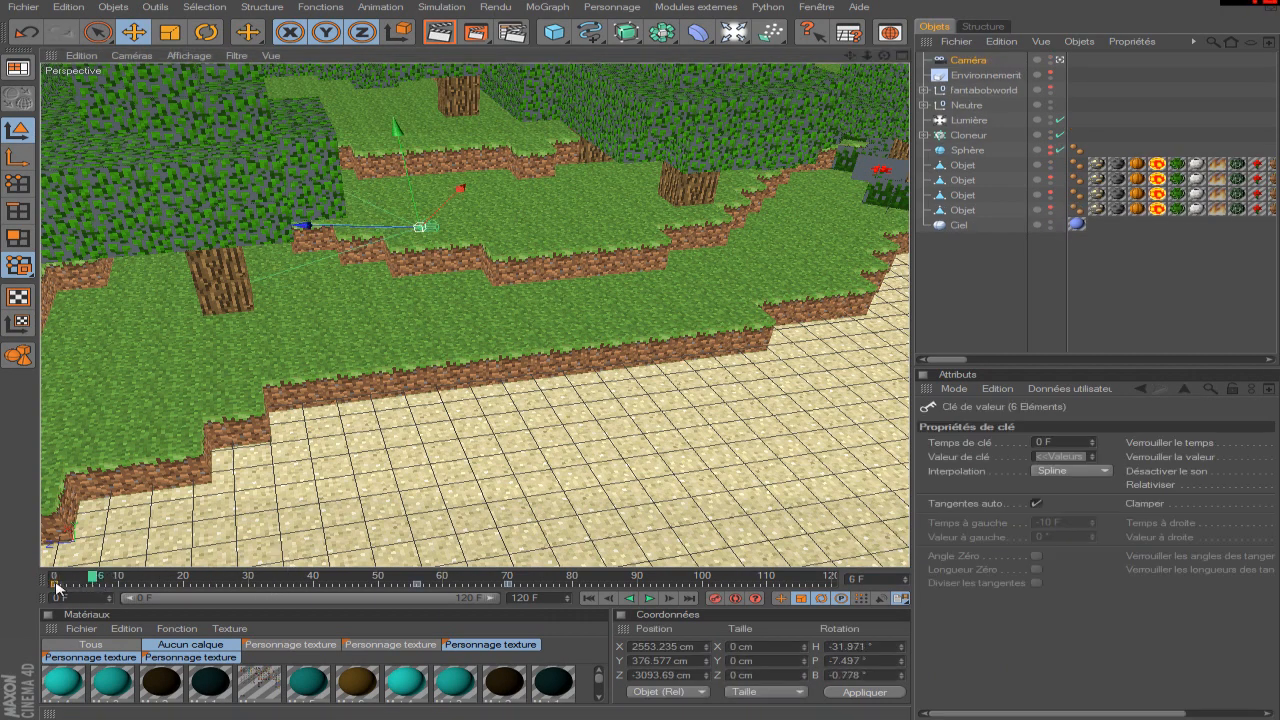
key(Delete)
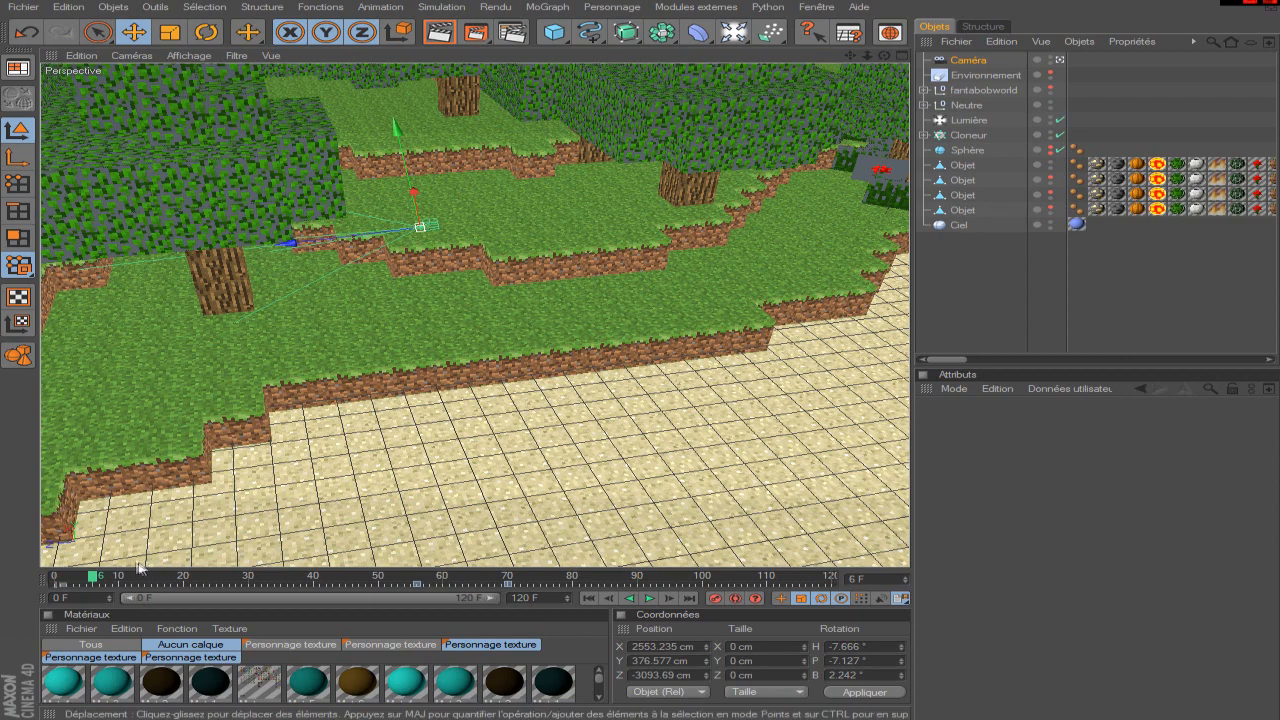
drag(93, 576, 54, 580)
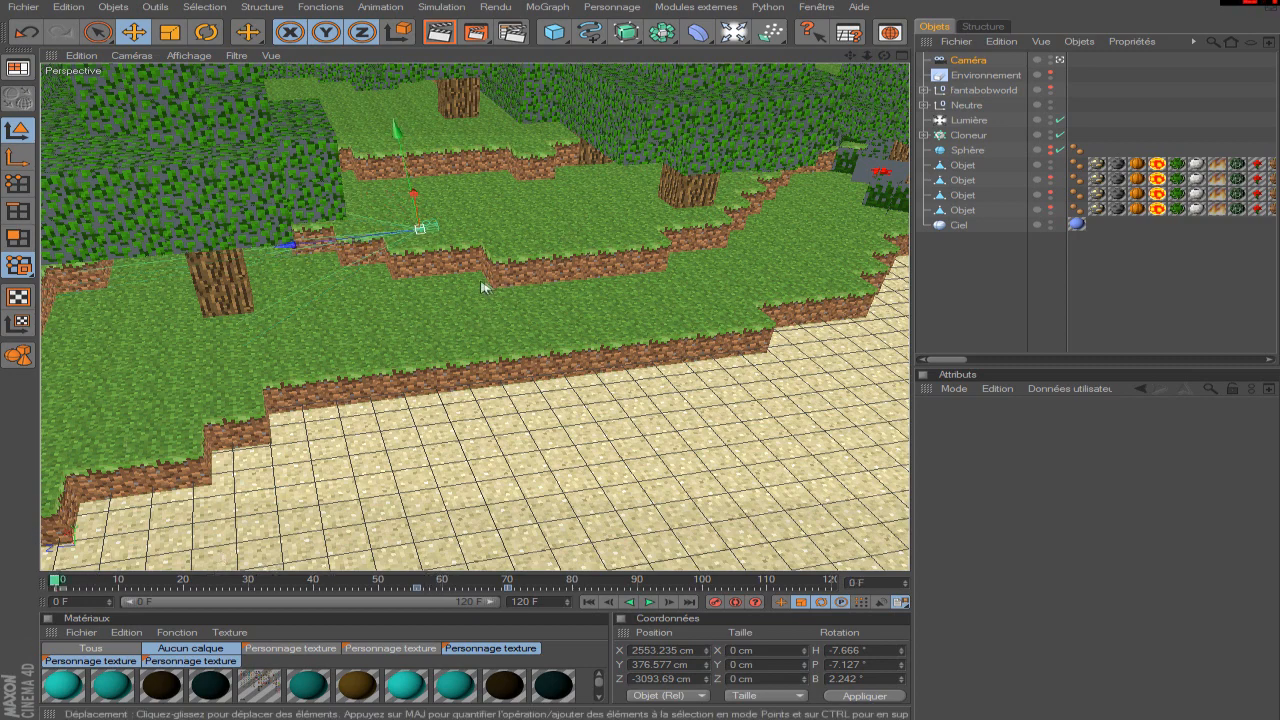
Open the reference render chateau en fond.png from the rendu folder, examine its castle framing and return to the Cinema 4D scene.
scroll(480, 348, down, 4)
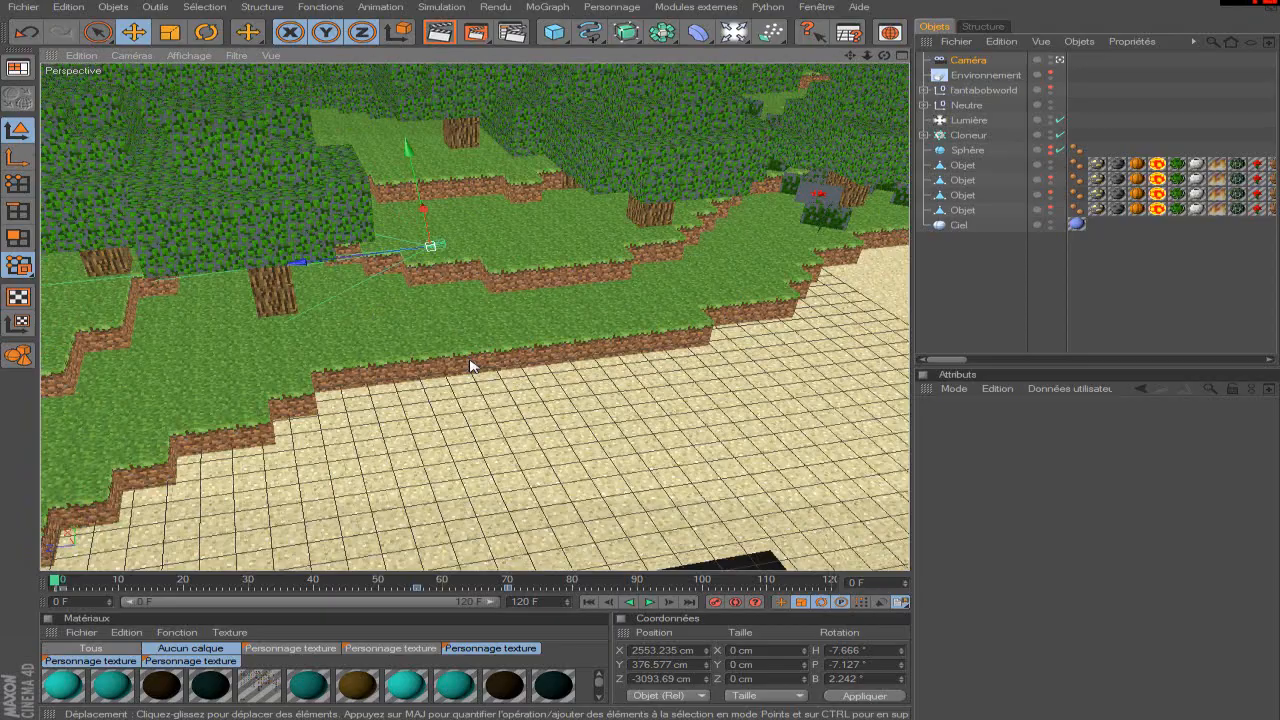
scroll(470, 366, down, 2)
scroll(561, 446, down, 2)
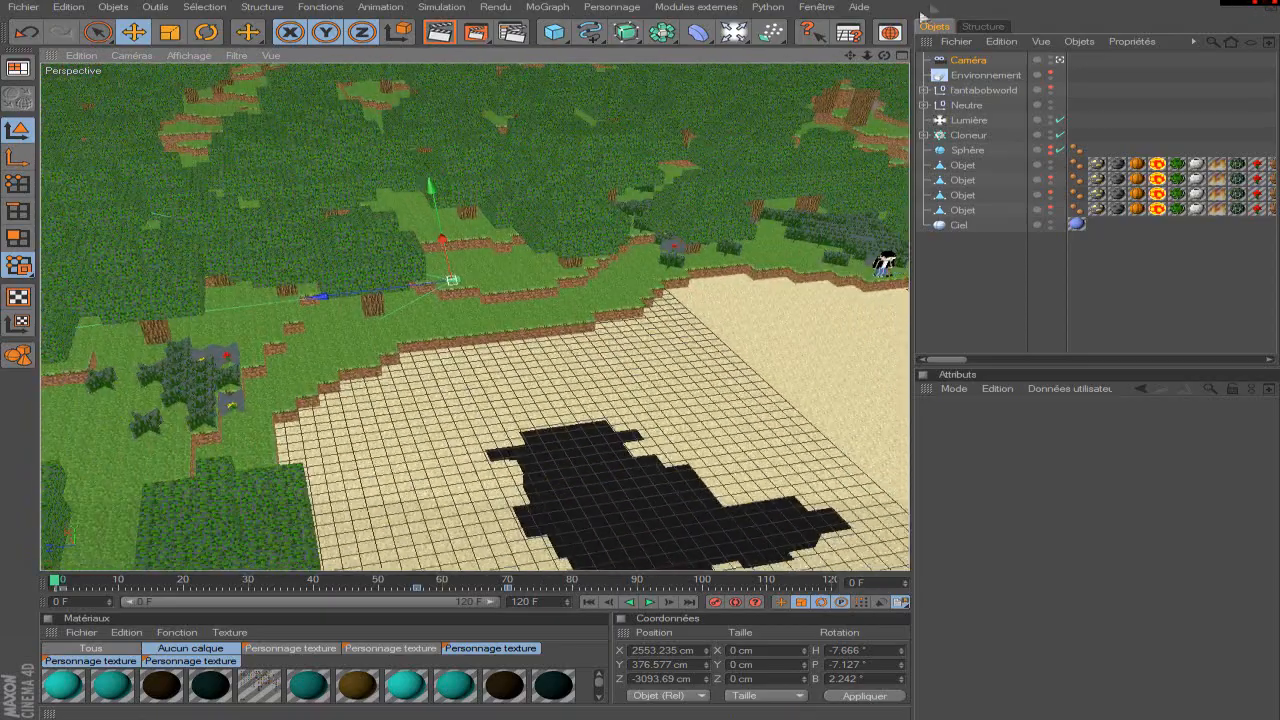
drag(851, 56, 587, 96)
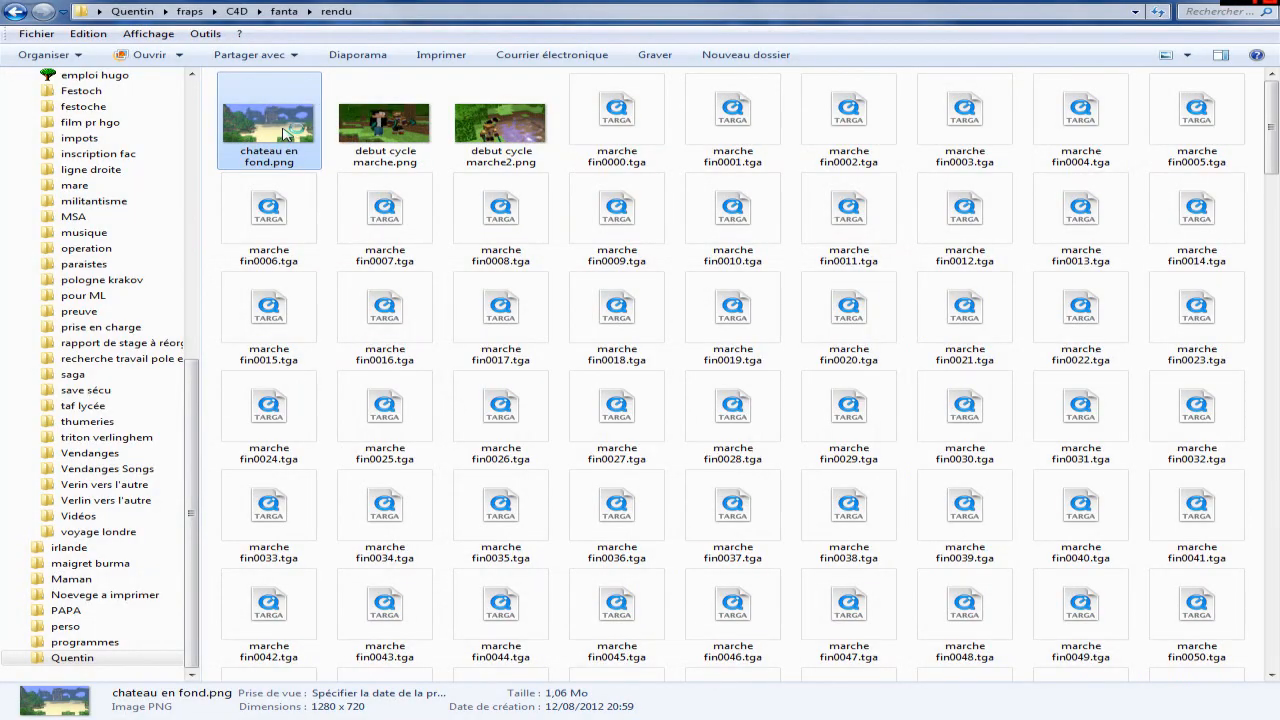
double_click(285, 133)
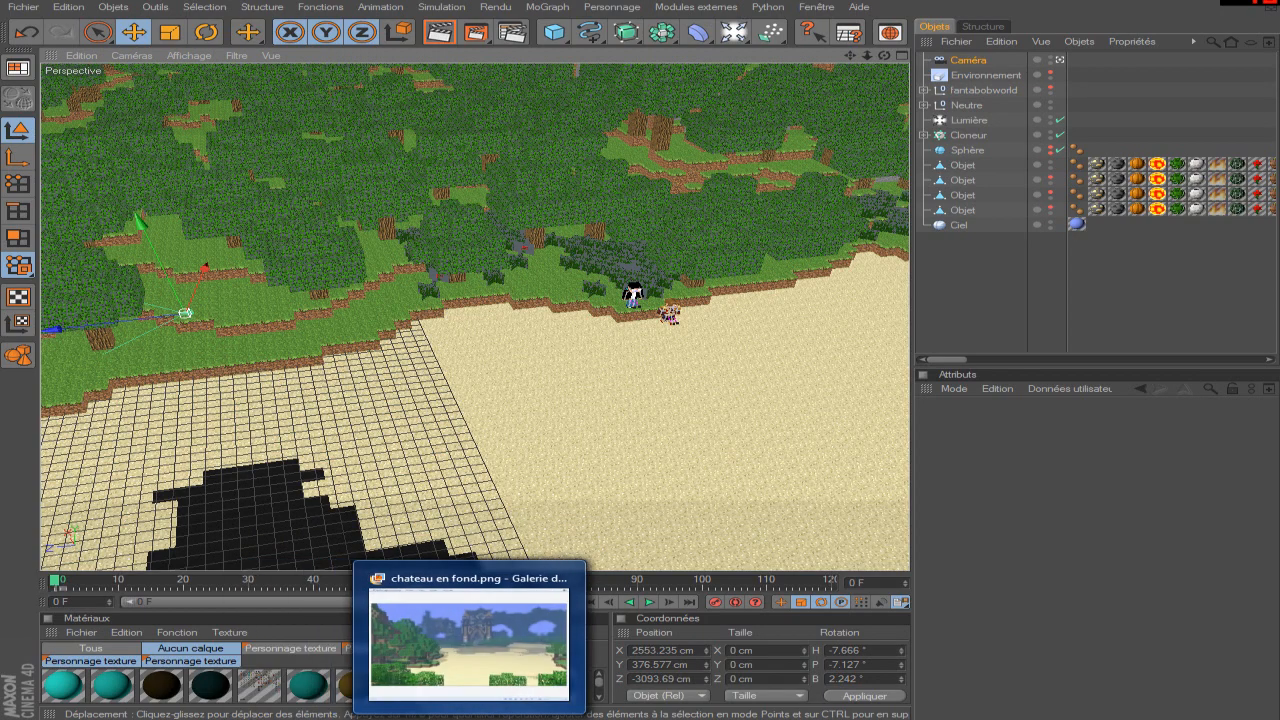
click(468, 717)
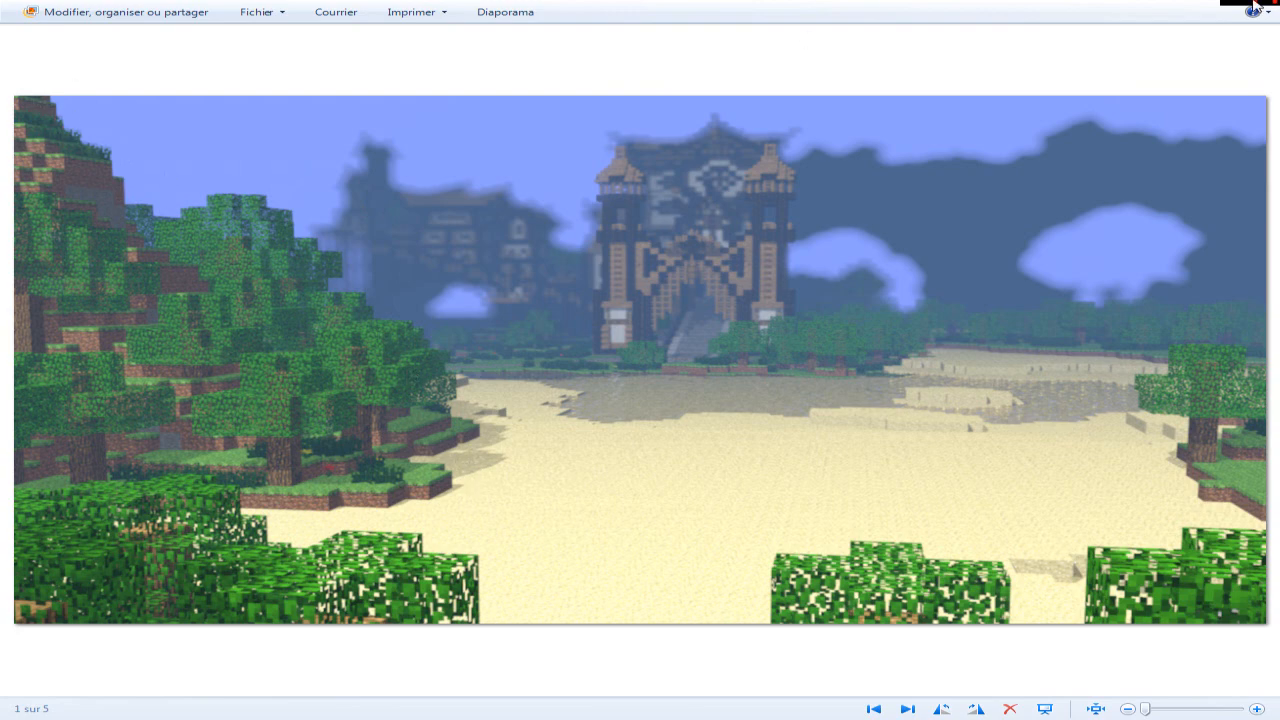
click(1191, 1)
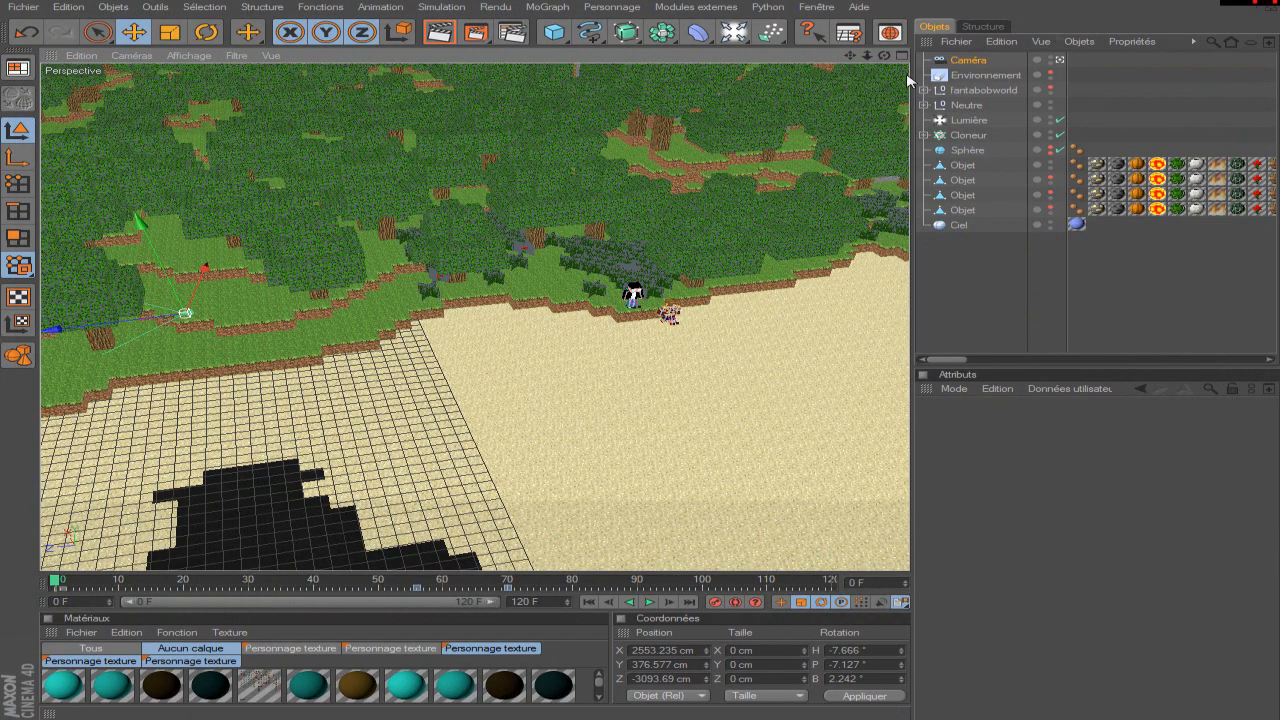
Locate the two characters at the edge of the sand and examine them from the front against the forest.
click(1008, 283)
click(966, 105)
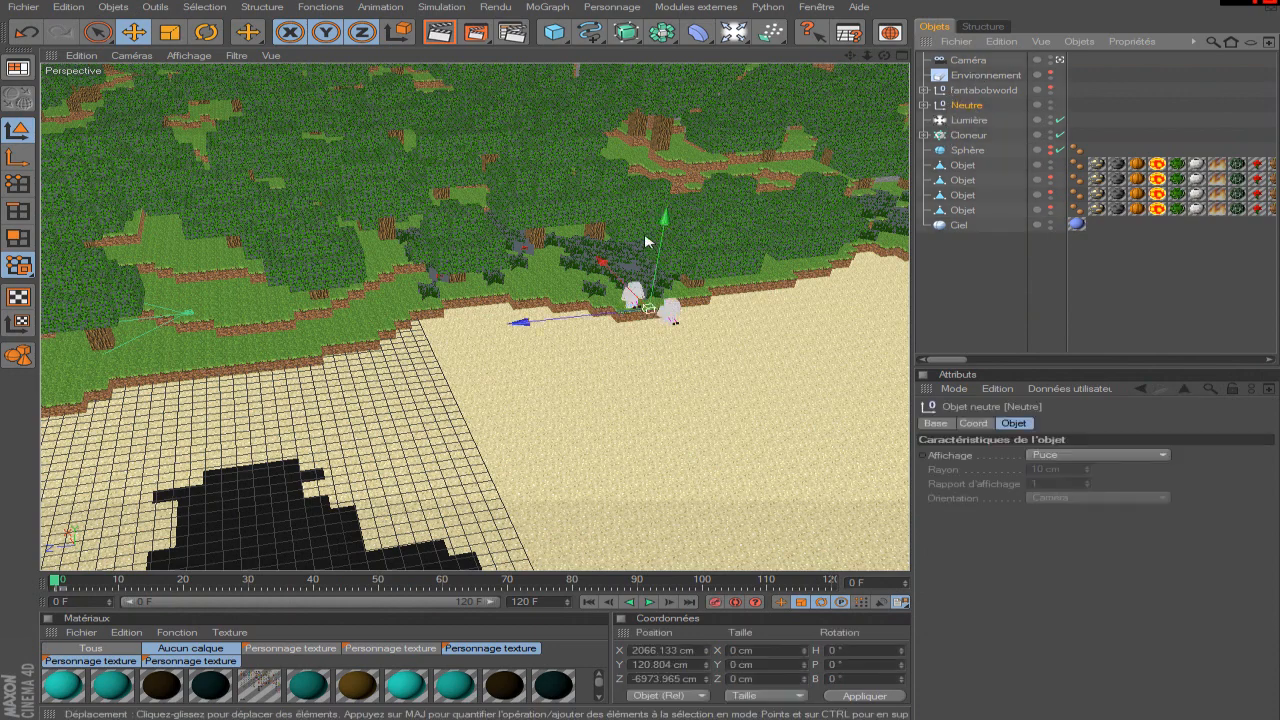
click(967, 60)
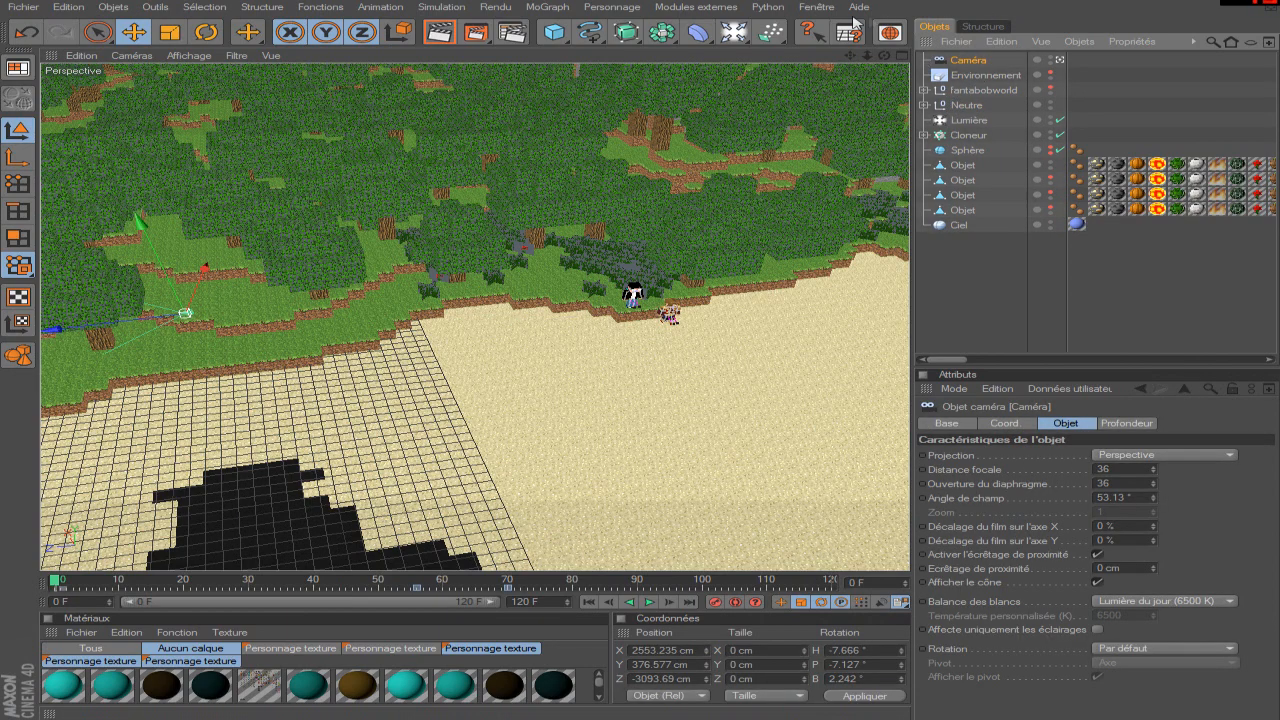
drag(852, 55, 778, 102)
scroll(606, 342, up, 7)
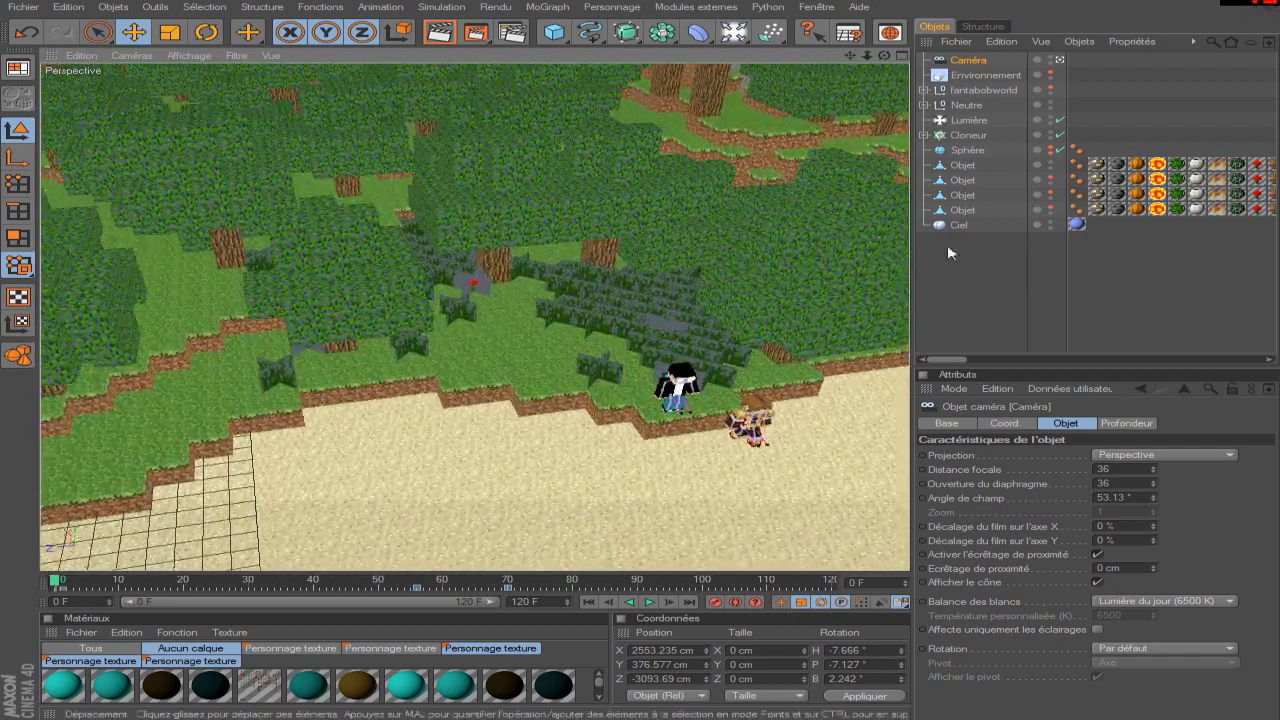
click(951, 251)
scroll(500, 285, up, 3)
scroll(723, 170, up, 2)
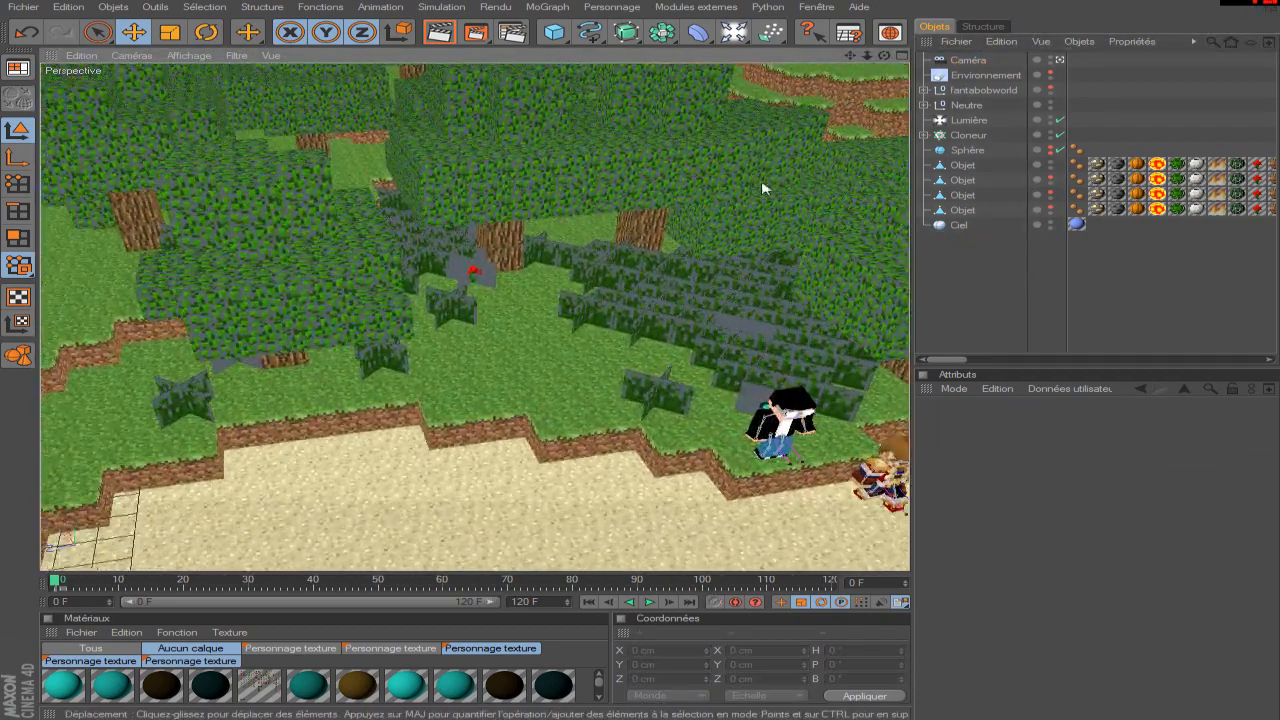
drag(852, 57, 841, 58)
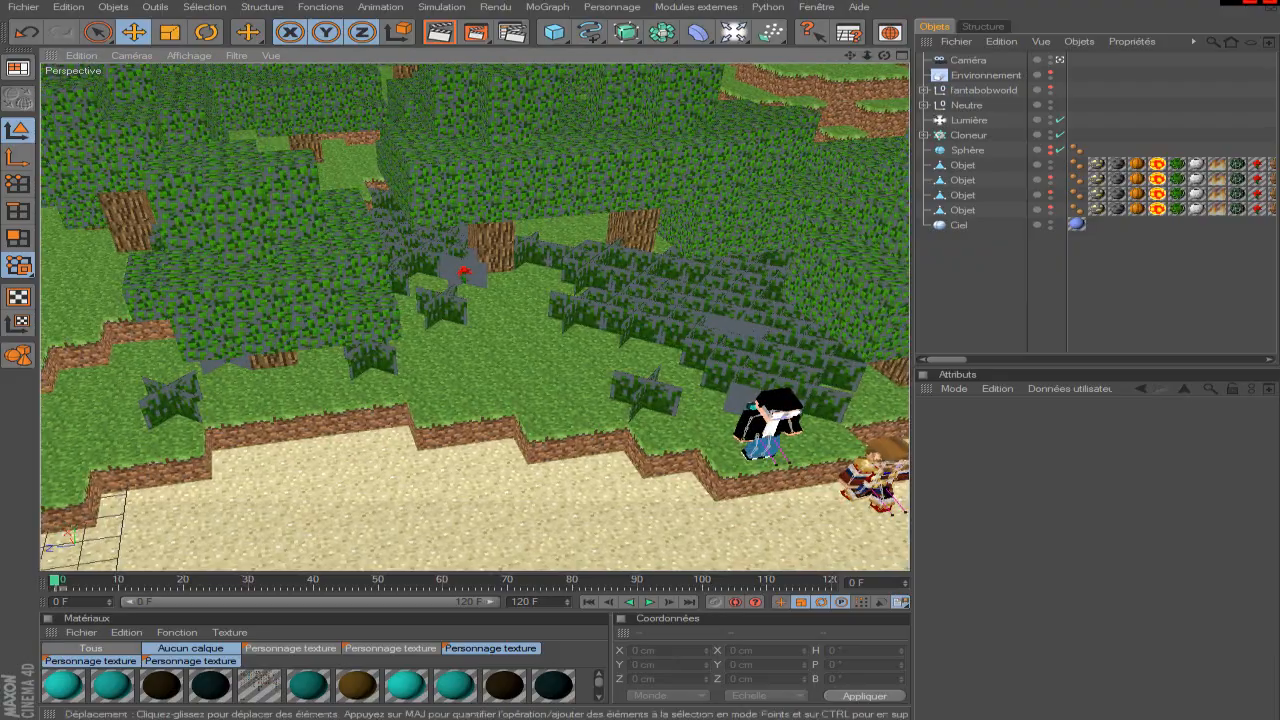
click(757, 314)
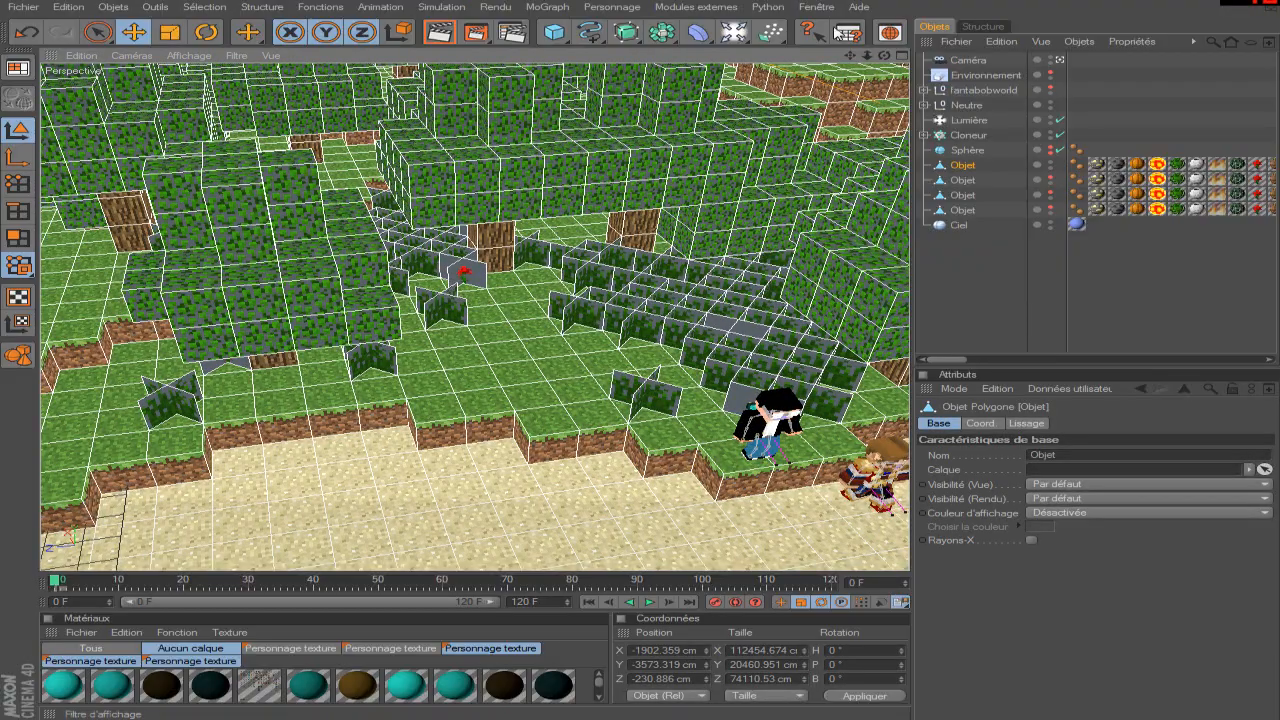
mouse_move(850, 60)
mouse_down()
mouse_move(920, 52)
mouse_move(850, 78)
mouse_move(850, 57)
mouse_up()
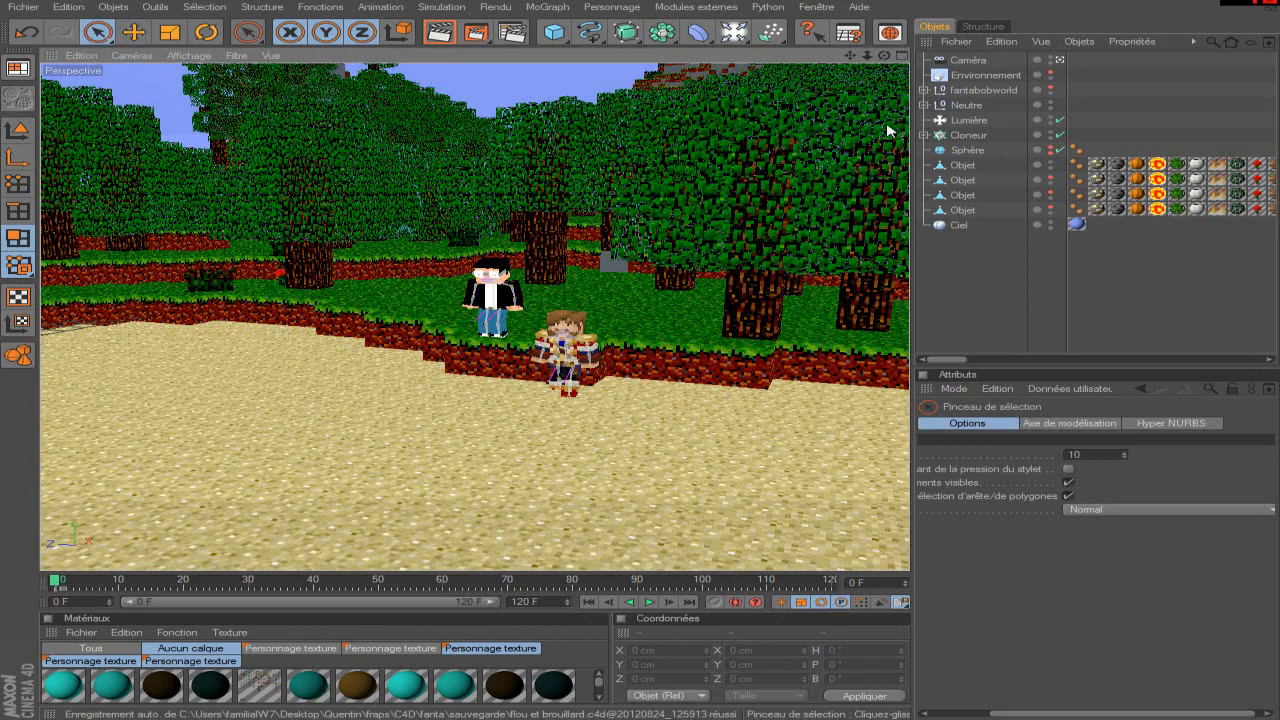
Select the Neutre object and frame the castle across the sand from behind the two characters.
click(966, 105)
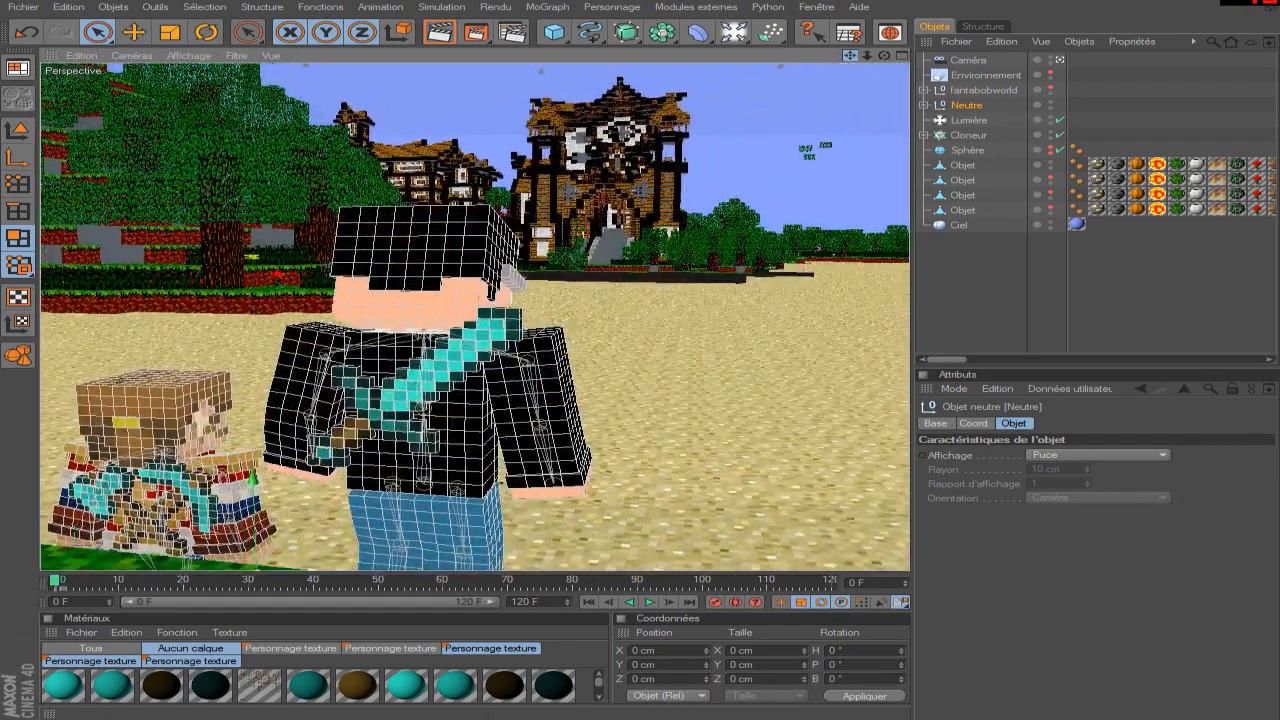
drag(850, 56, 777, 190)
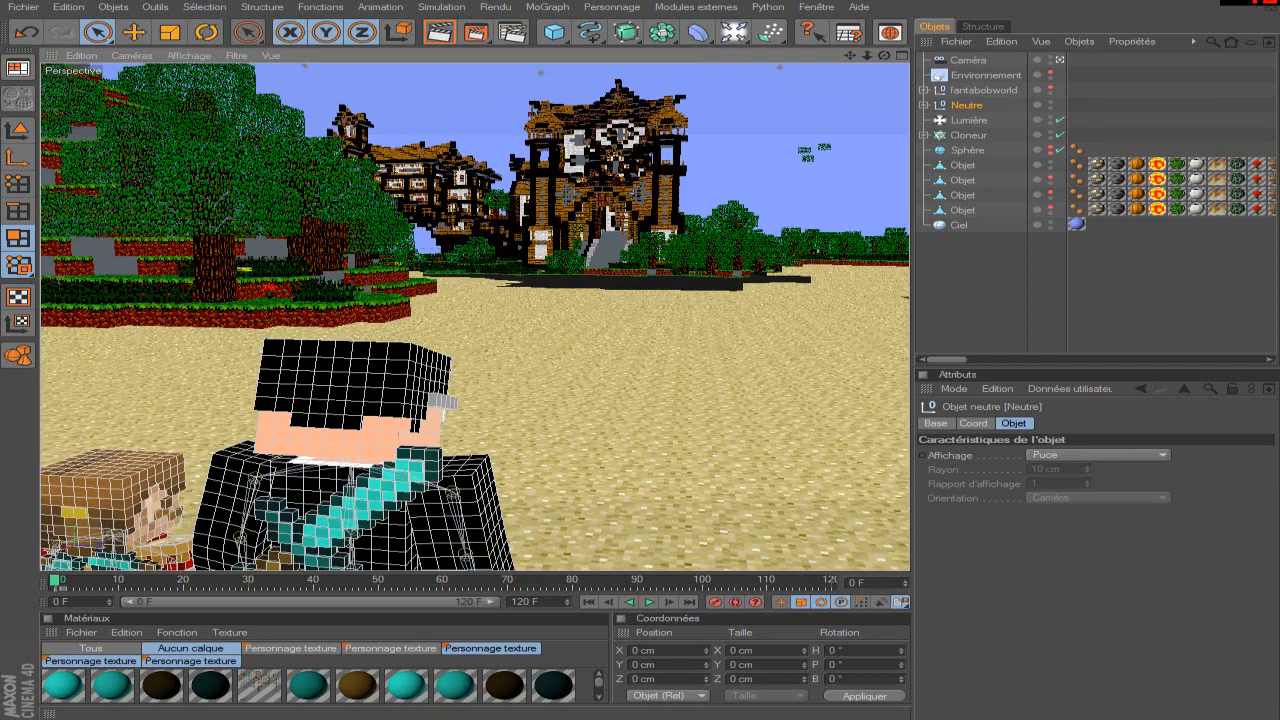
drag(850, 56, 727, 277)
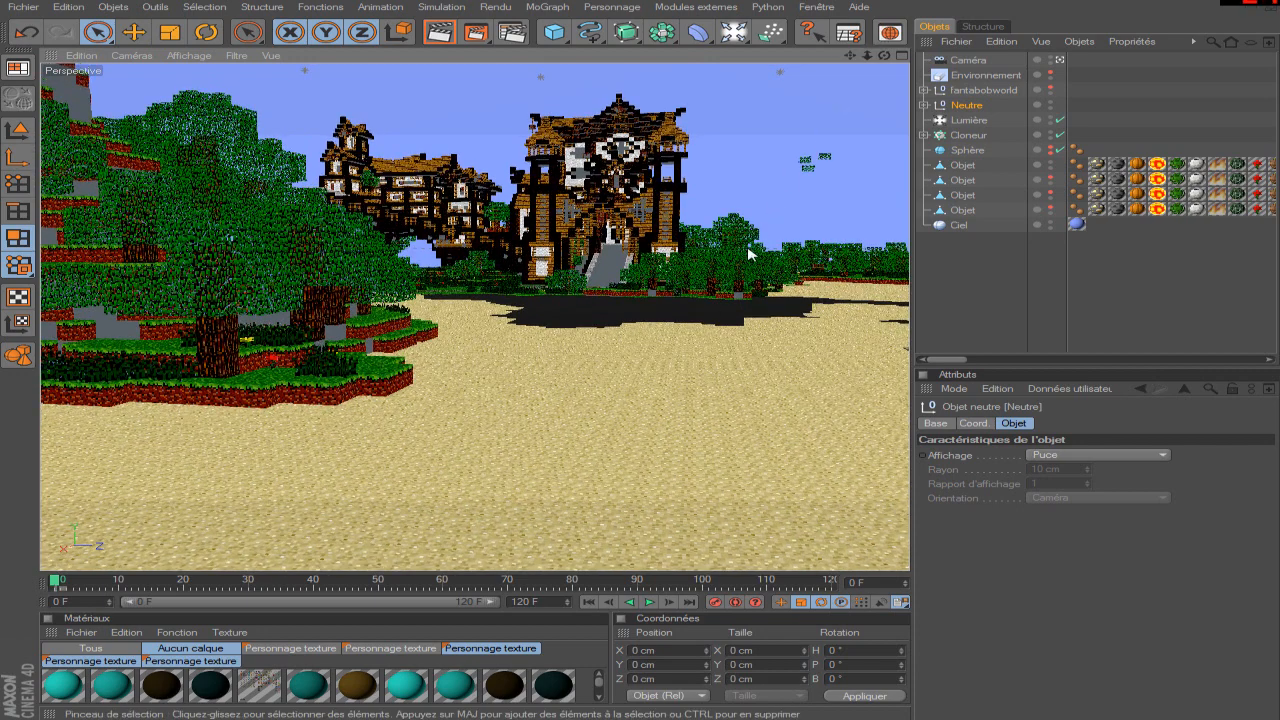
Enlarge the material list and reframe the characters in front of the castle at a further point of the timeline.
drag(650, 571, 669, 434)
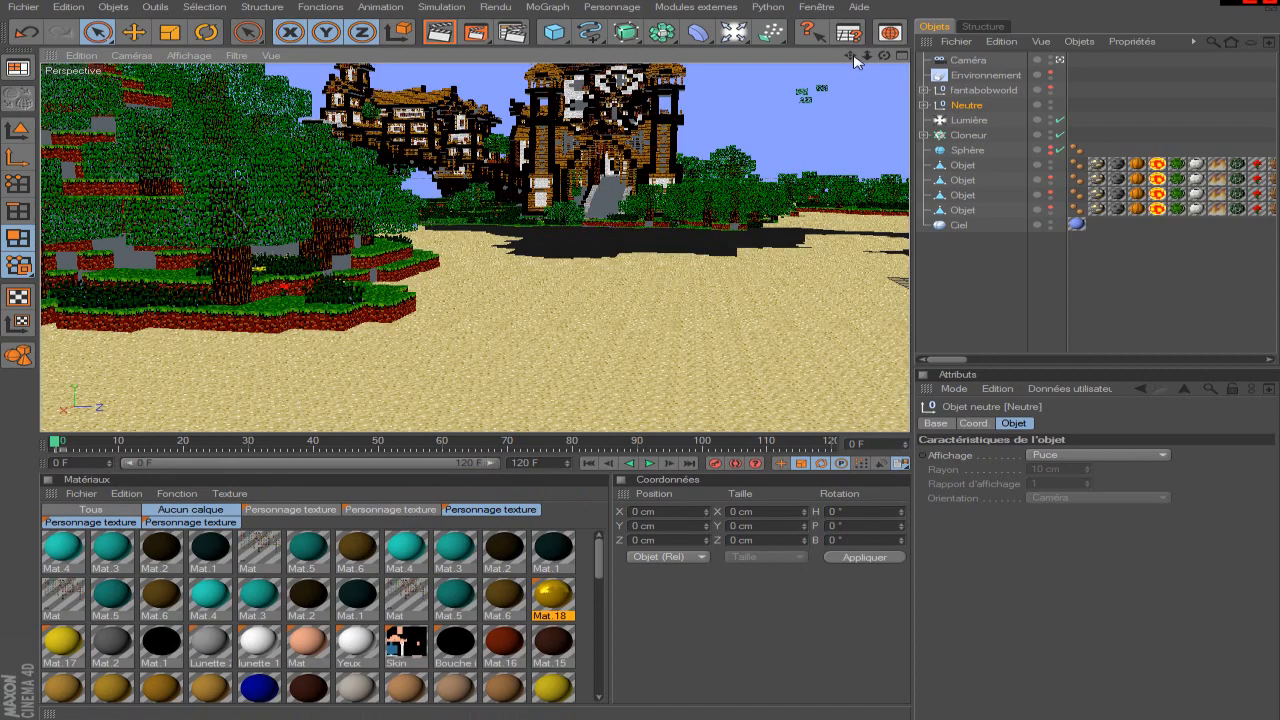
mouse_move(850, 55)
mouse_down()
mouse_move(850, 2)
mouse_move(850, 43)
mouse_up()
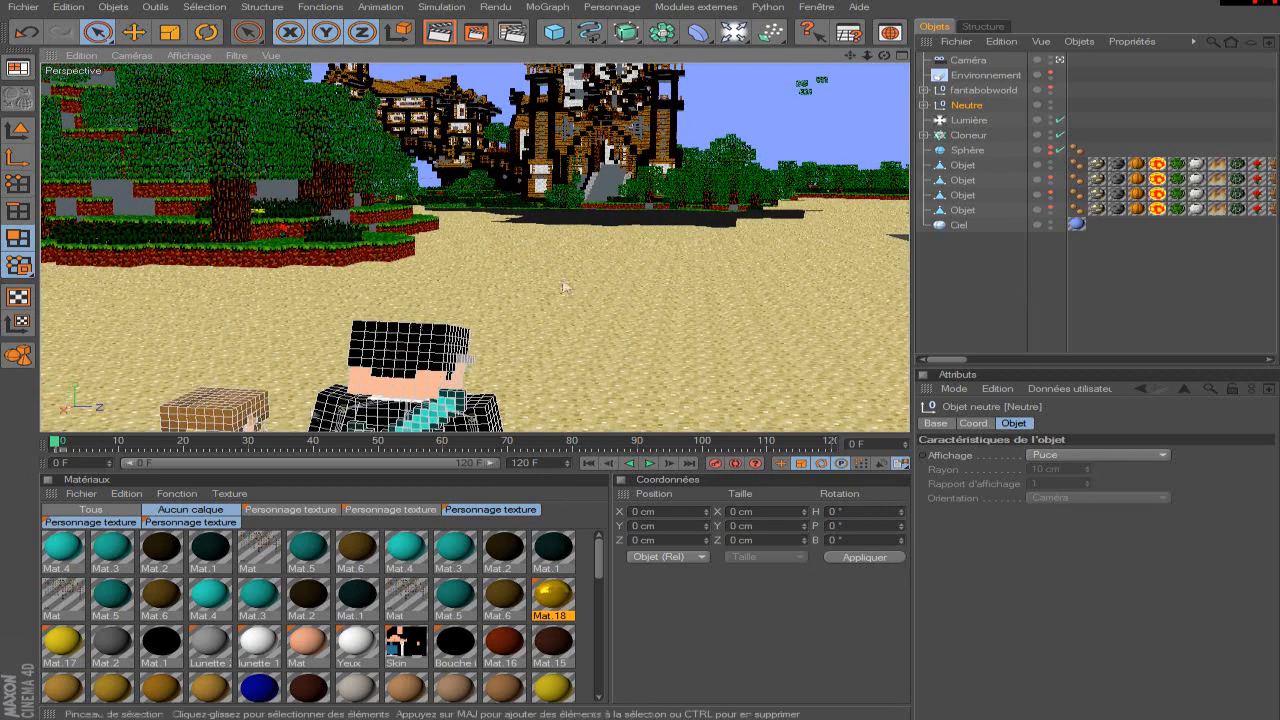
click(521, 443)
drag(850, 56, 883, 67)
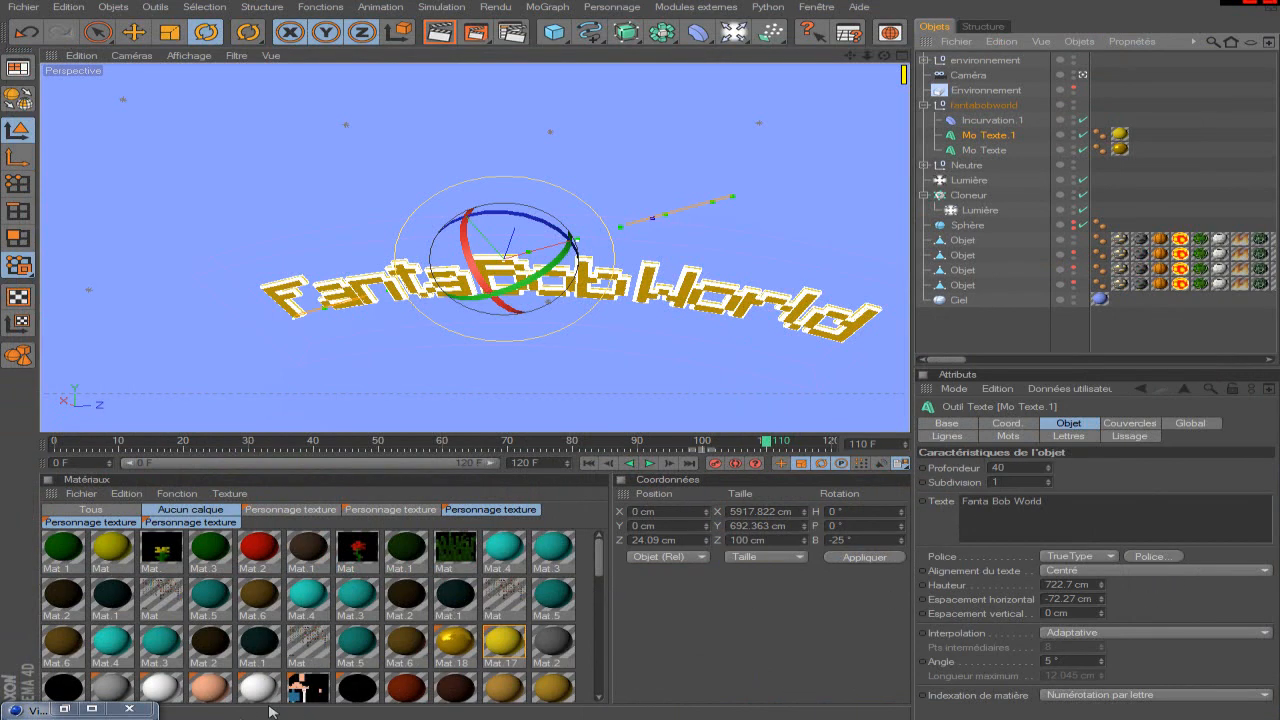
Compare the four test renders named flou et brouillard in the render history and return to the scene.
click(92, 710)
click(1050, 204)
click(1050, 220)
click(1048, 233)
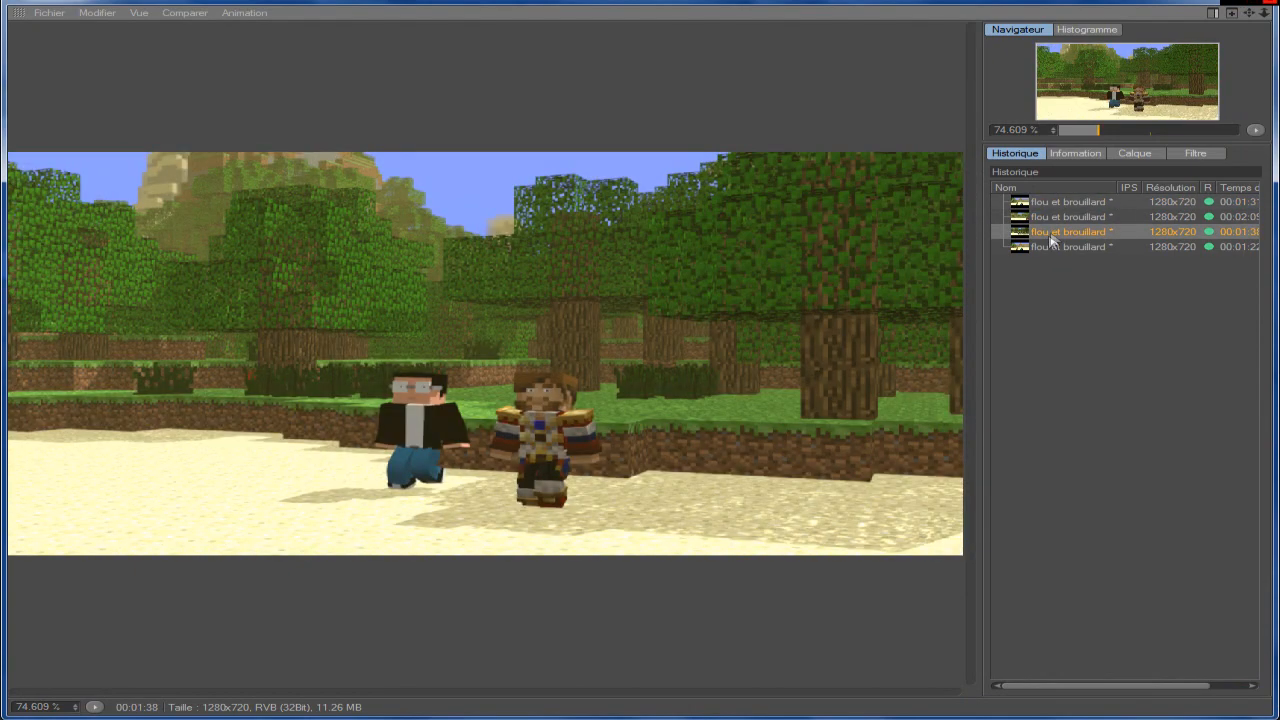
click(1057, 219)
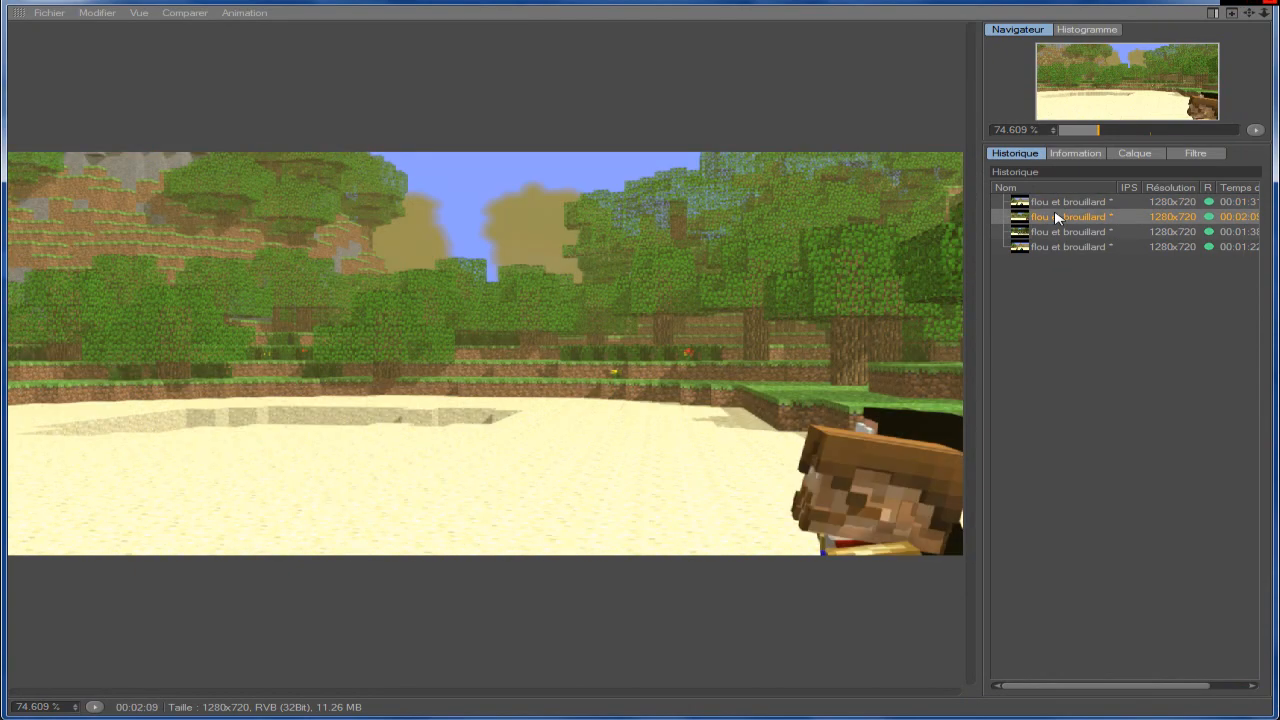
click(1067, 204)
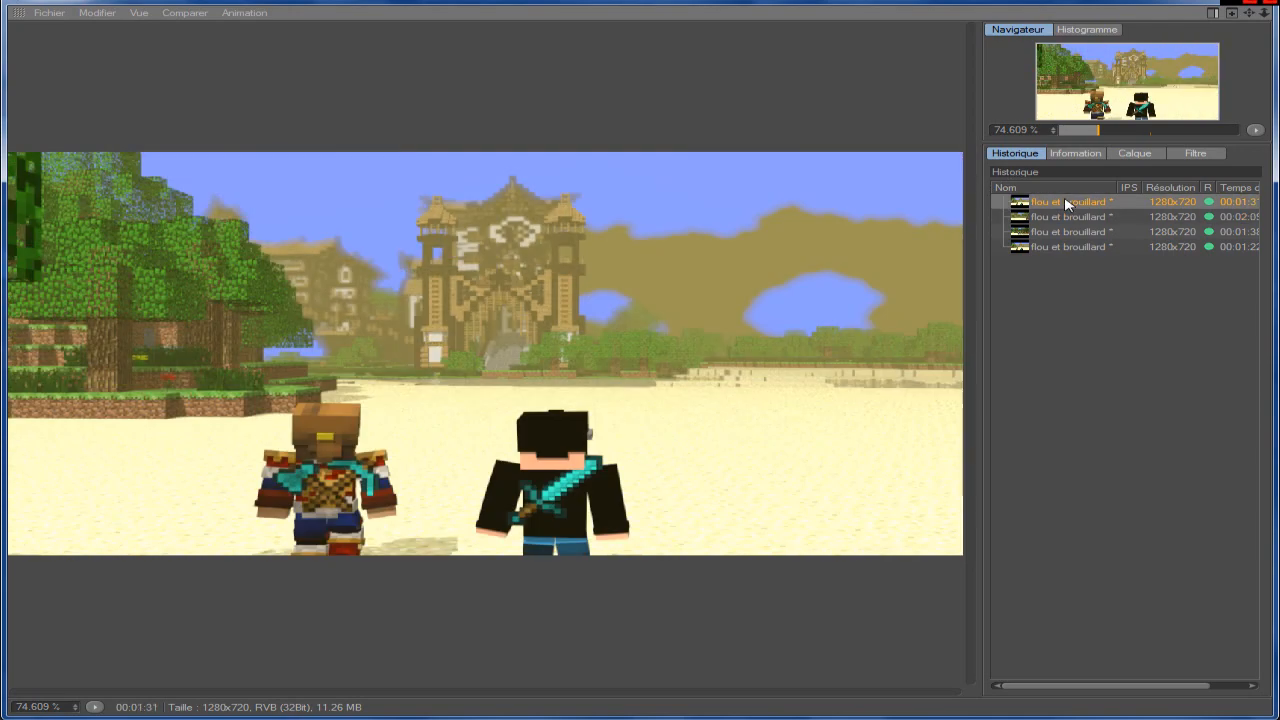
click(1067, 247)
click(1068, 204)
click(1067, 218)
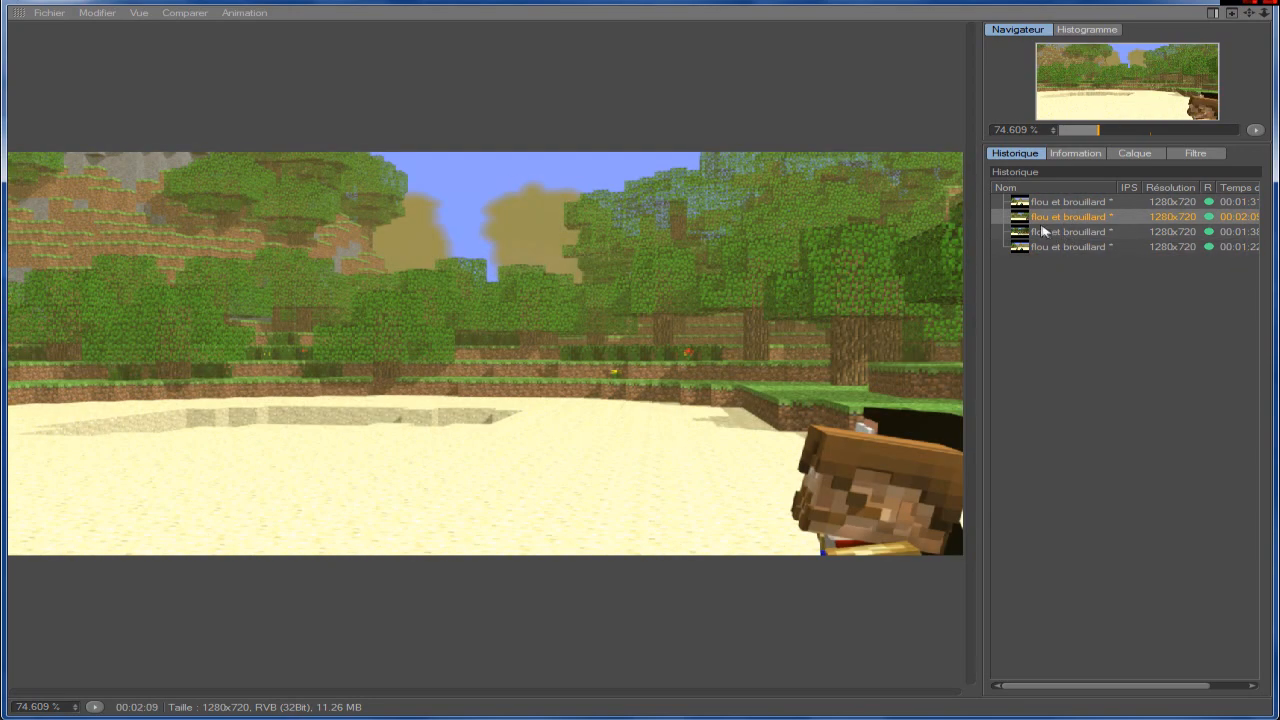
click(1057, 203)
click(1063, 232)
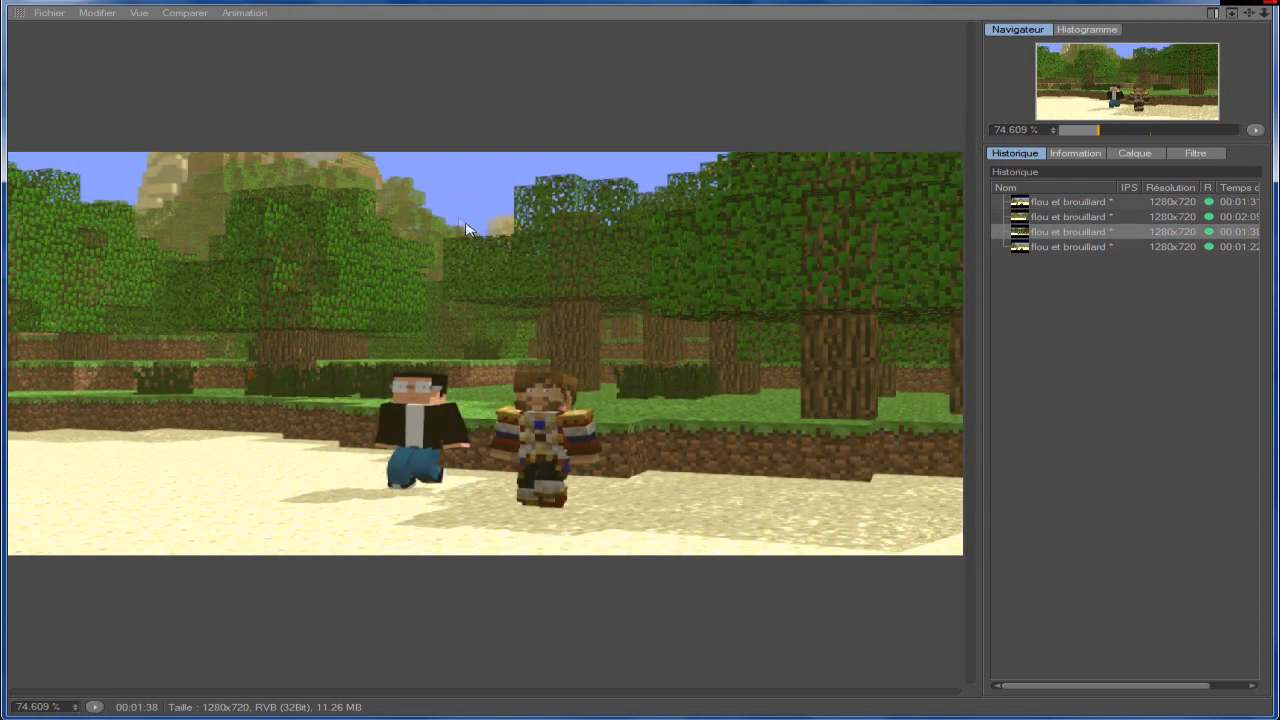
click(1180, 3)
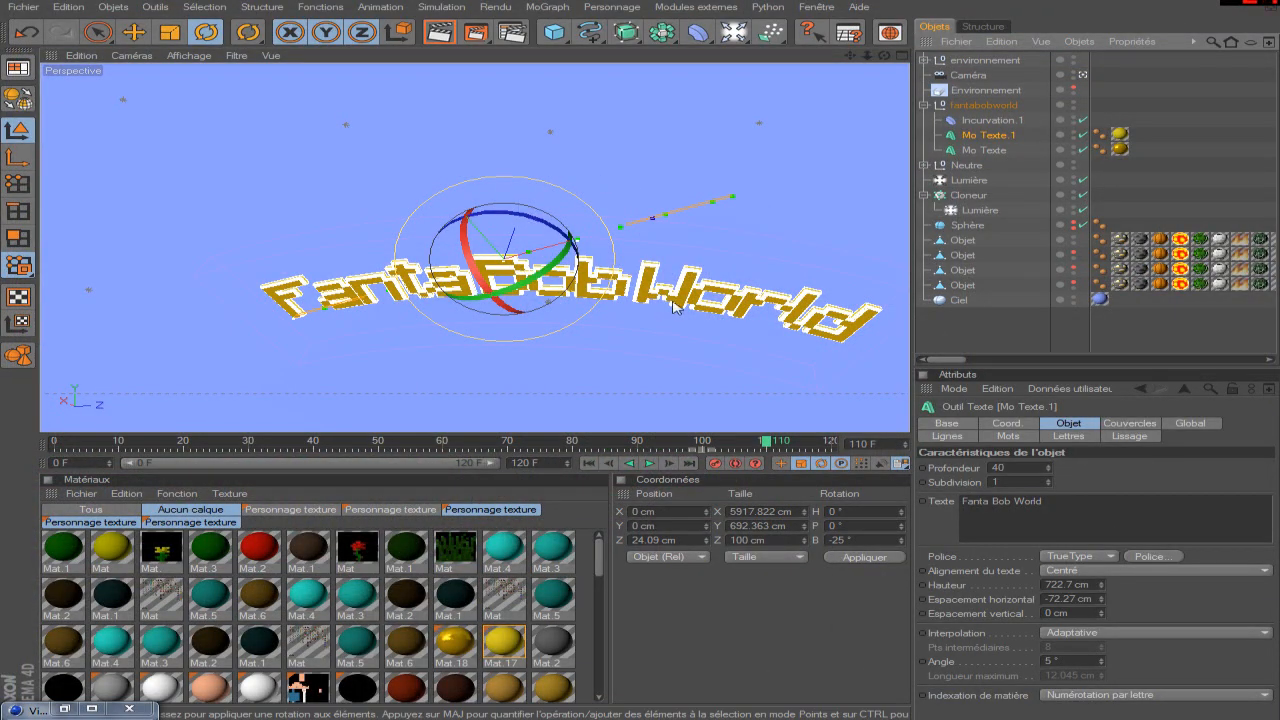
Change the text of both the Mo Texte.1 and Mo Texte objects to "Super Fanta Bob World".
ctrl+click(985, 150)
click(963, 502)
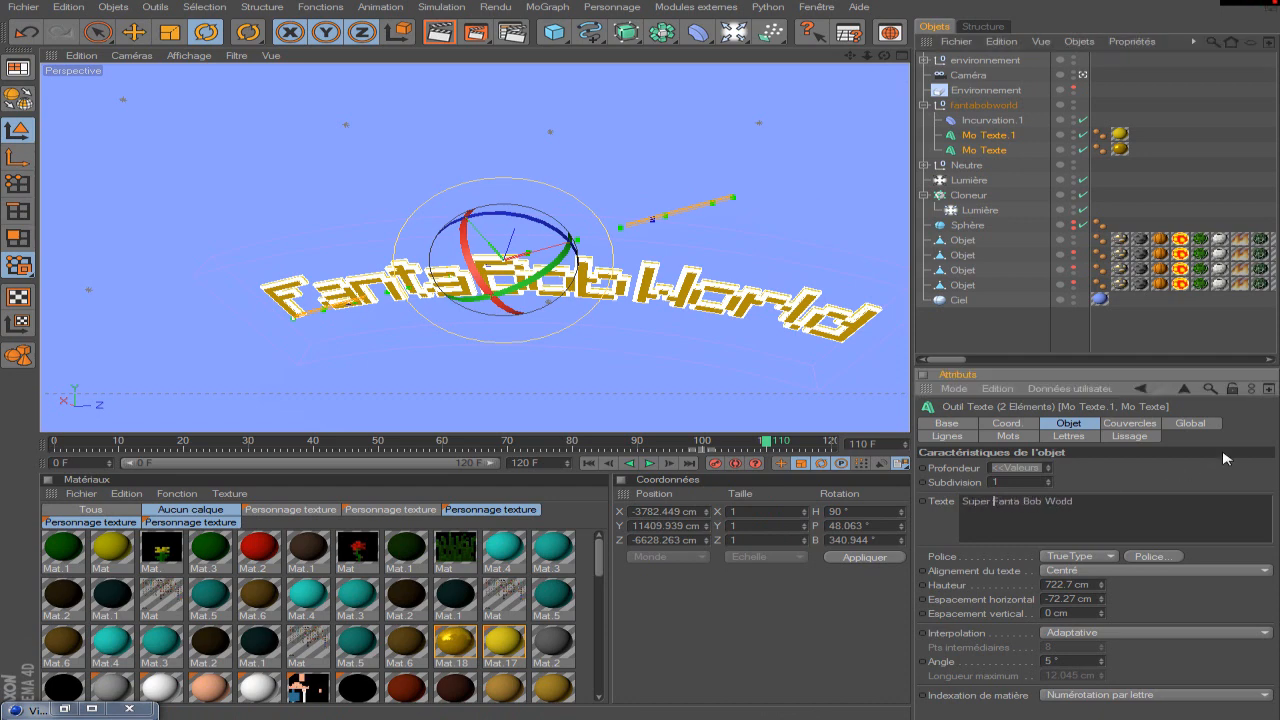
text(Super)
key(Return)
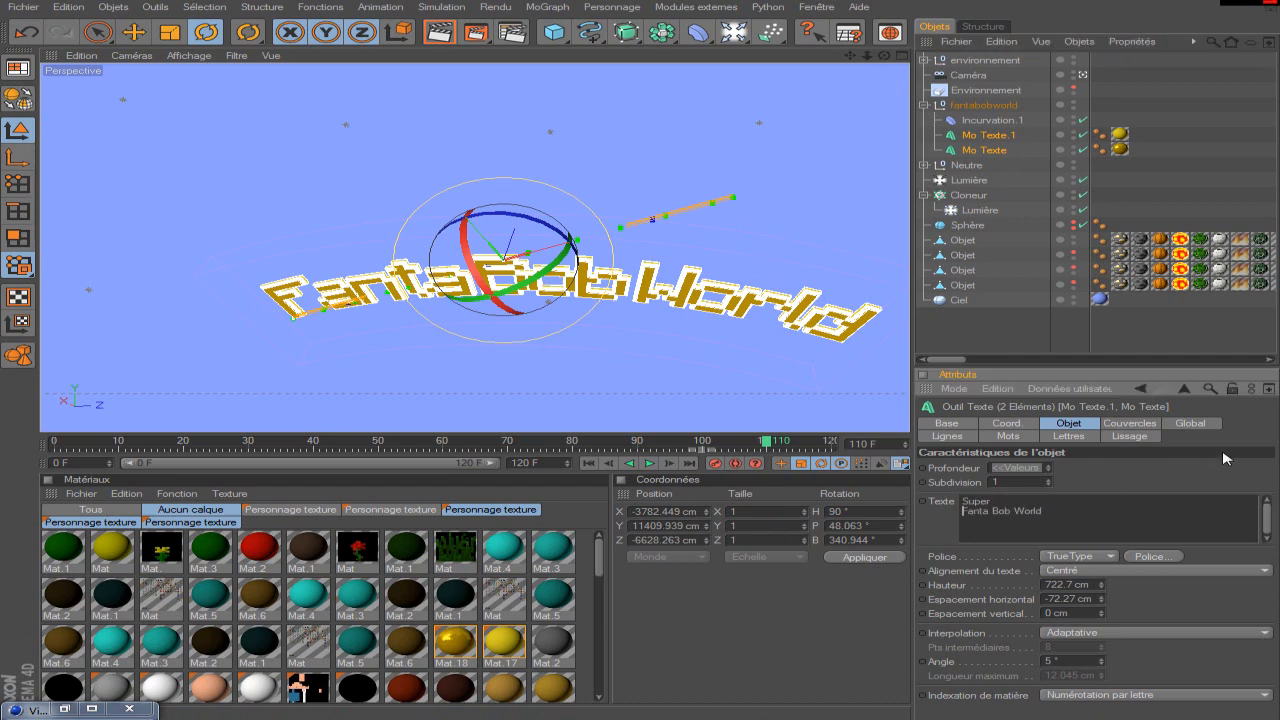
key(BackSpace)
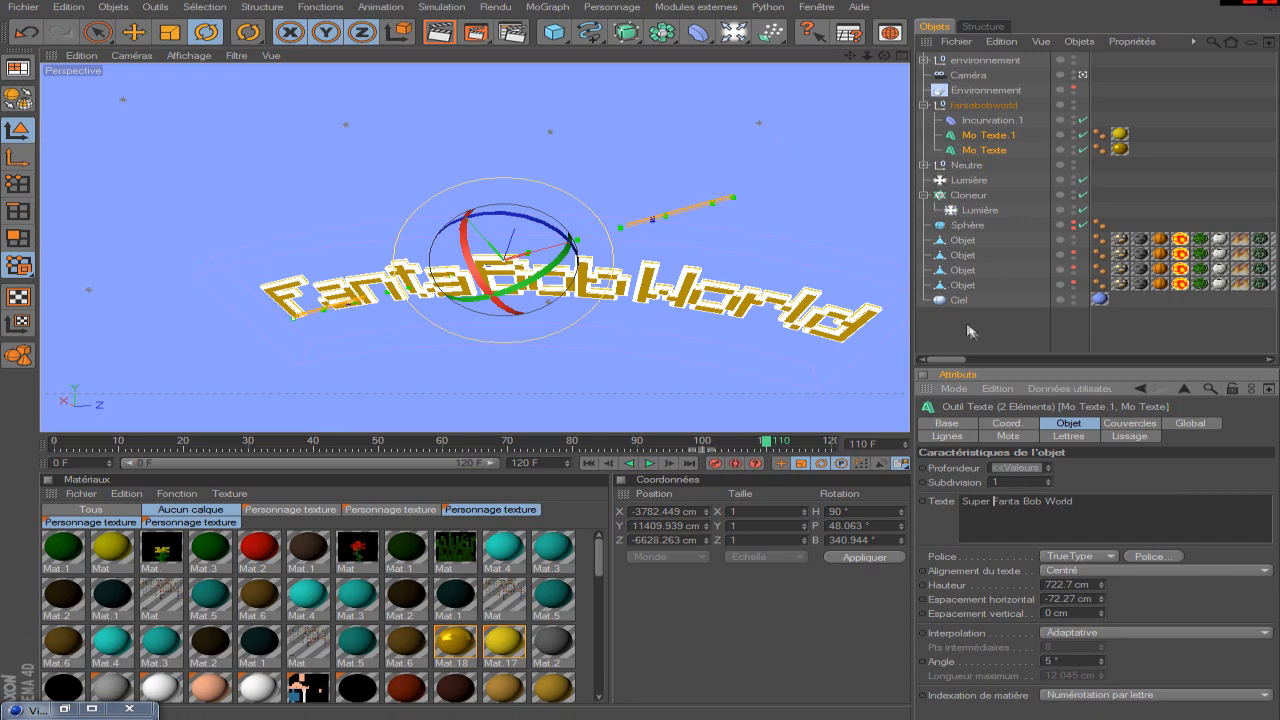
click(984, 348)
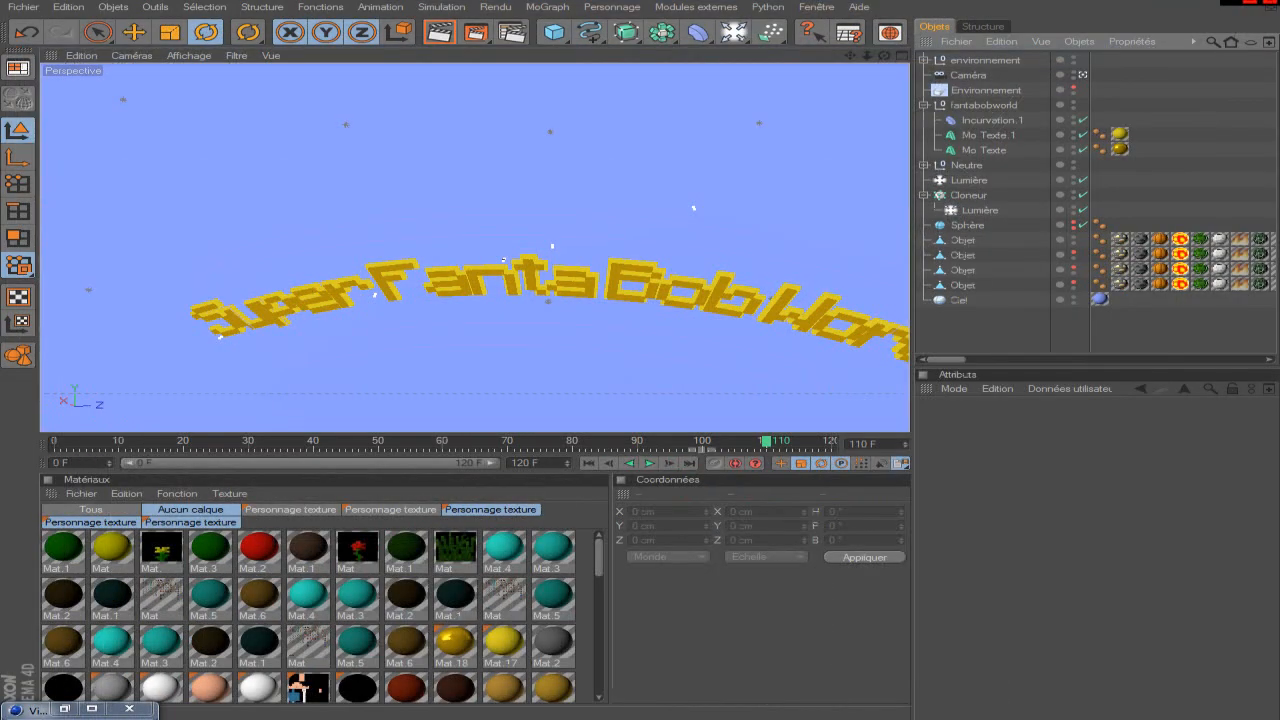
Centre the view on the Caméra object and frame the two characters from behind with the castle ahead.
alt+drag(815, 279, 860, 175)
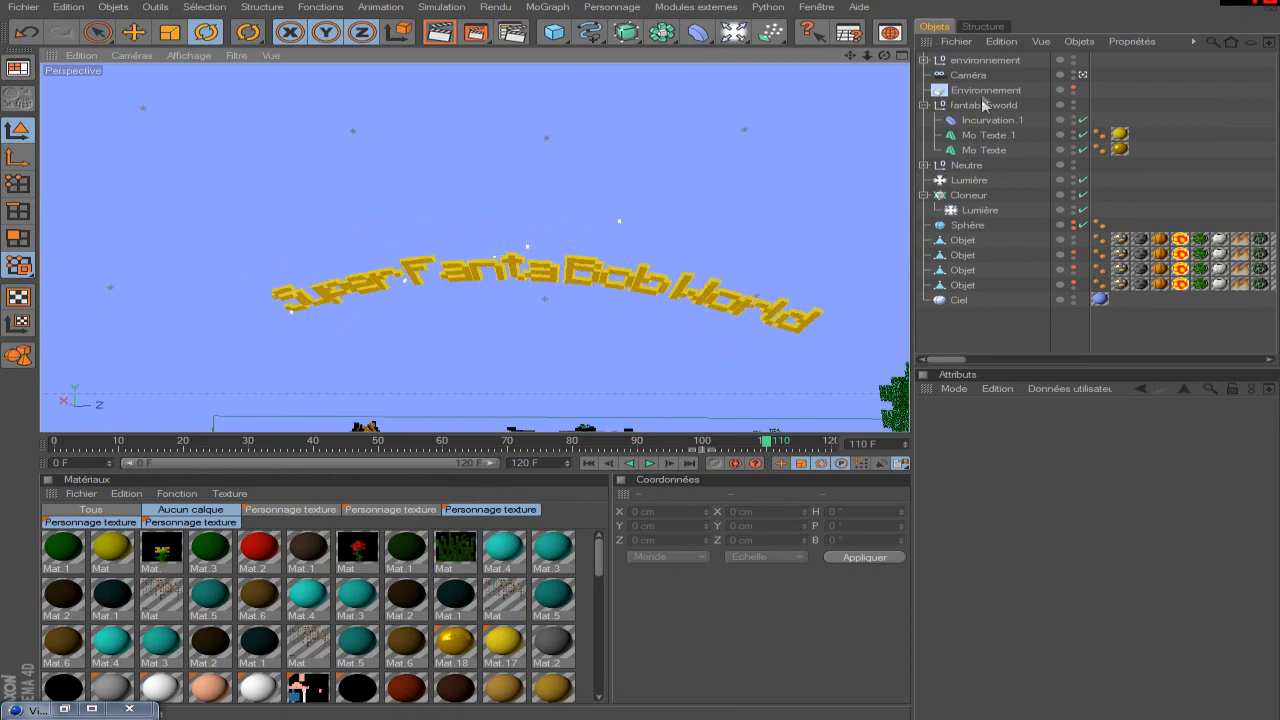
click(968, 75)
key(o)
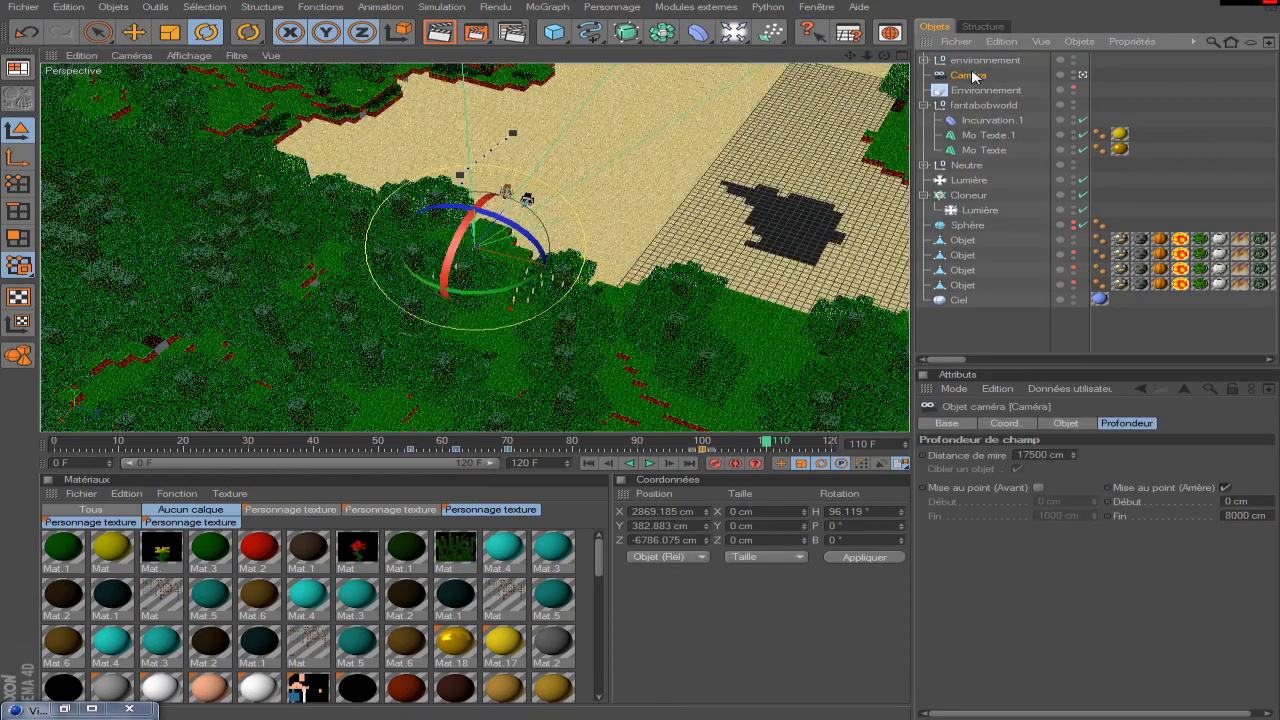
drag(877, 60, 544, 178)
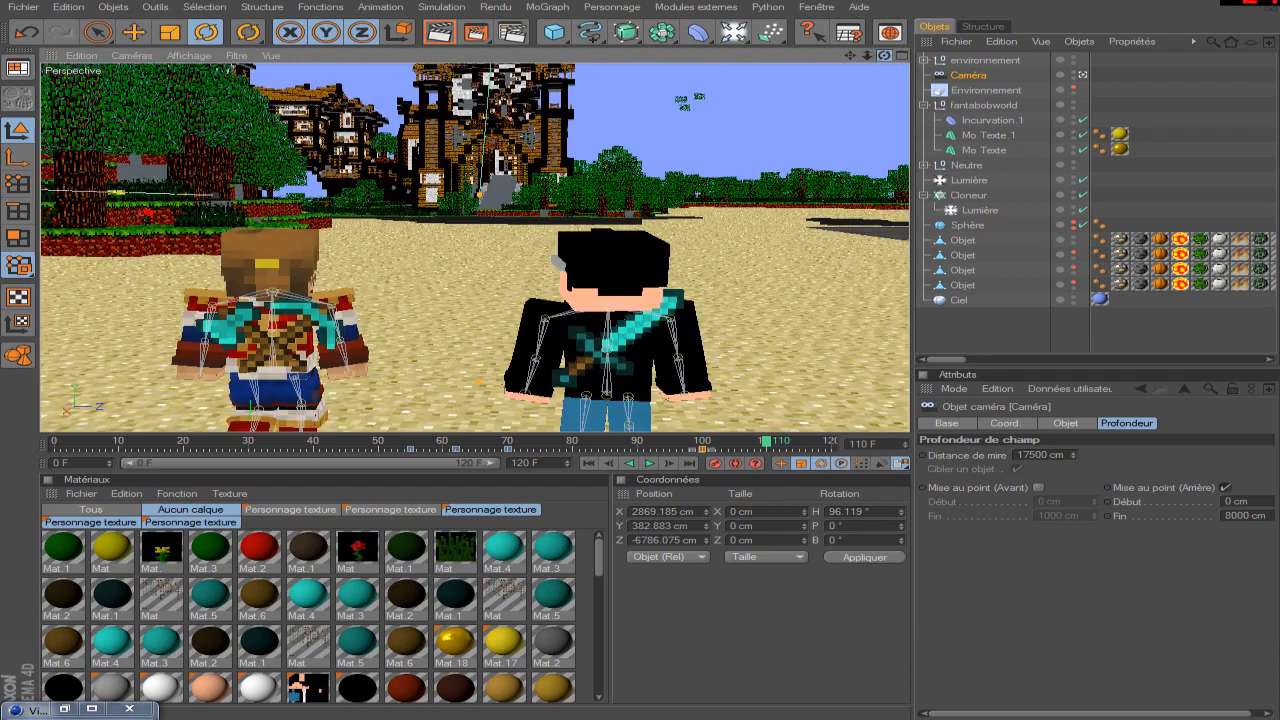
drag(884, 55, 845, 105)
scroll(845, 105, down, 3)
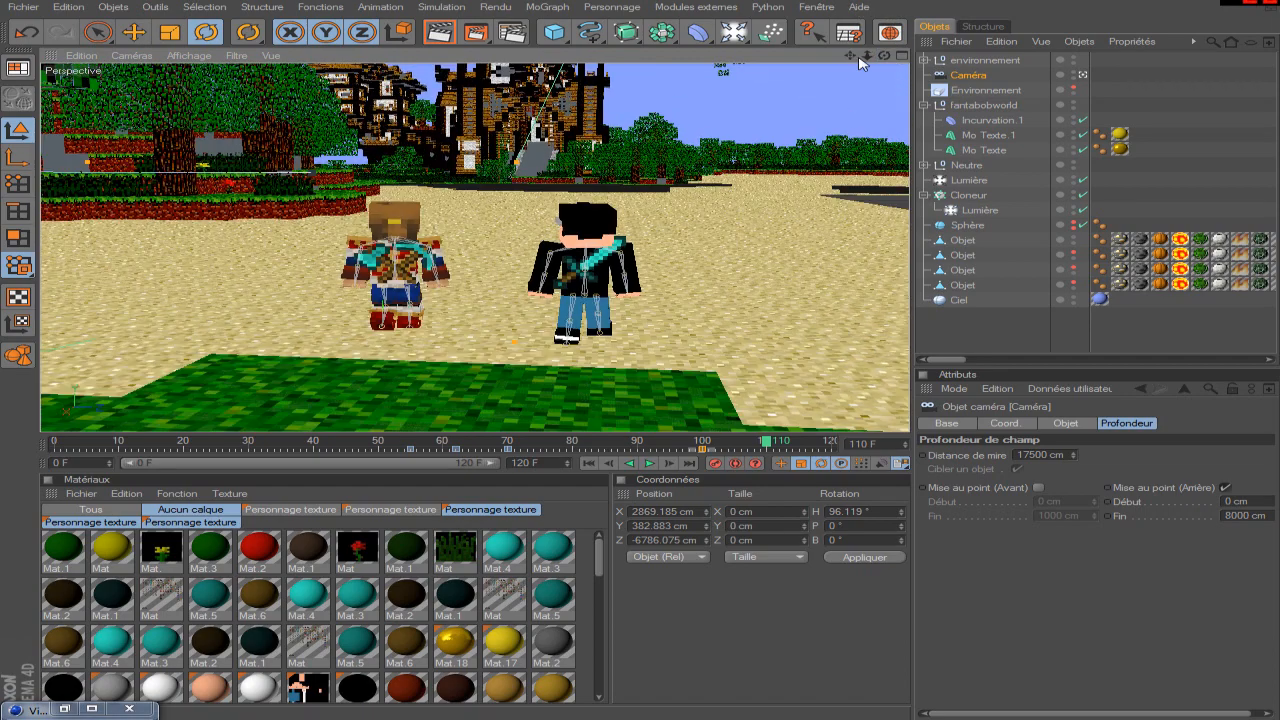
drag(850, 55, 857, 107)
click(983, 350)
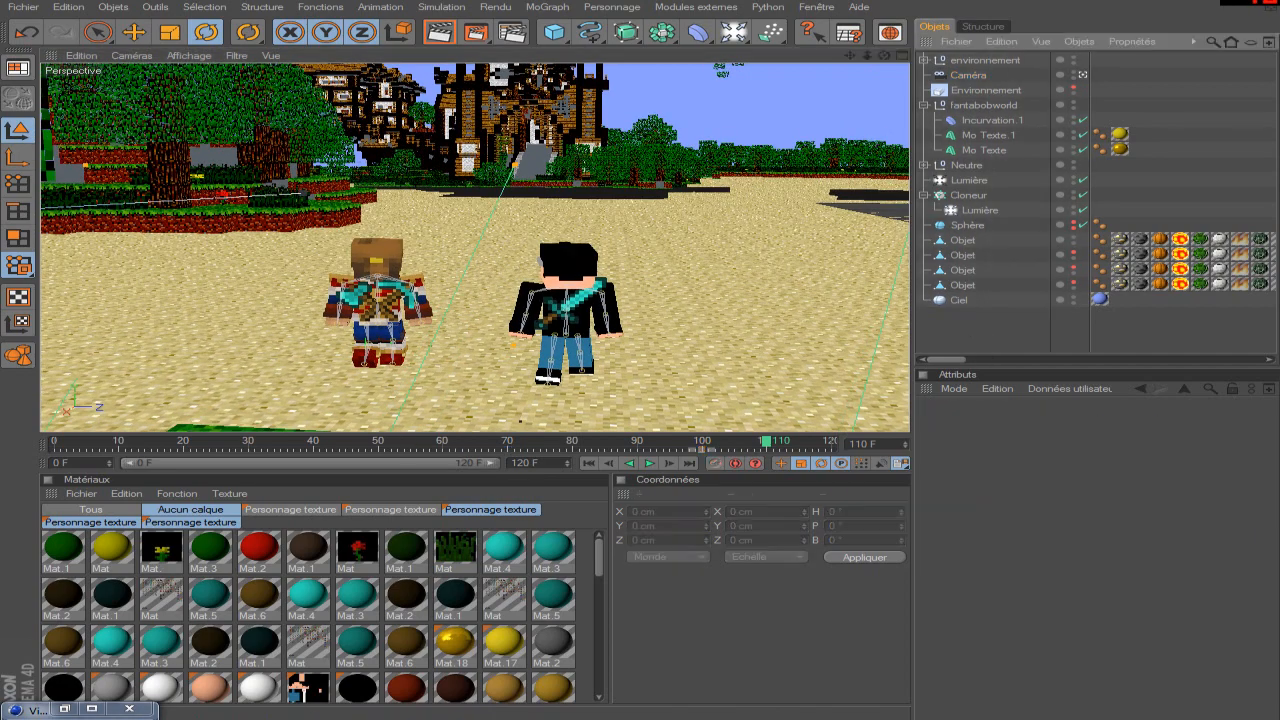
Refocus on the Caméra object and reframe both characters full-length on the sand below the castle.
drag(855, 63, 860, 100)
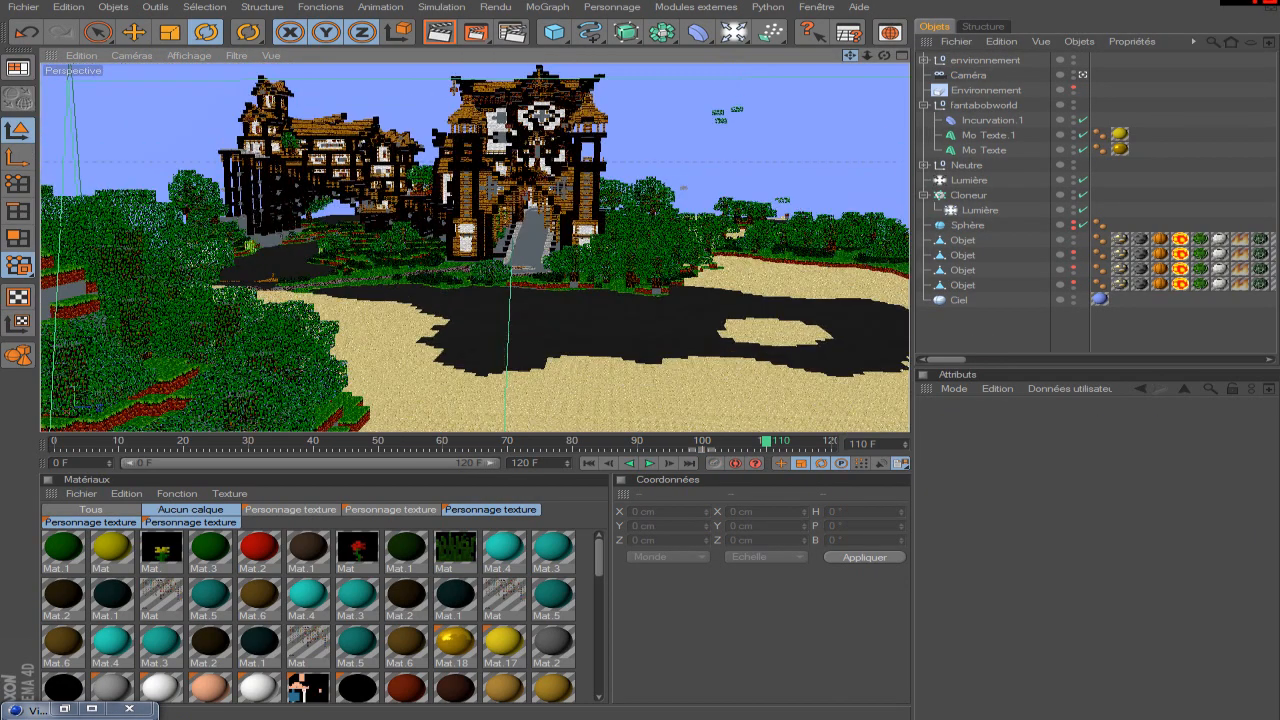
mouse_move(850, 56)
mouse_down()
mouse_move(851, 76)
mouse_move(849, 16)
mouse_move(849, 56)
mouse_up()
click(967, 76)
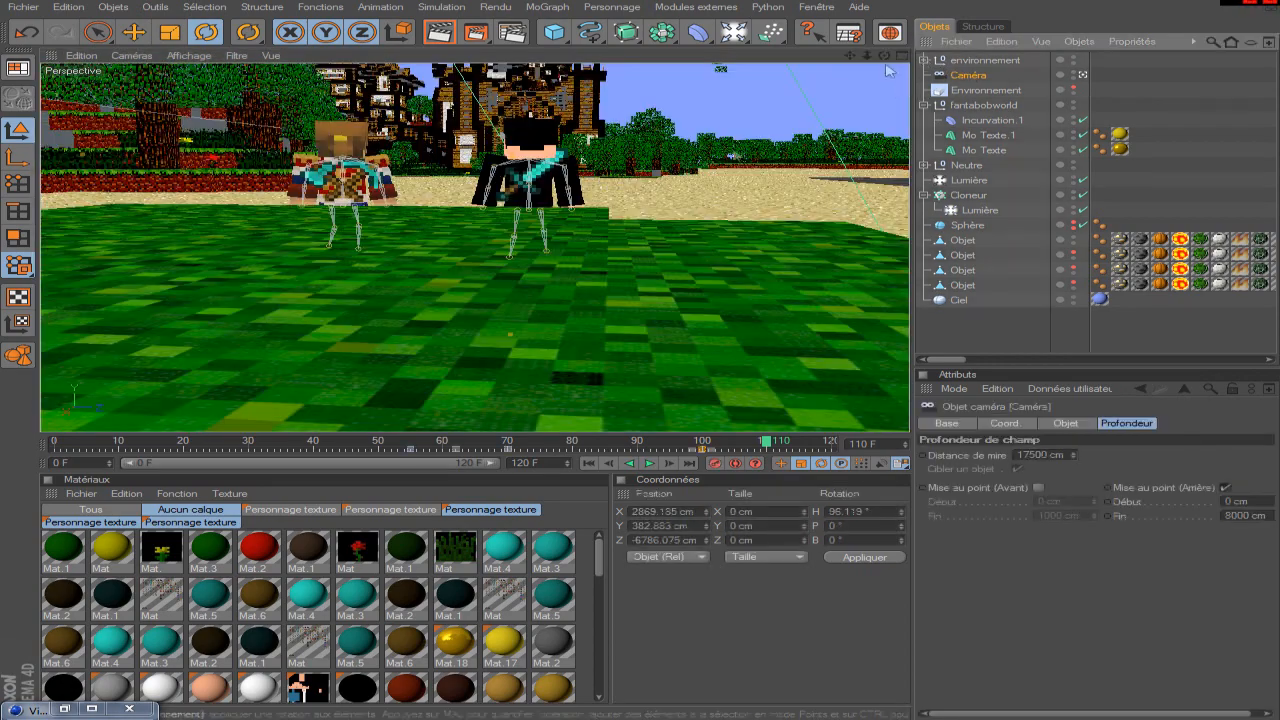
key(s)
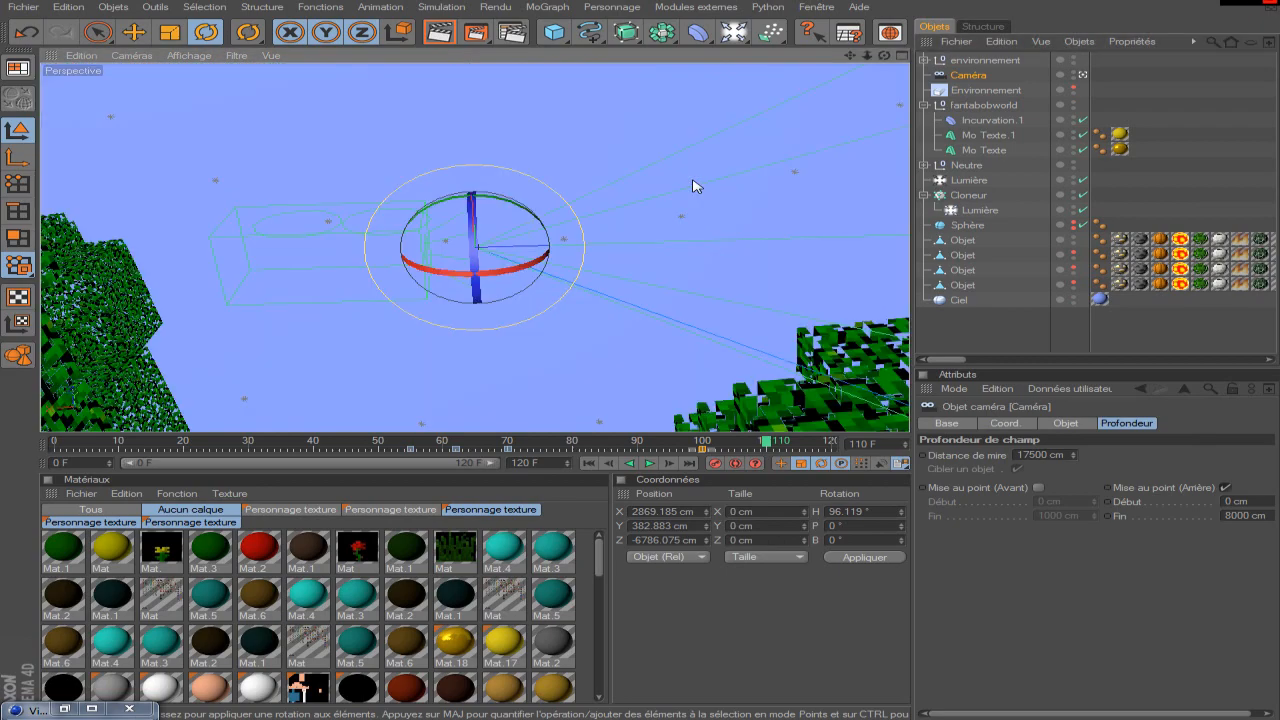
mouse_move(884, 56)
mouse_down()
mouse_move(905, 75)
mouse_move(884, 62)
mouse_move(876, 104)
mouse_move(864, 66)
mouse_move(878, 36)
mouse_up()
Collapse the fantabobworld group and rotate the title at frame 112 to H 90.843°, P 13.714°, B 0.999°.
click(924, 105)
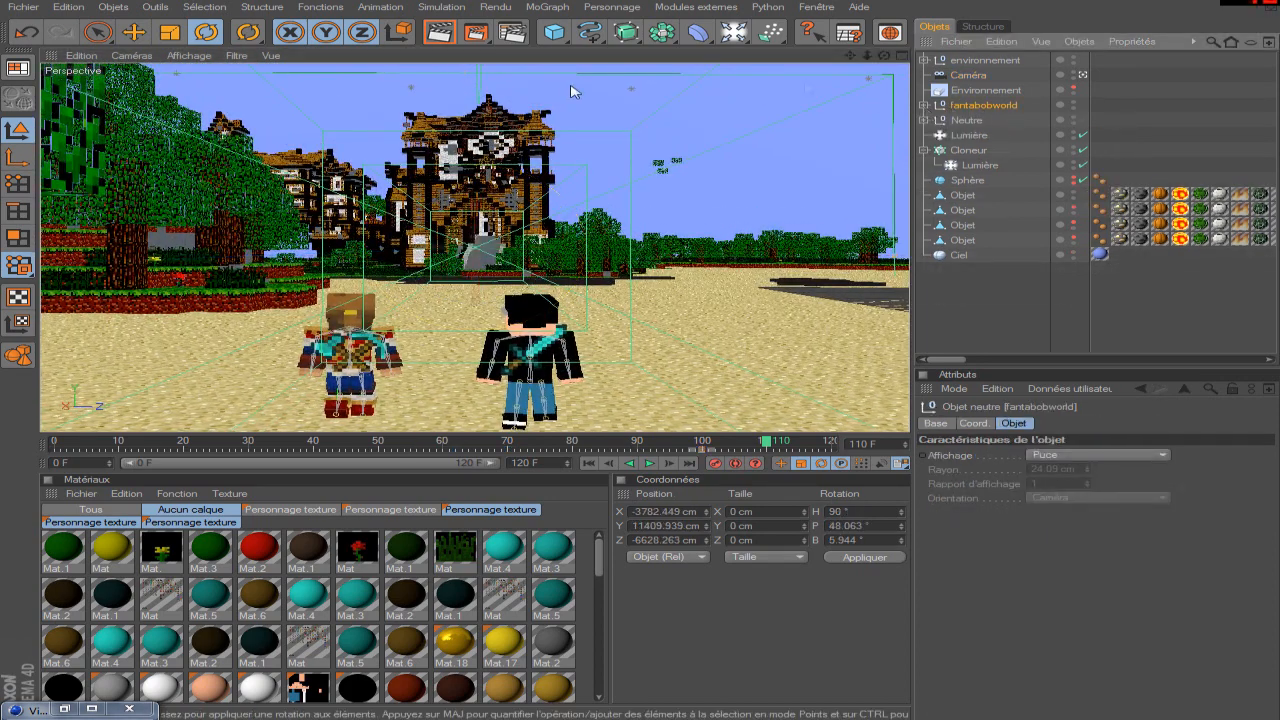
click(694, 445)
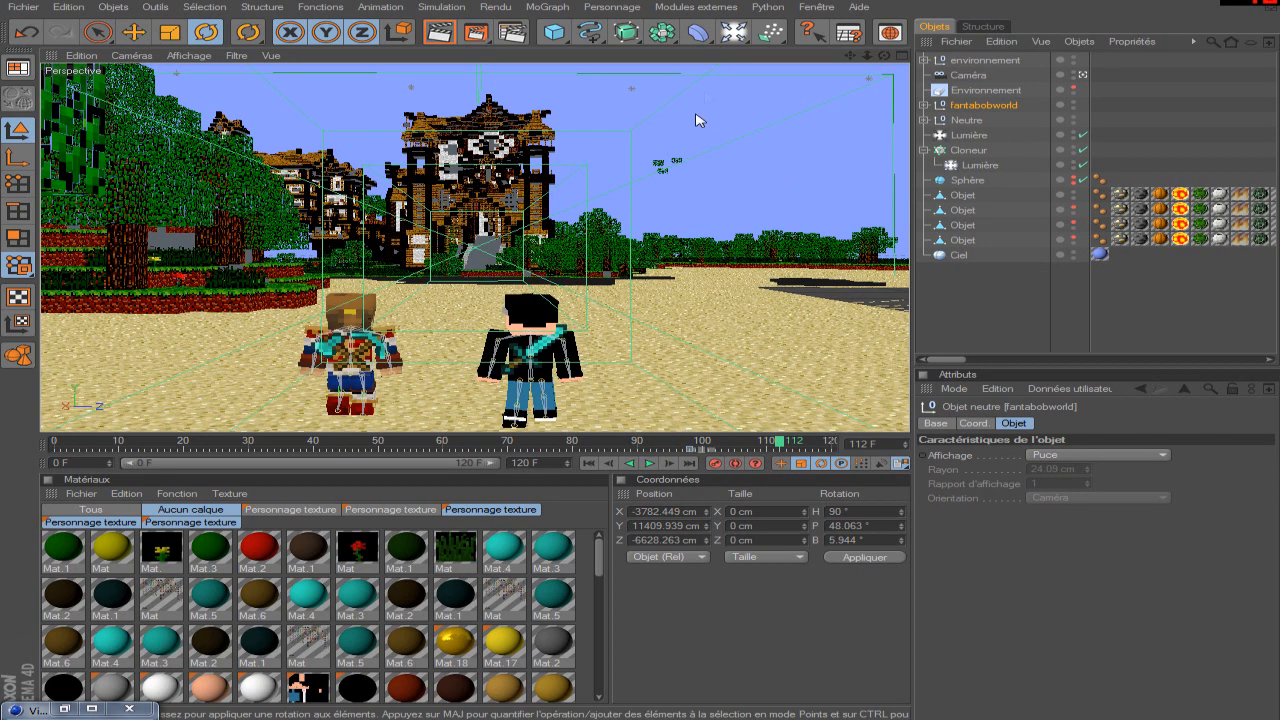
drag(850, 55, 706, 138)
scroll(700, 145, down, 2)
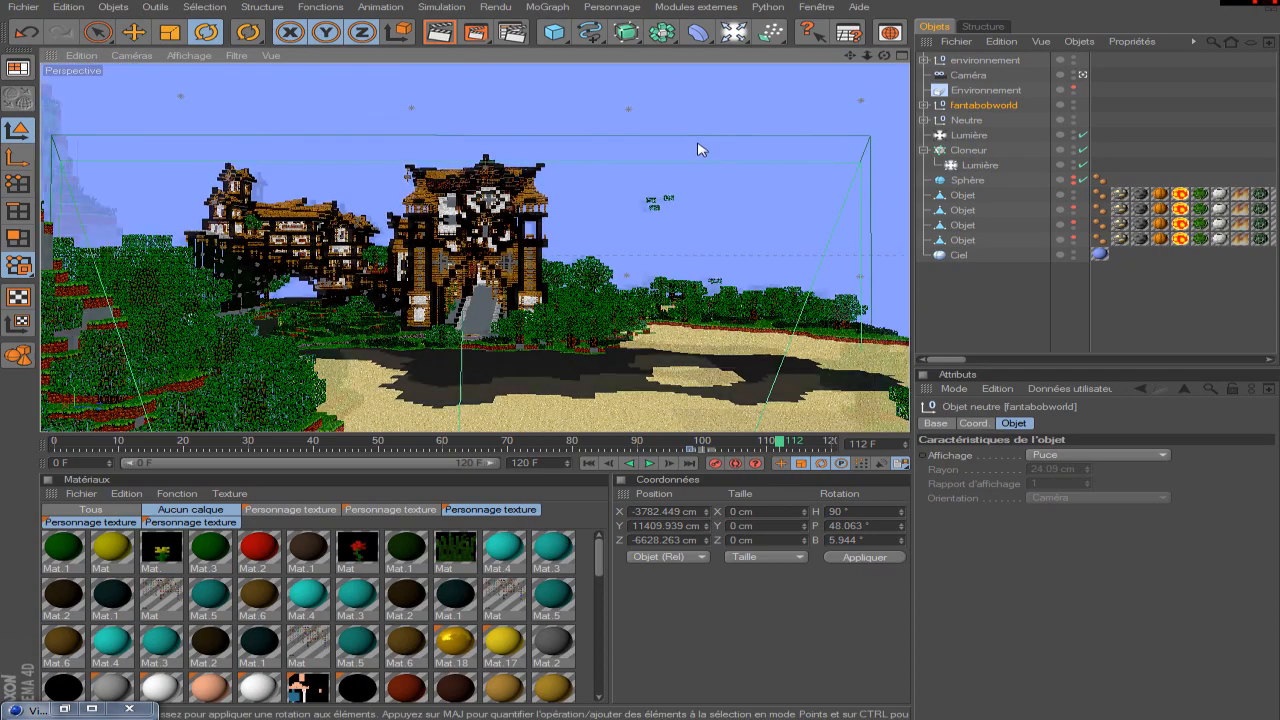
scroll(700, 147, down, 5)
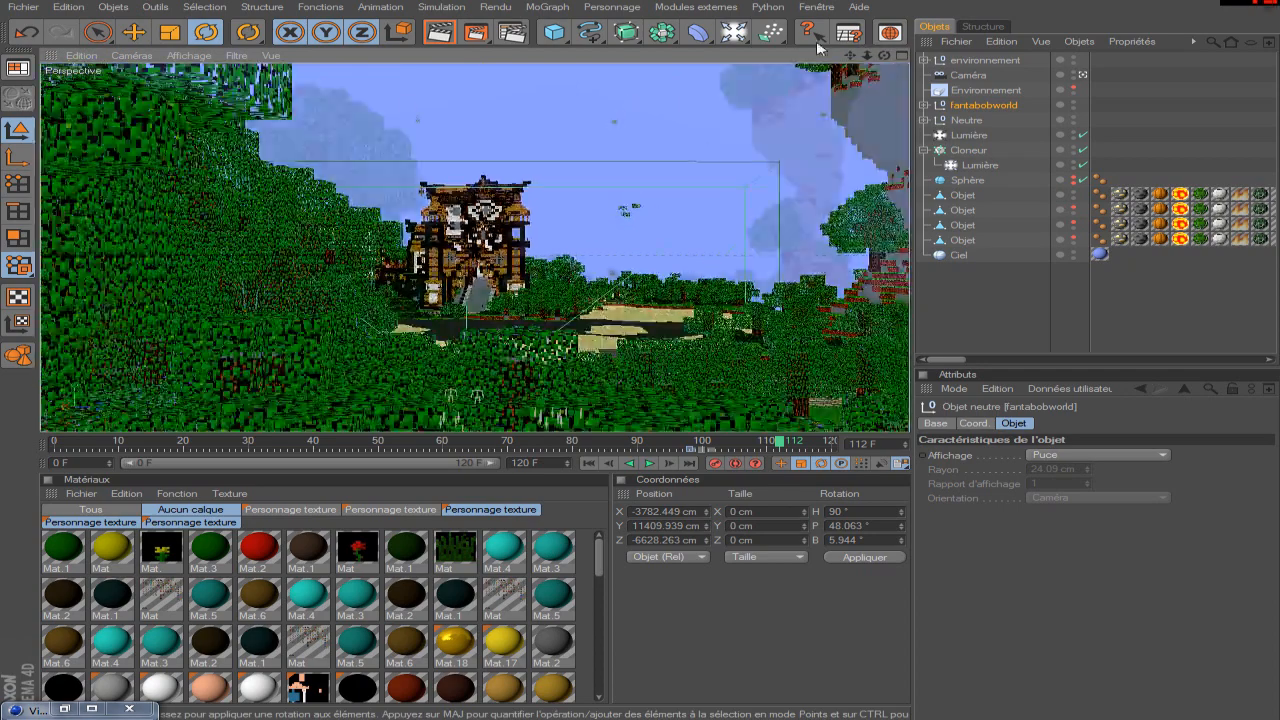
drag(850, 56, 862, 252)
drag(530, 168, 500, 170)
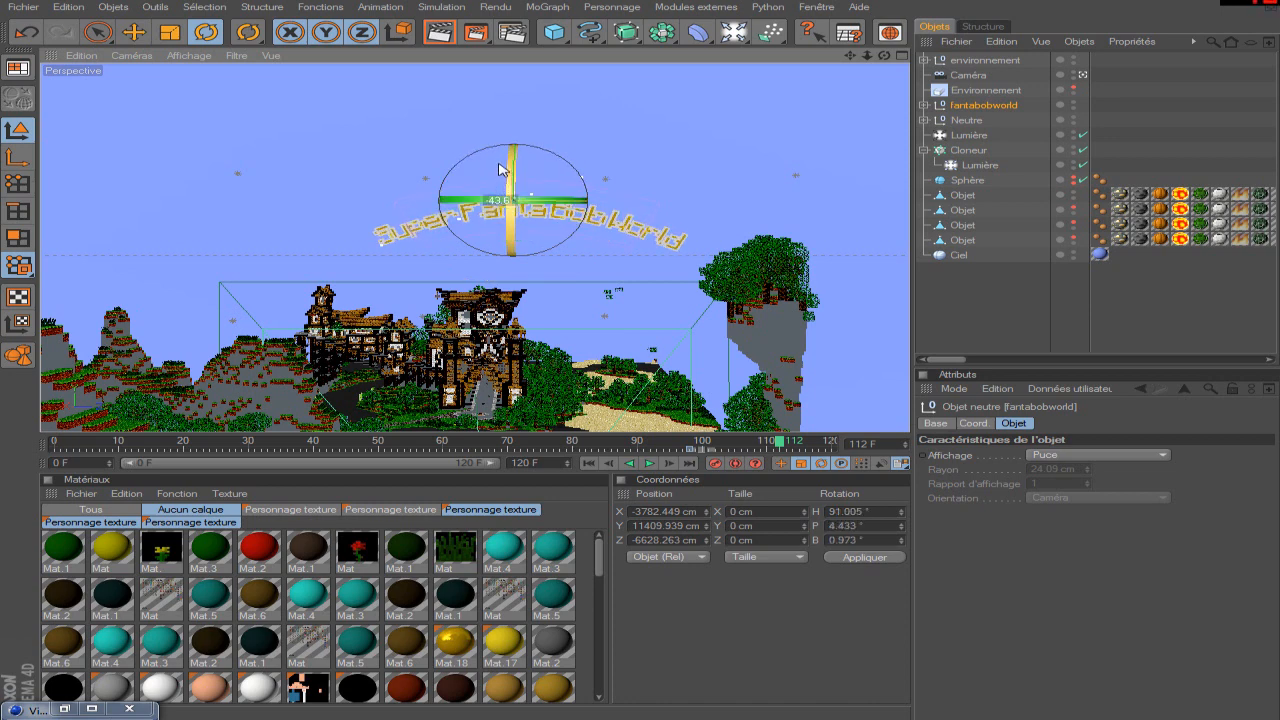
drag(507, 176, 505, 168)
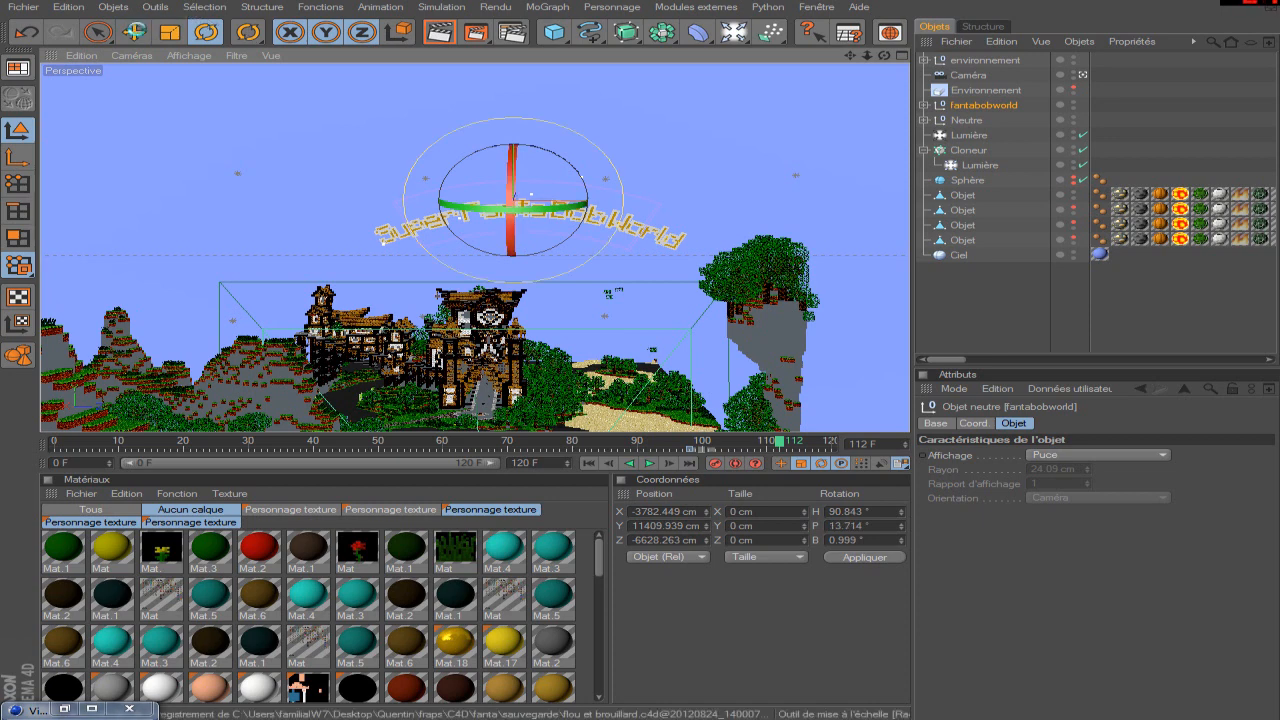
Move the fantabobworld title down in front of the castle to X -5408.327, Y 4666.868, Z -7973.943 cm at frame 112.
click(130, 33)
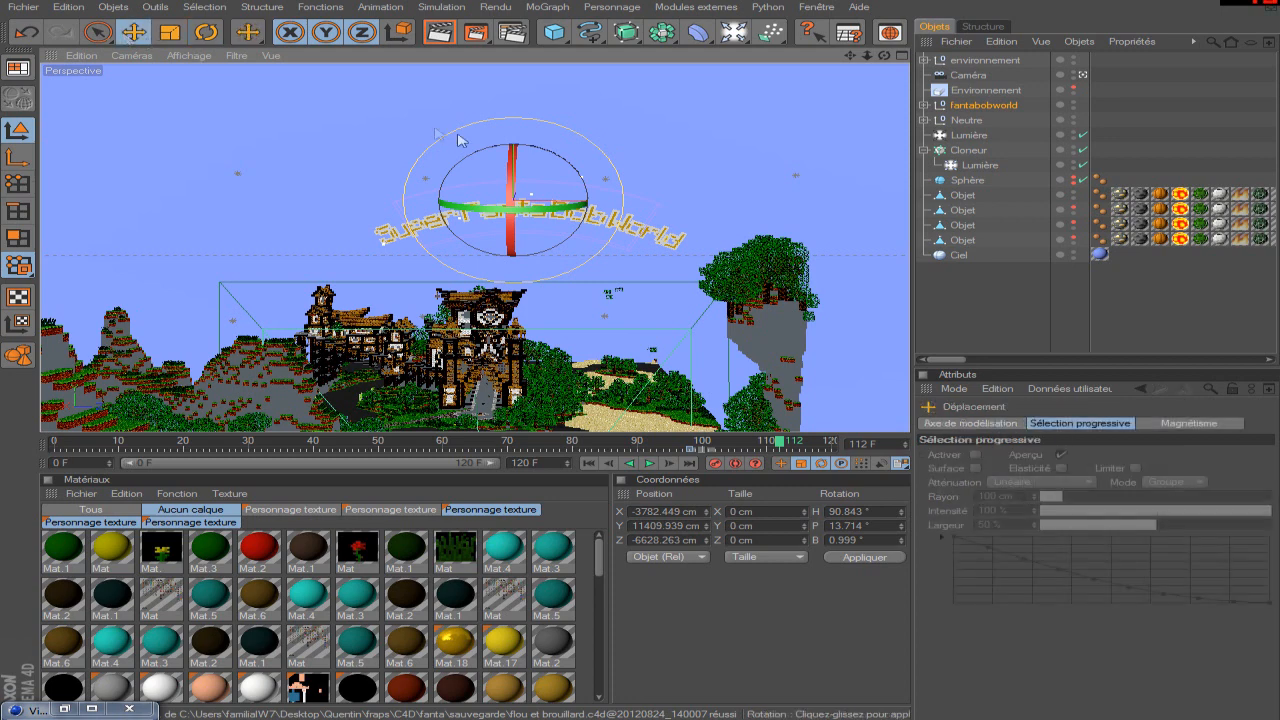
drag(514, 162, 513, 337)
drag(620, 376, 471, 286)
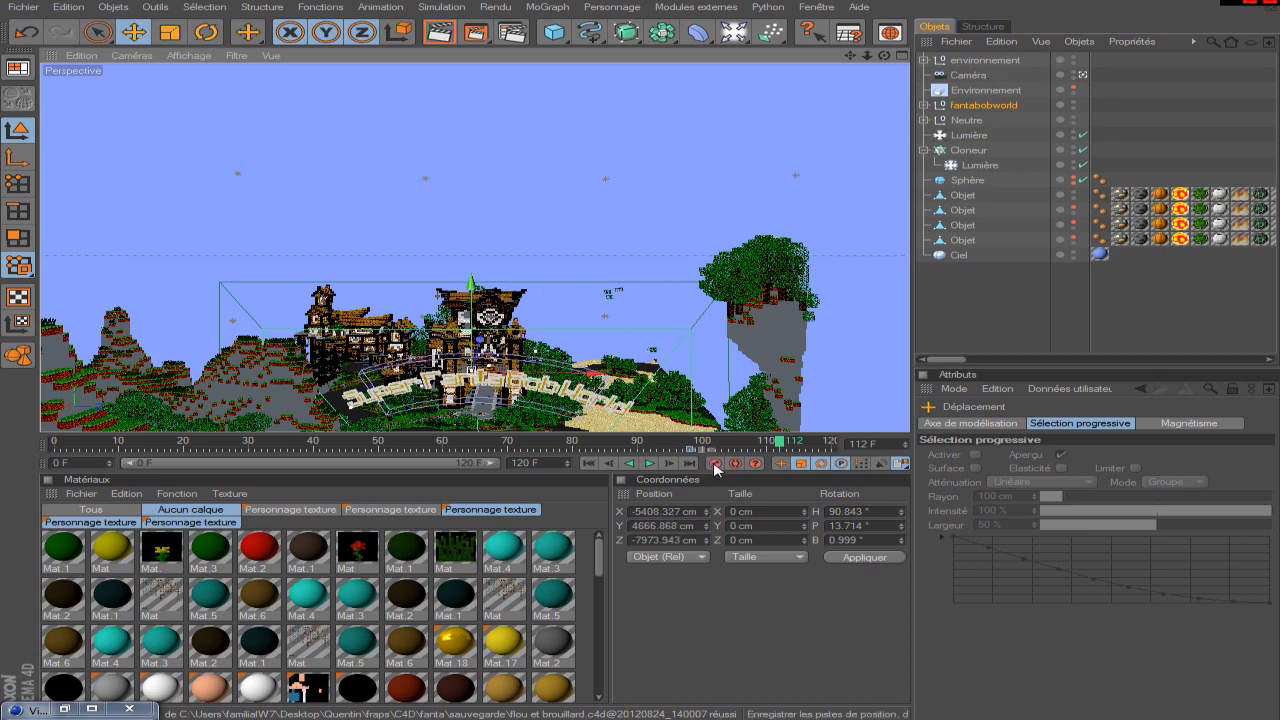
At frame 98, rotate the fantabobworld title to H 93.463°, P 15.367°, B 1.851° and record its rotation.
drag(775, 443, 690, 456)
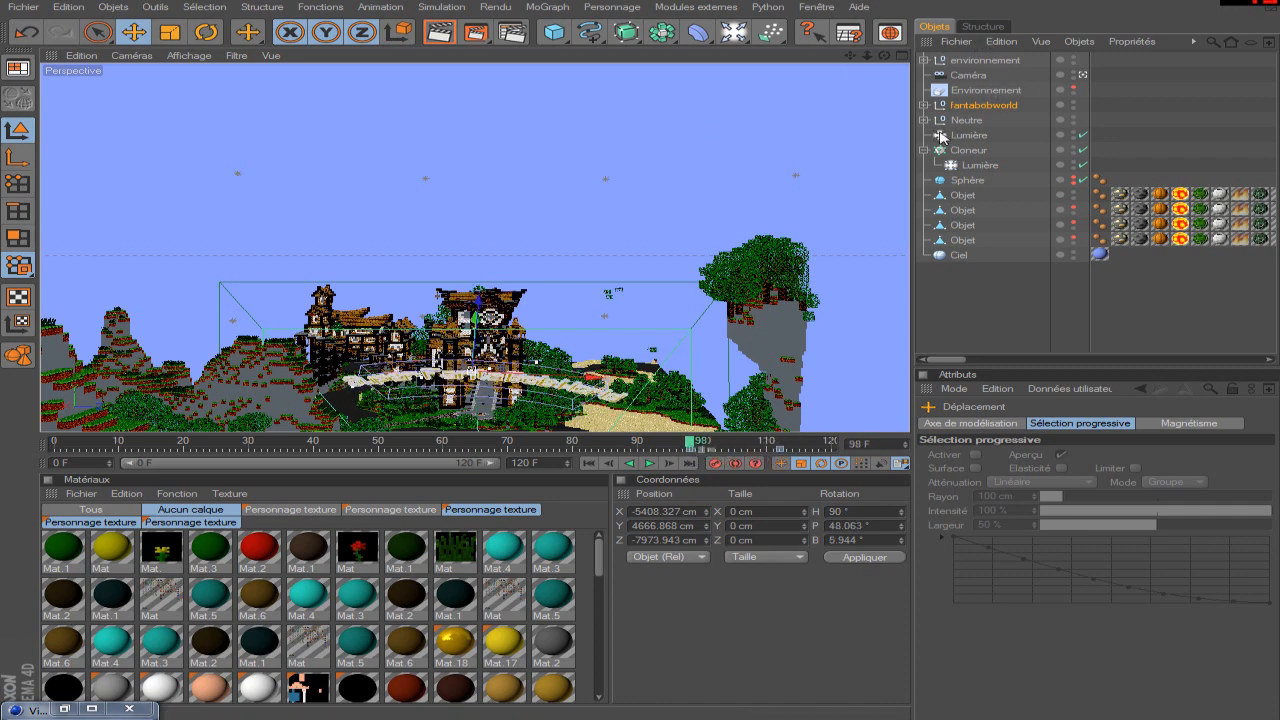
click(980, 107)
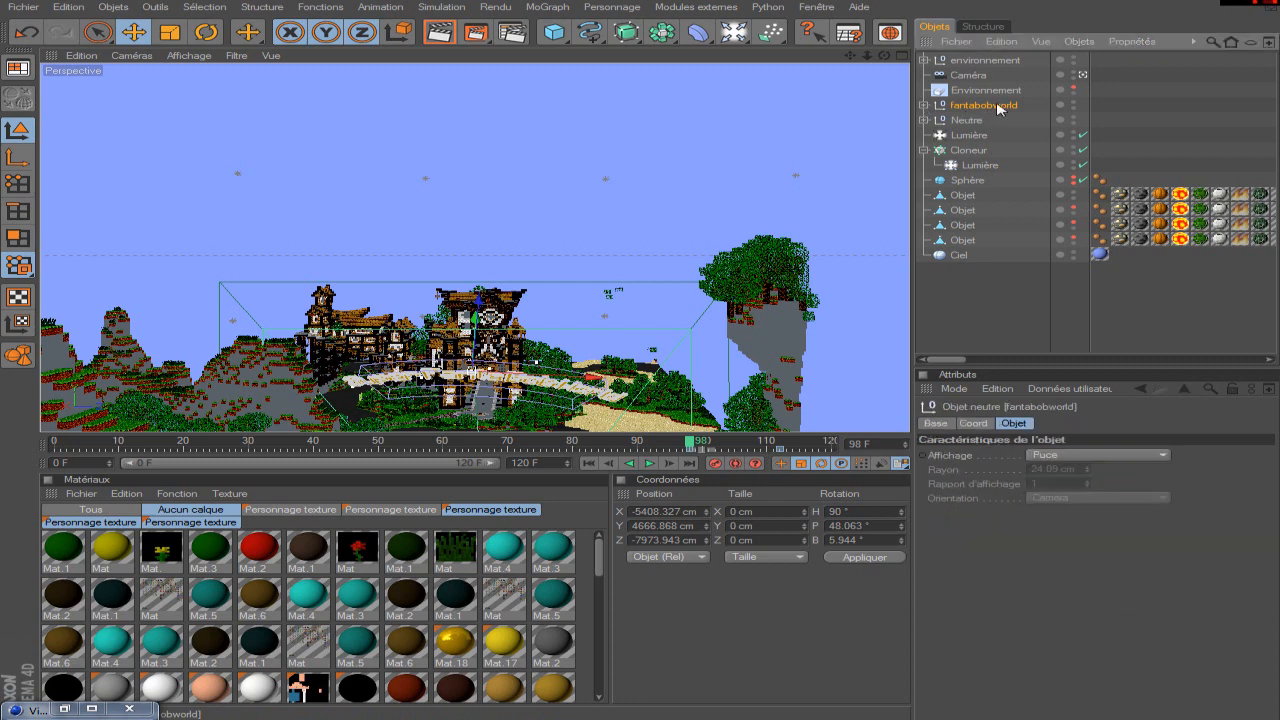
click(935, 424)
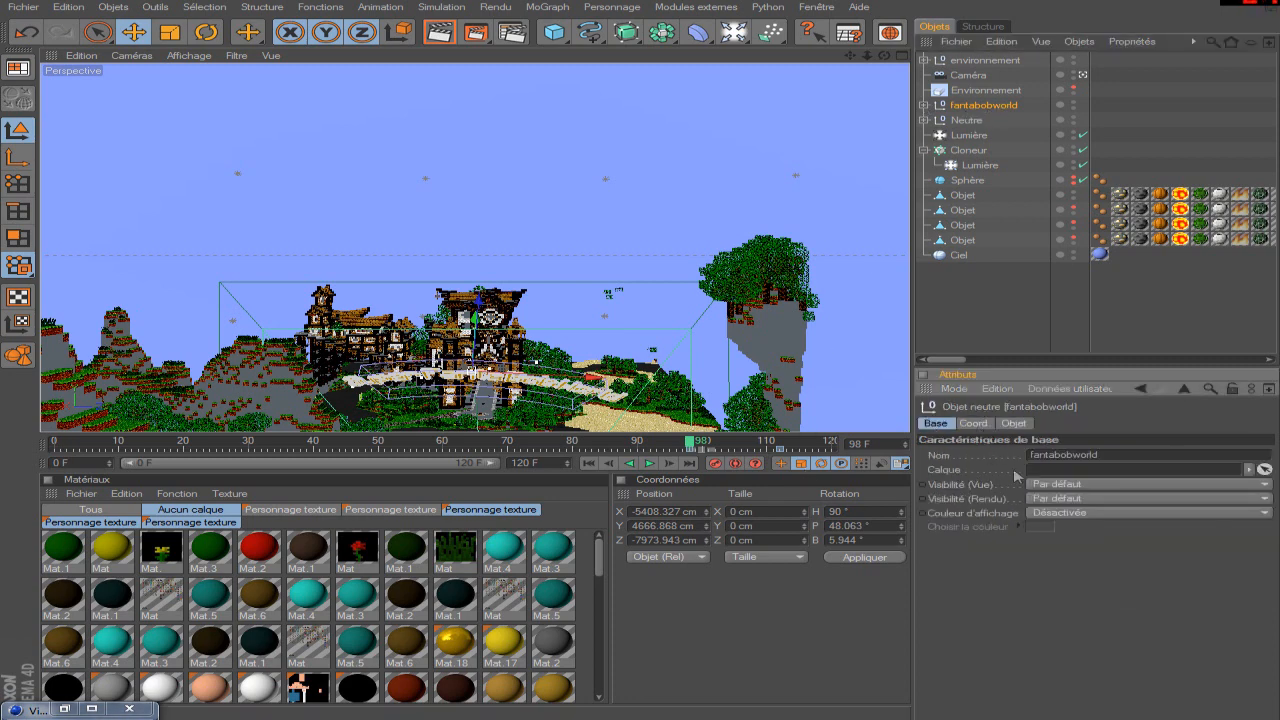
click(974, 423)
key(r)
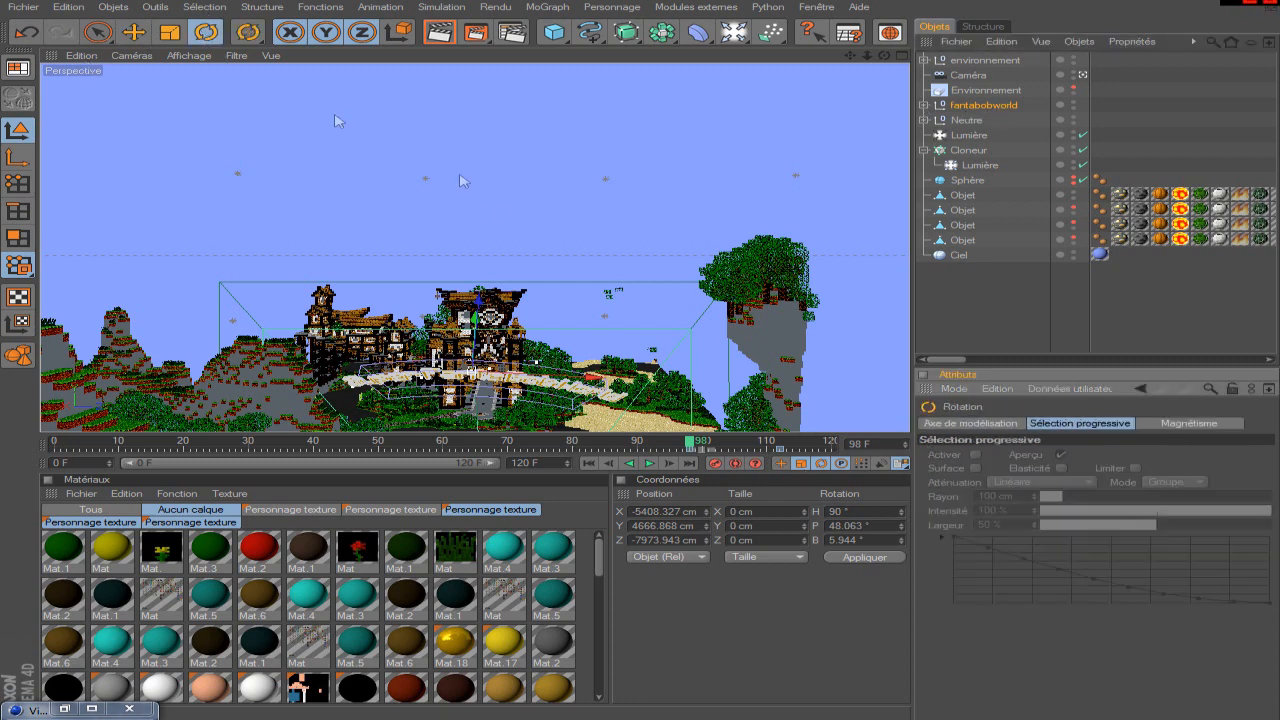
mouse_move(474, 352)
mouse_down()
mouse_move(514, 323)
mouse_move(495, 324)
mouse_move(470, 362)
mouse_up()
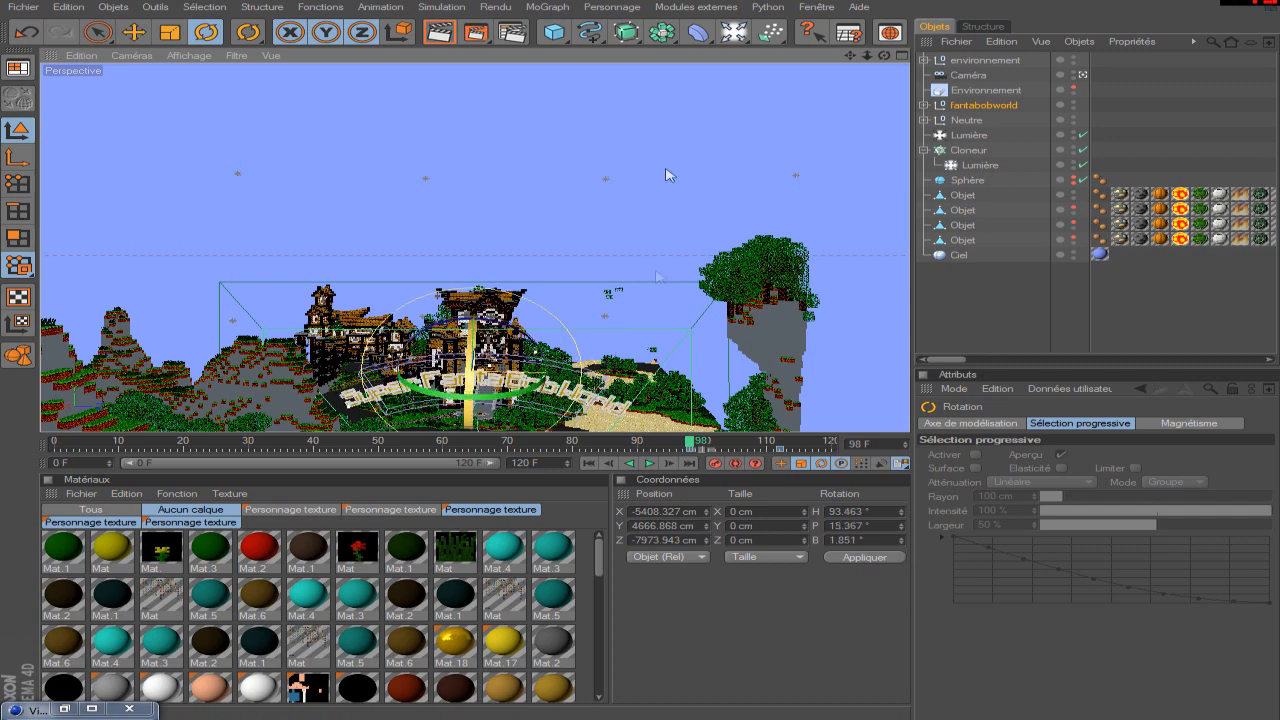
Record position keyframes on X, Y and Z for the fantabobworld object at frame 112.
click(985, 105)
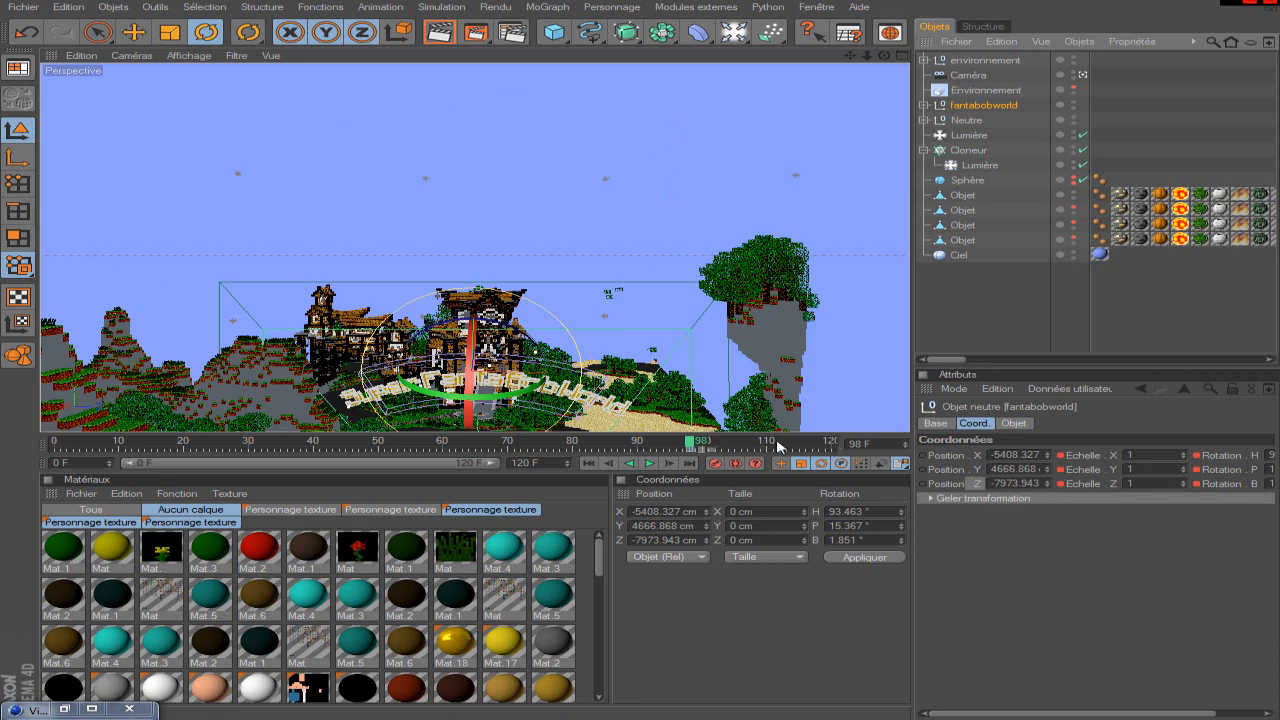
click(669, 464)
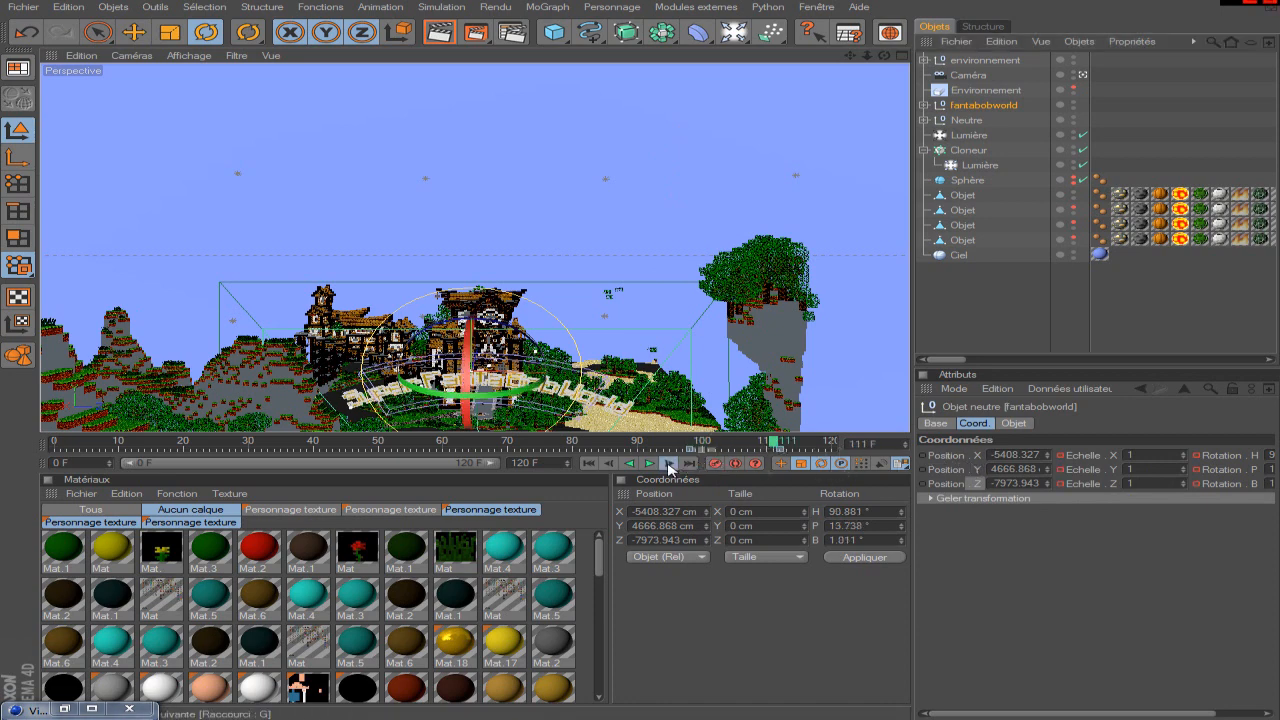
ctrl+click(923, 457)
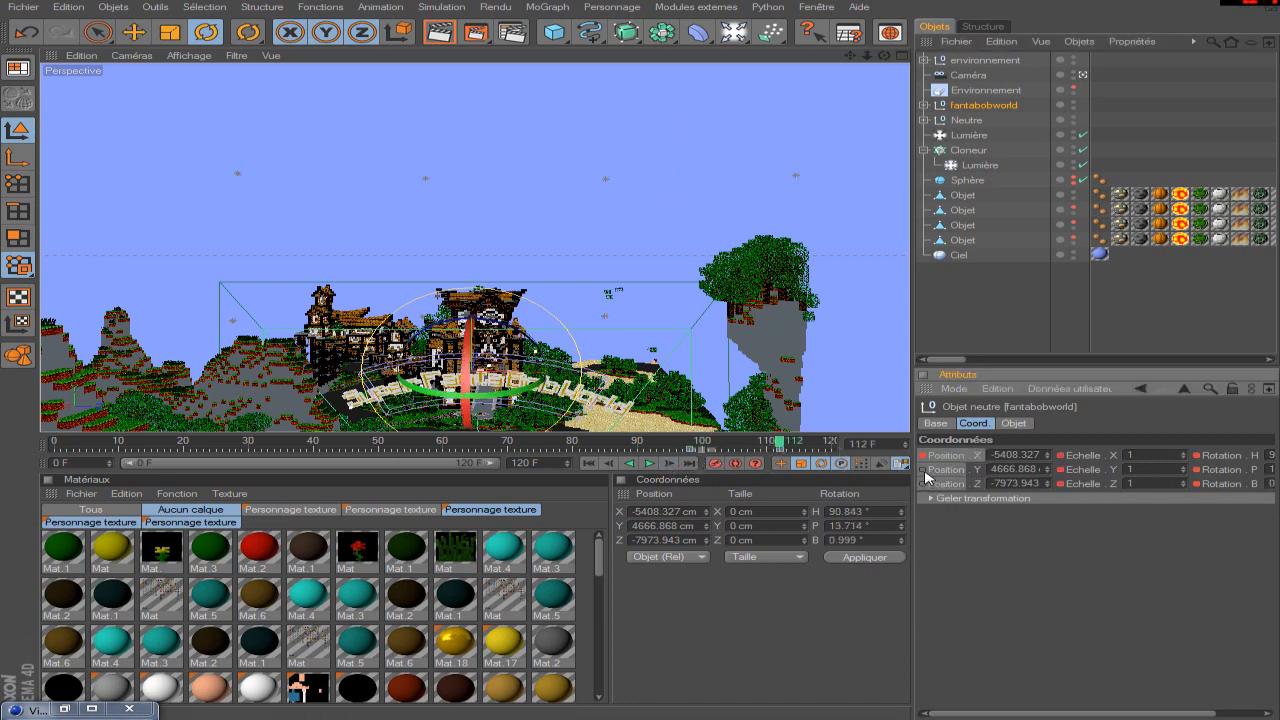
At frame 98, raise the fantabobworld title into the sky to X -3638.876, Y 11165.07, Z -7648.663 cm and key its position.
click(694, 437)
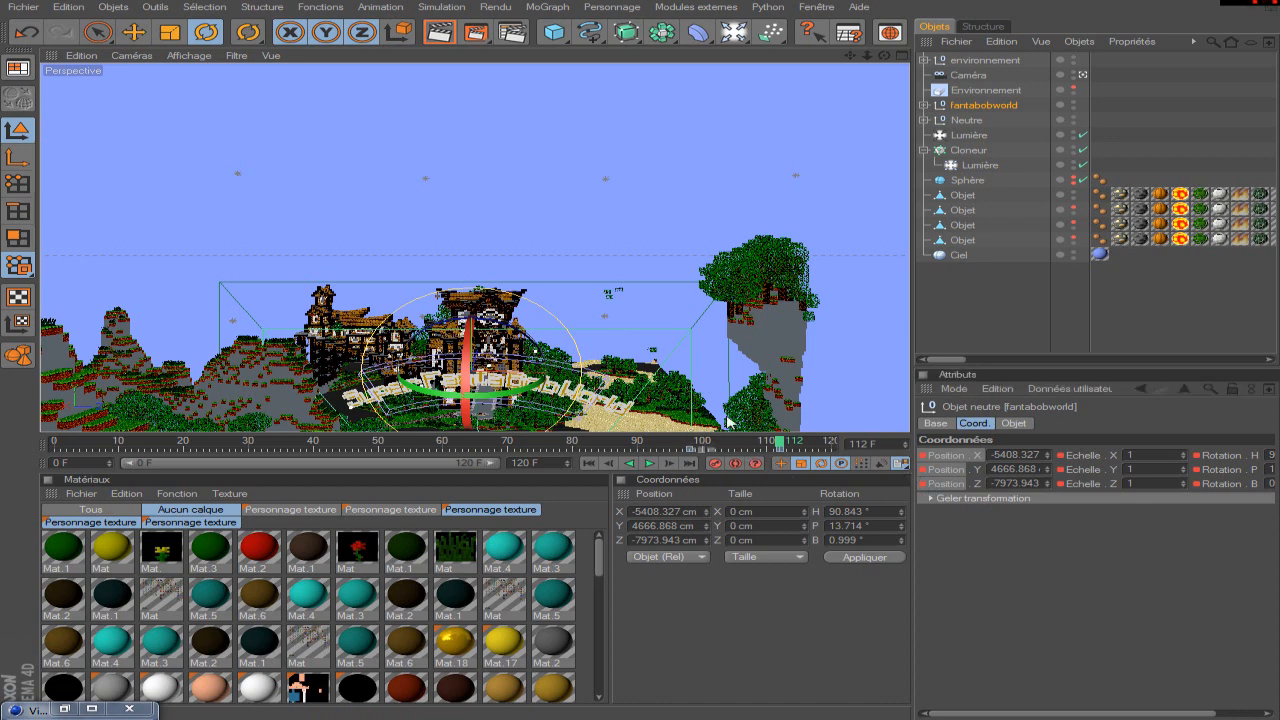
key(e)
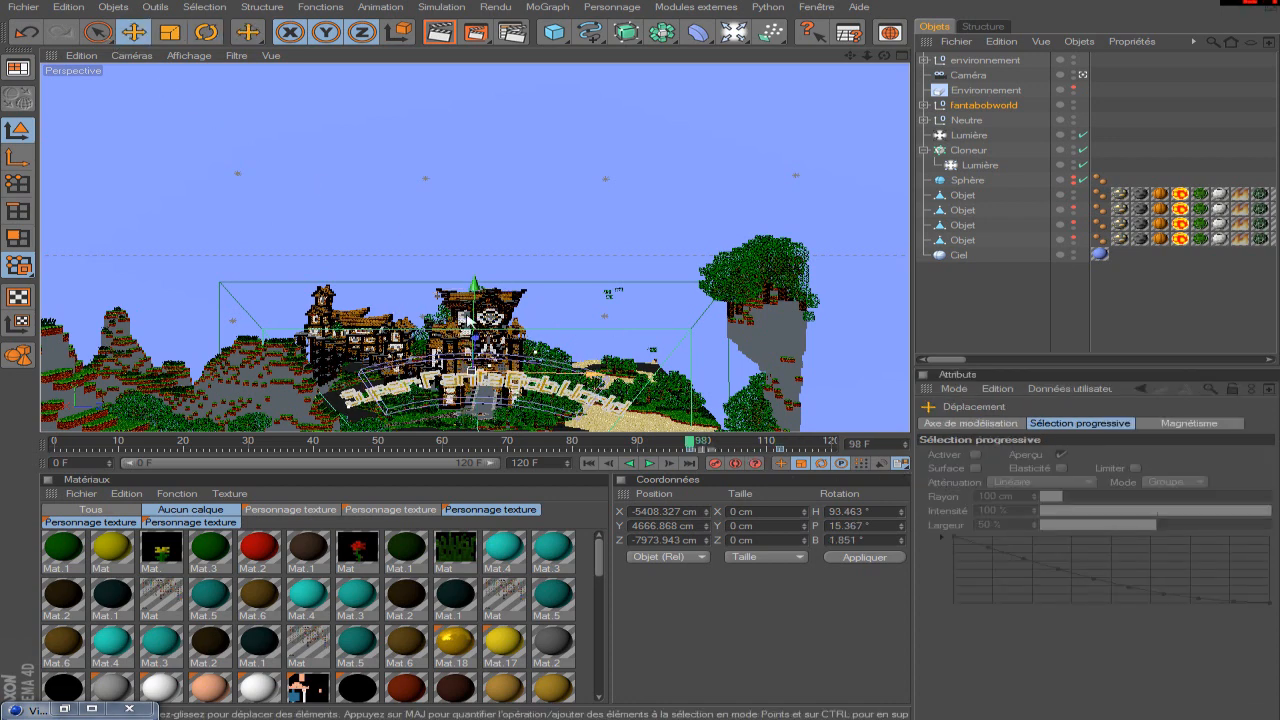
drag(475, 290, 480, 126)
click(965, 110)
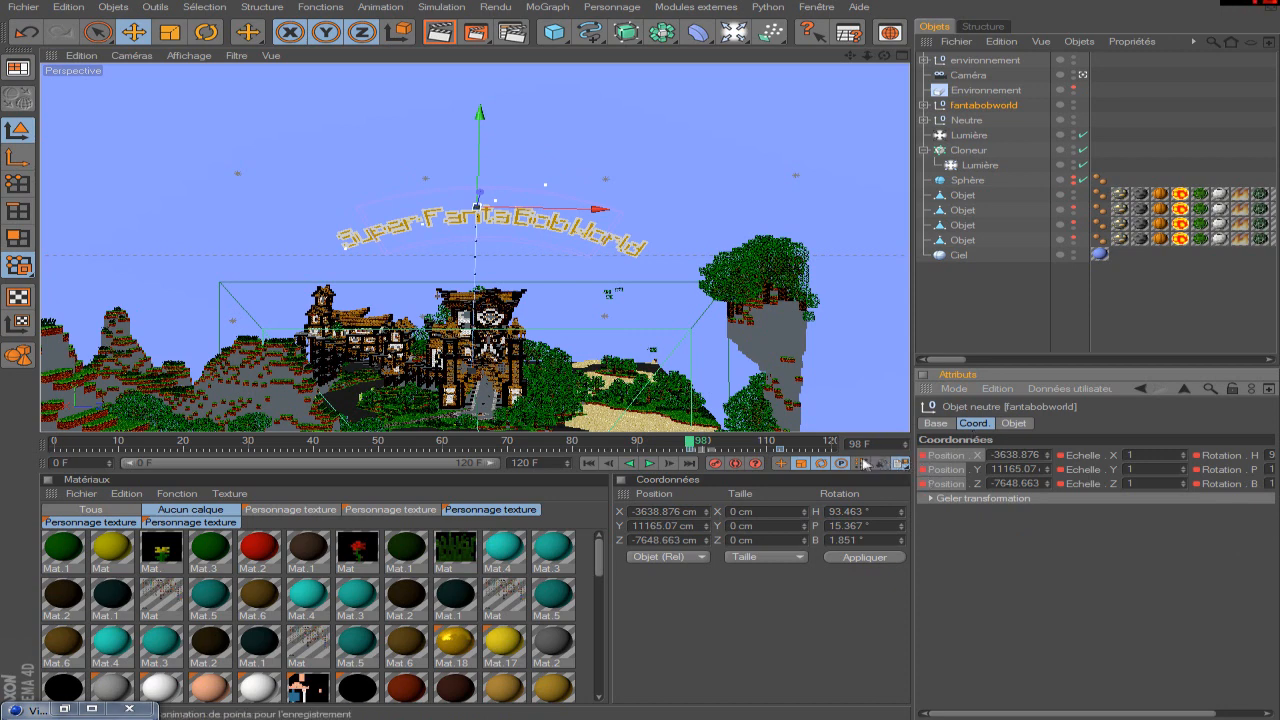
Check the title's position at frame 112, render a test image, view an earlier render in the history and return to the scene.
drag(690, 447, 782, 447)
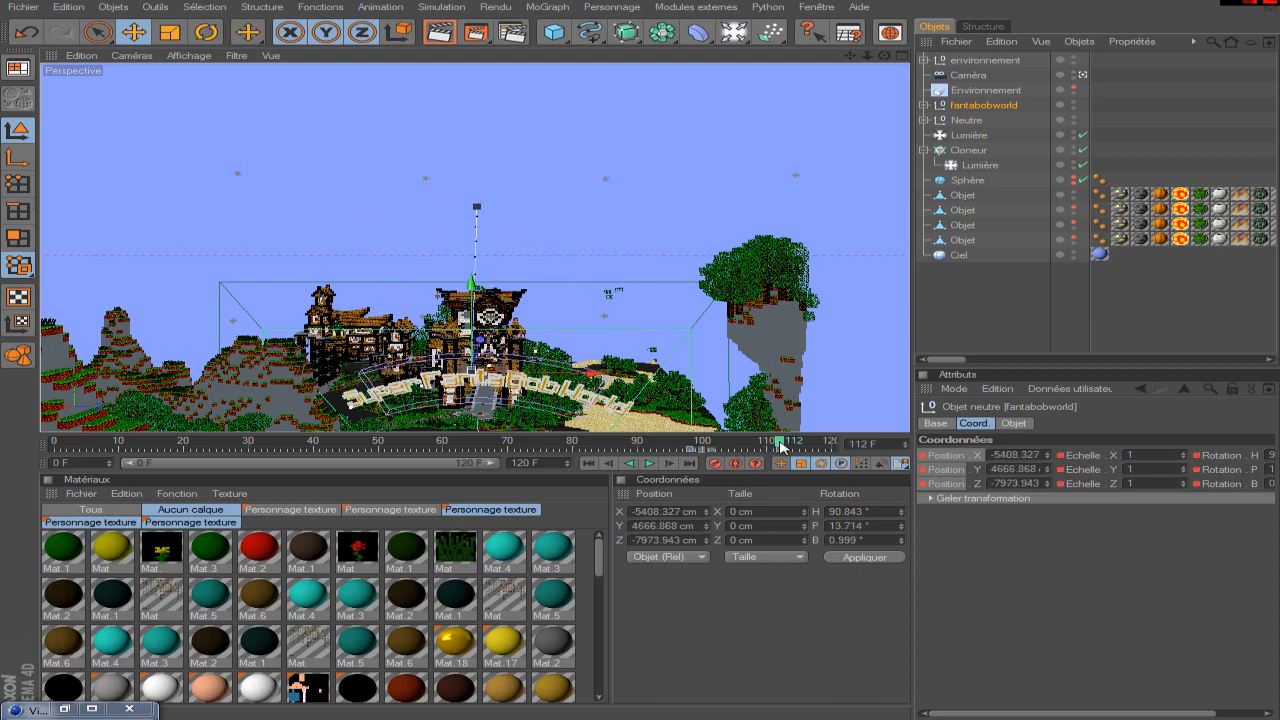
click(476, 31)
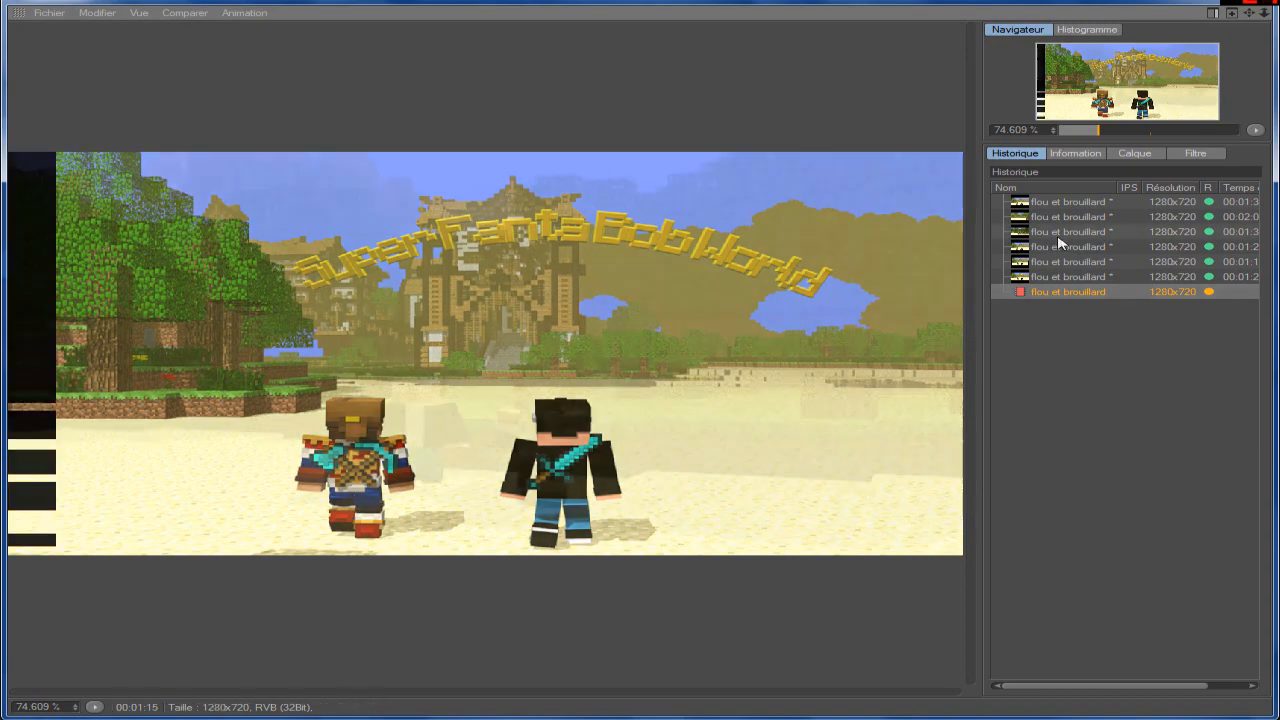
click(1064, 246)
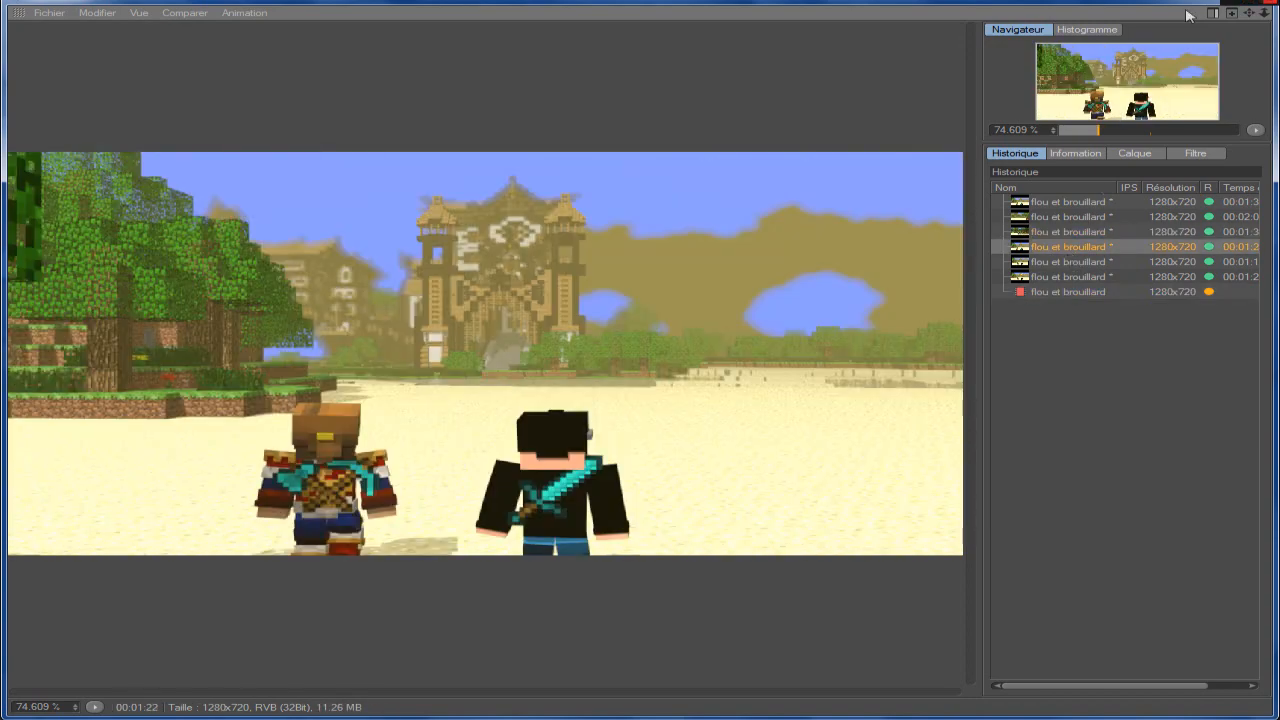
click(1188, 1)
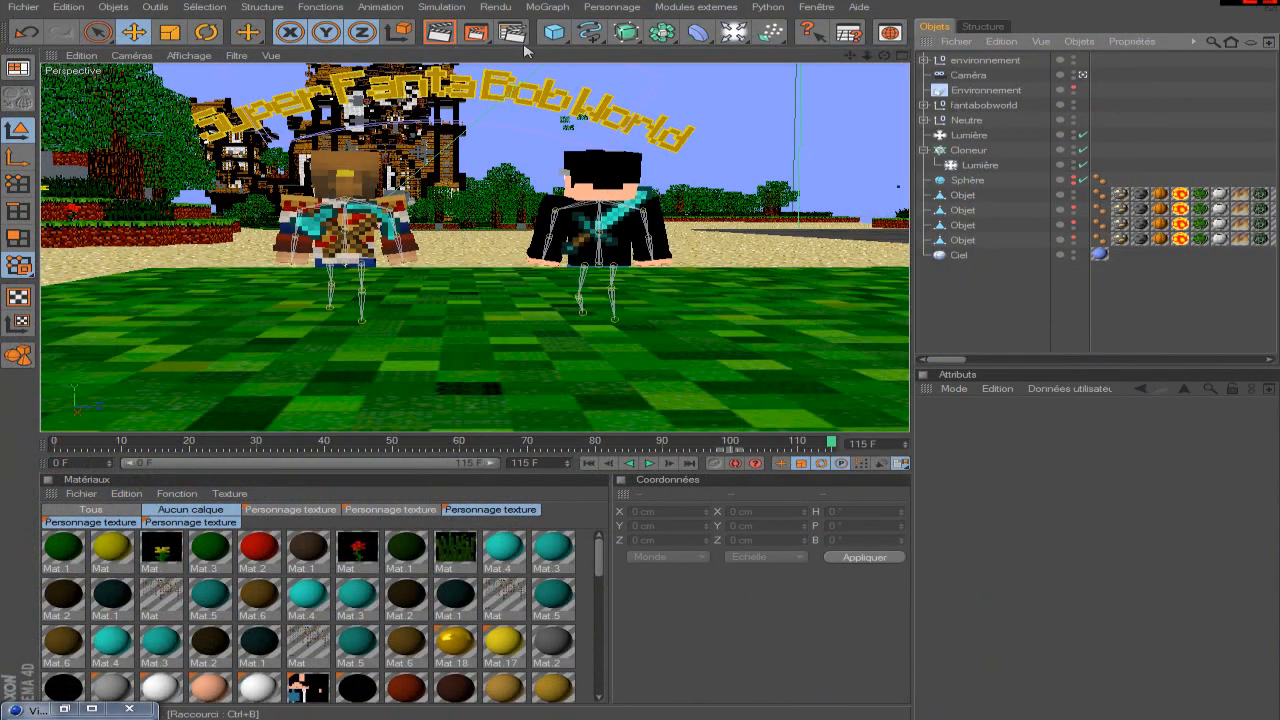
Reopen the render history and compare the last three flou et brouillard test renders.
click(93, 710)
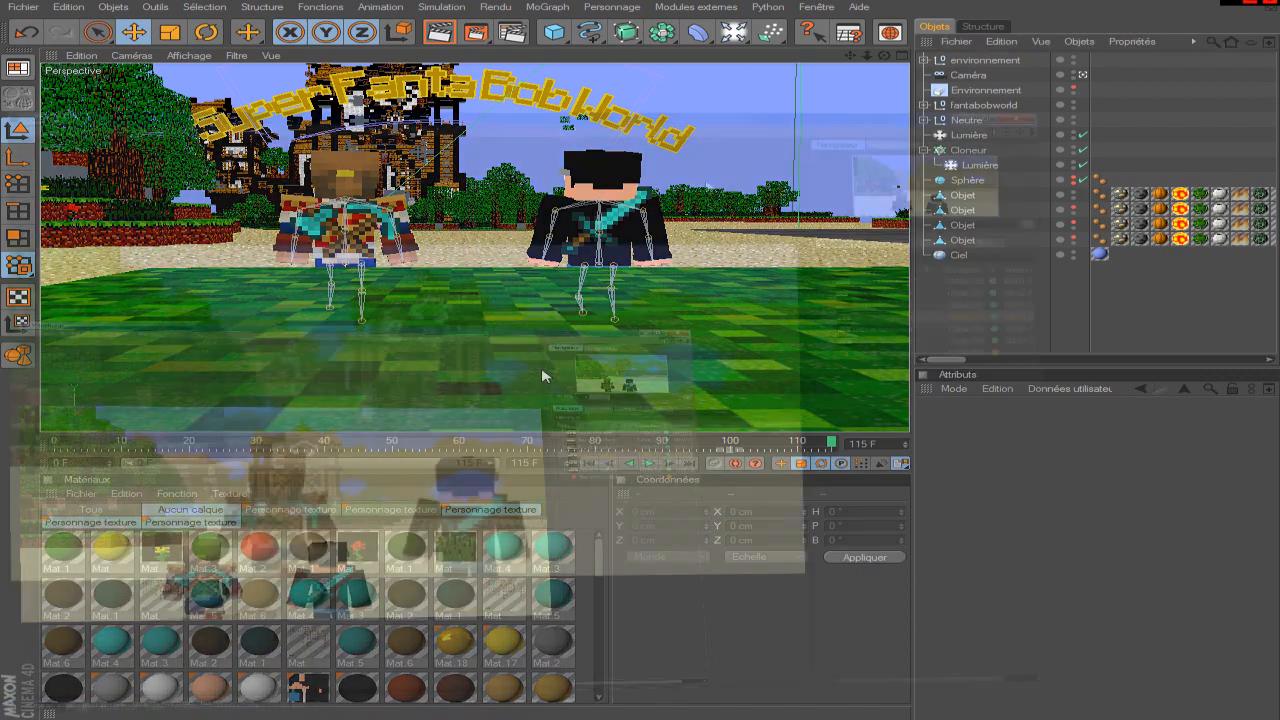
click(1100, 257)
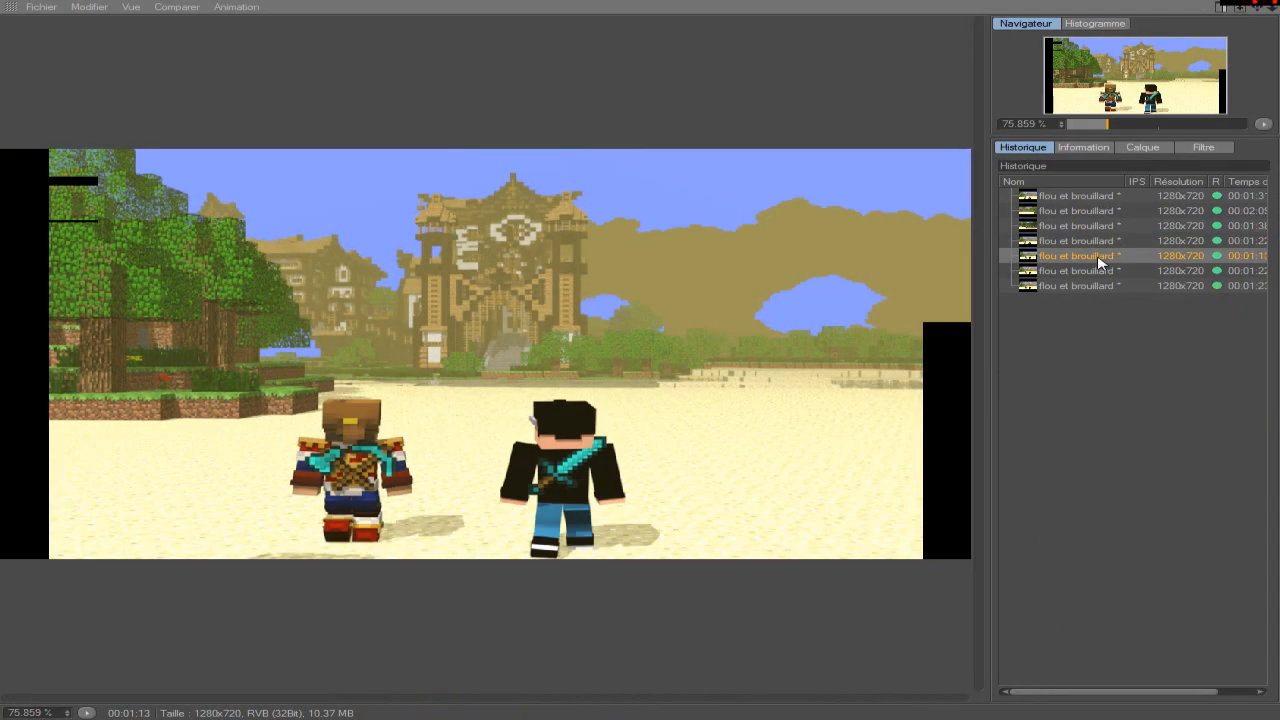
click(1098, 271)
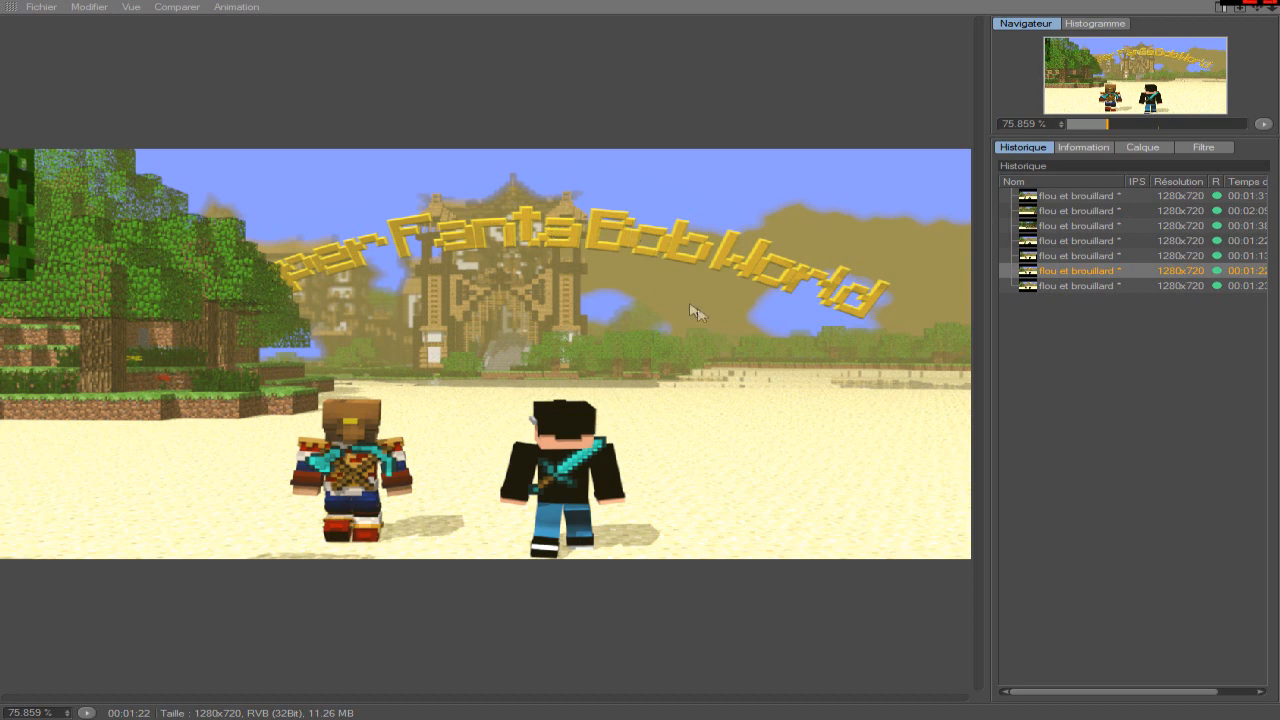
click(1096, 287)
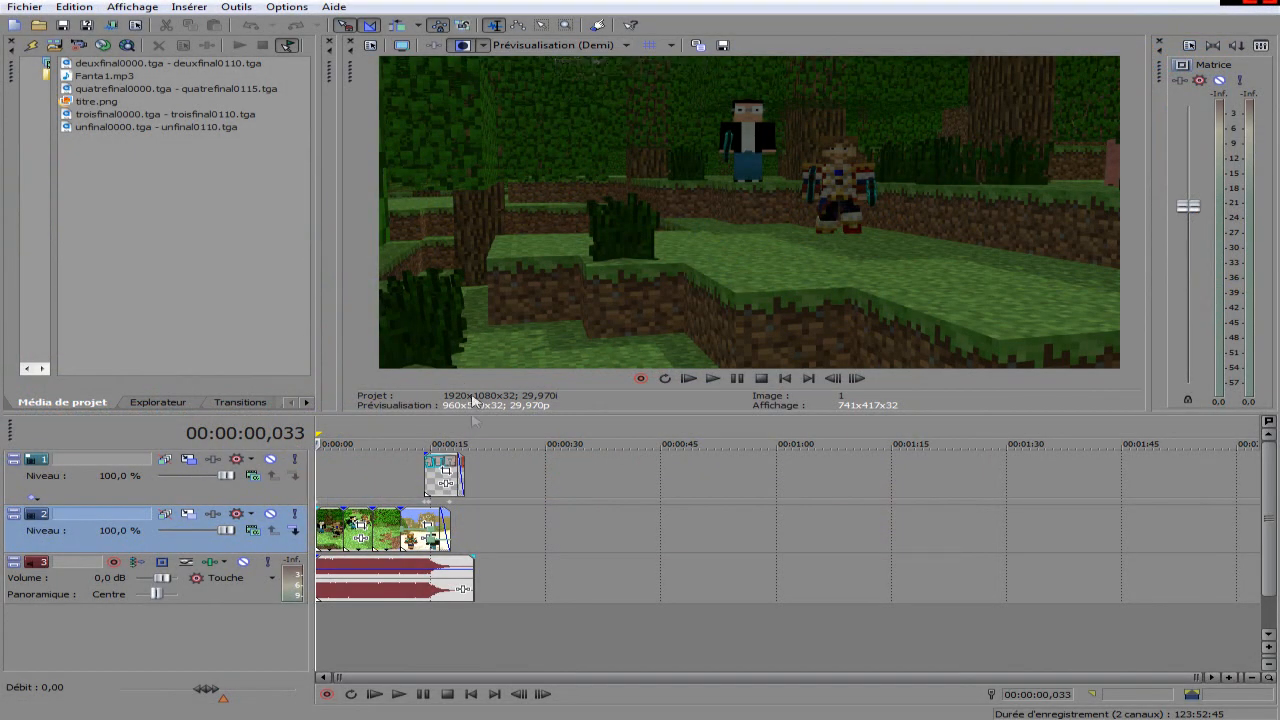
Switch to the Vegas project and preview the assembled sequence at about 3.7 seconds.
click(340, 648)
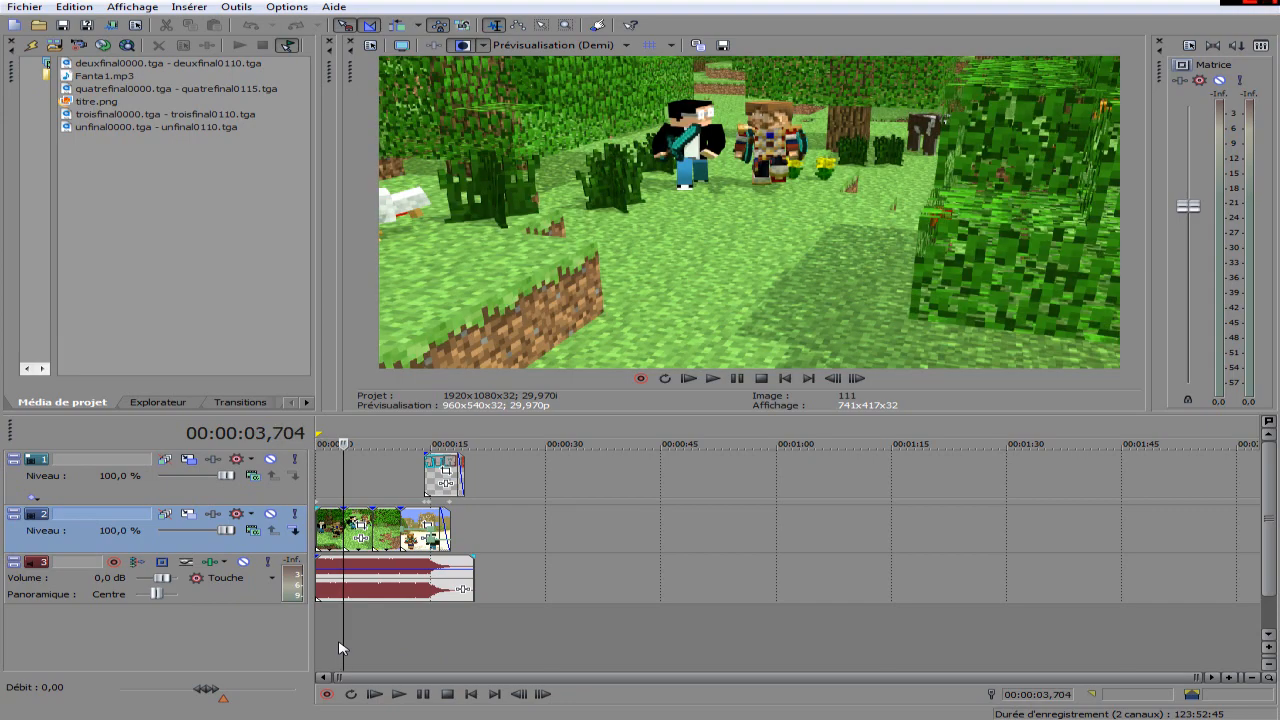
Preview the forest shots at about 6.1 and 0.9 seconds and return to the start of the sequence.
click(363, 646)
scroll(363, 646, up, 6)
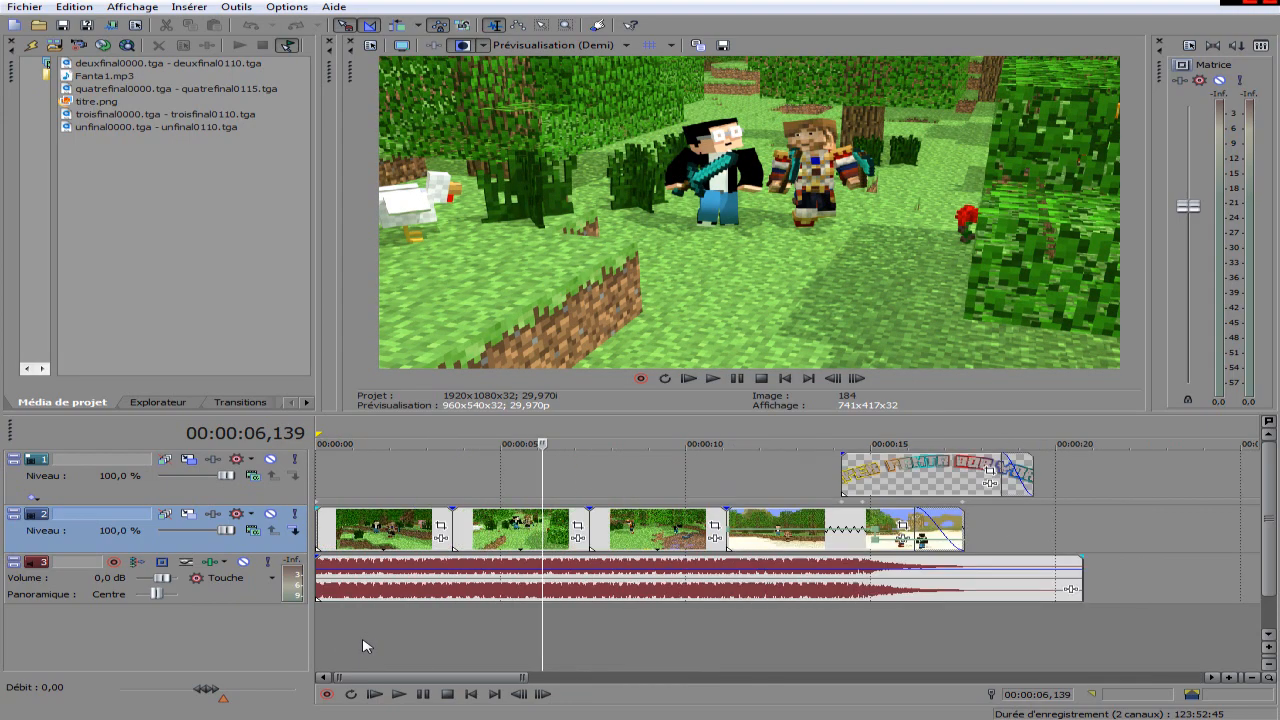
click(351, 628)
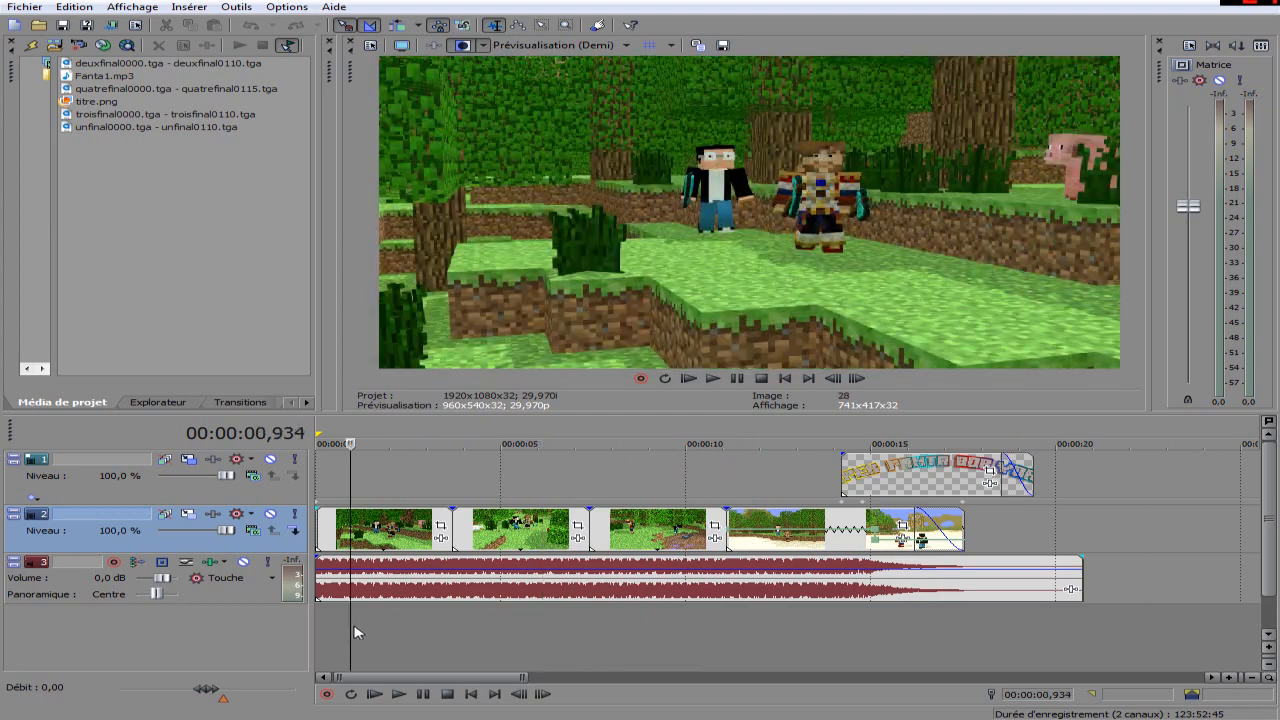
drag(352, 630, 310, 643)
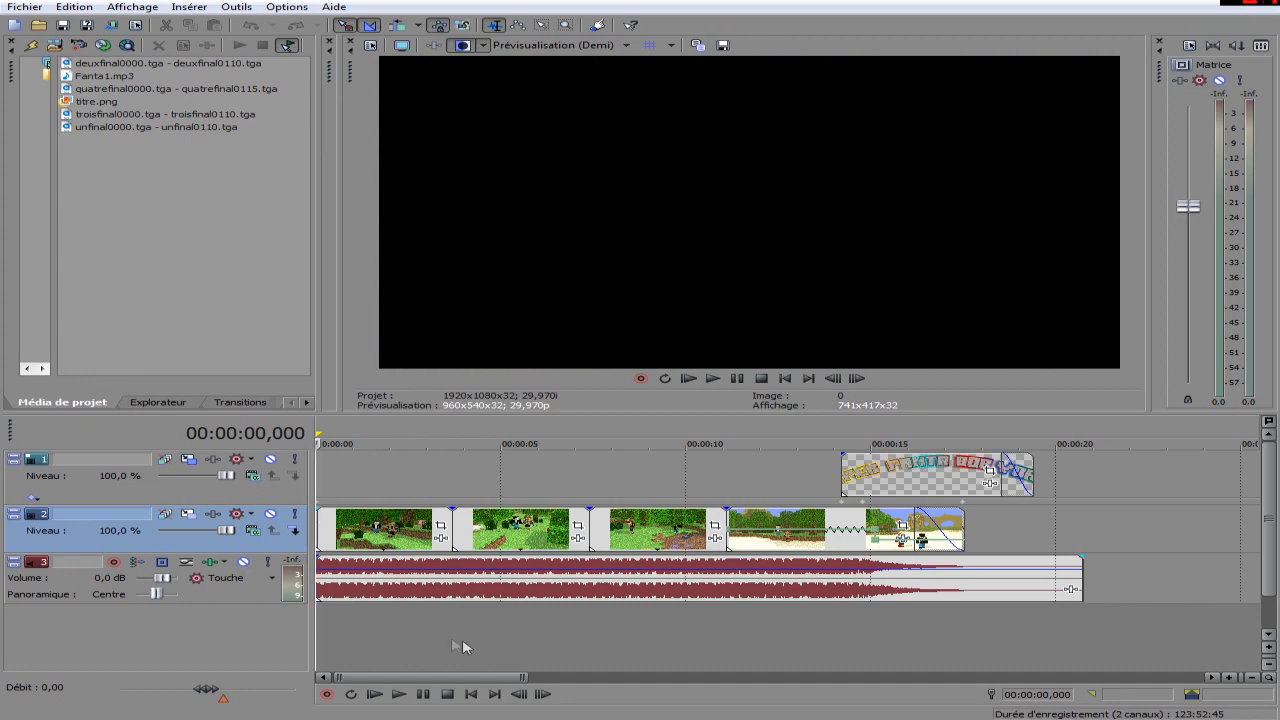
Preview the third shot at about 10.1 and 8.9 seconds and the title over the castle at about 14.6 seconds.
click(690, 647)
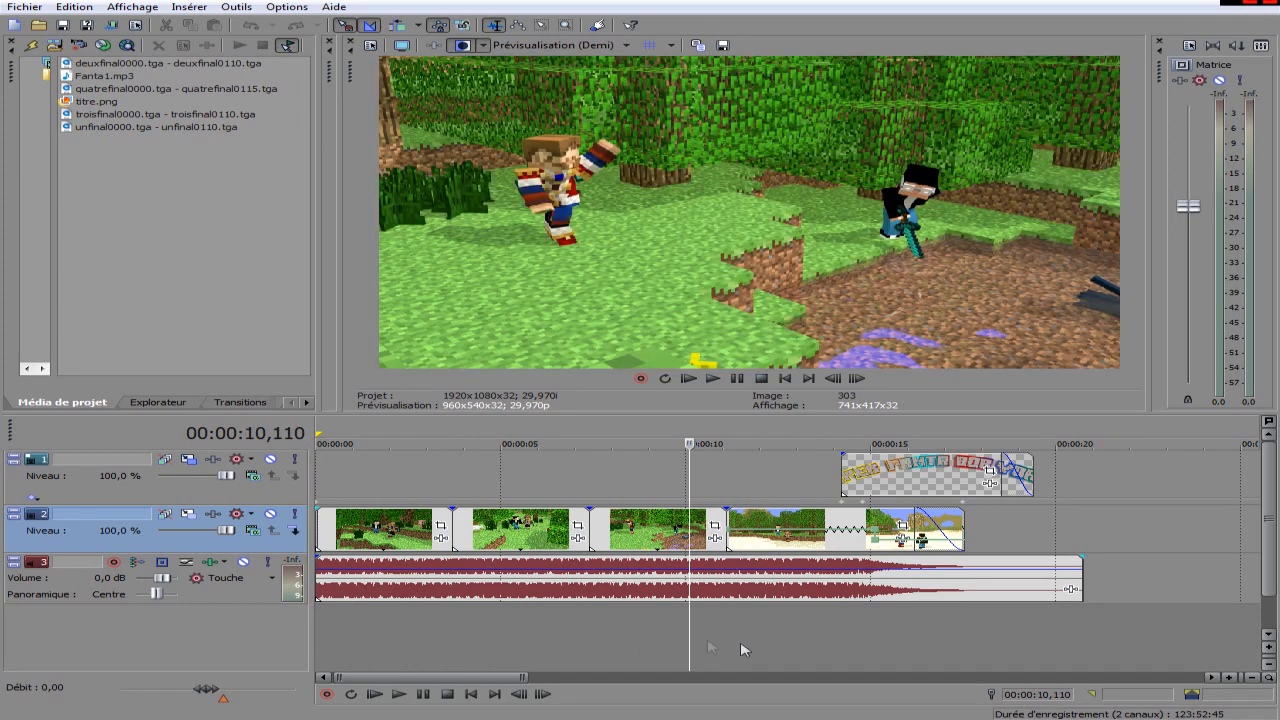
click(810, 652)
click(646, 640)
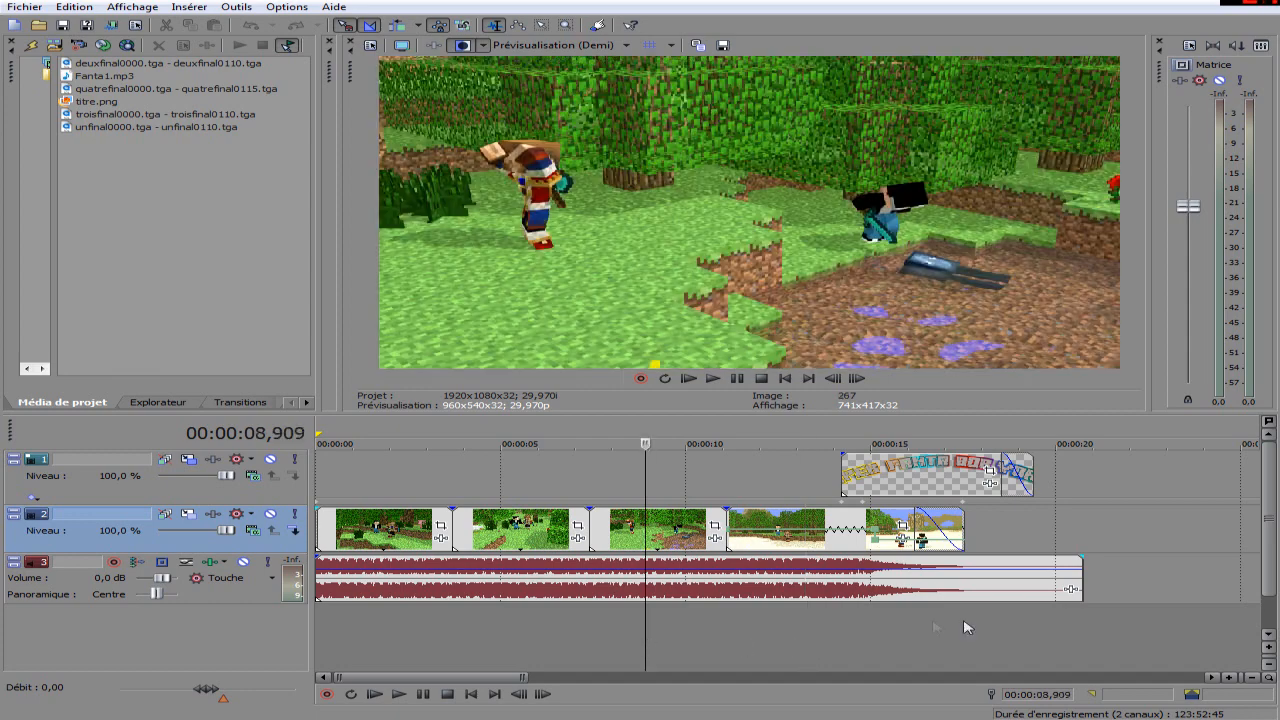
click(863, 634)
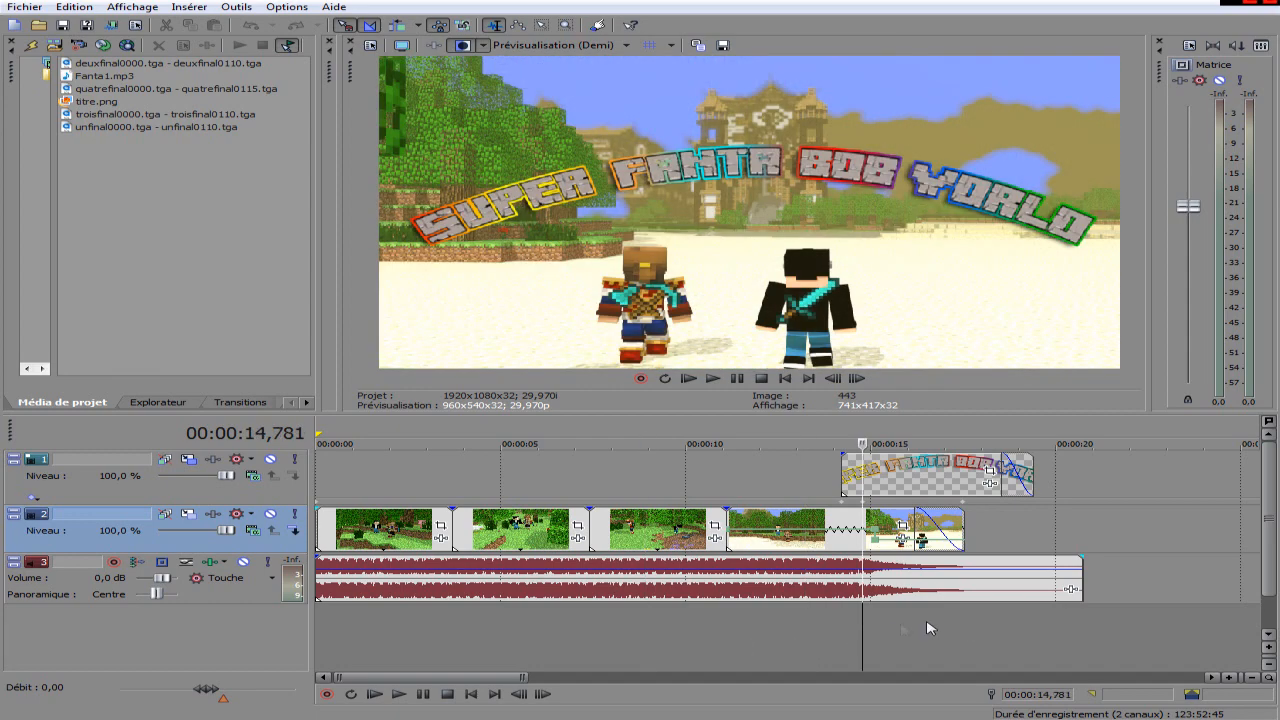
click(856, 654)
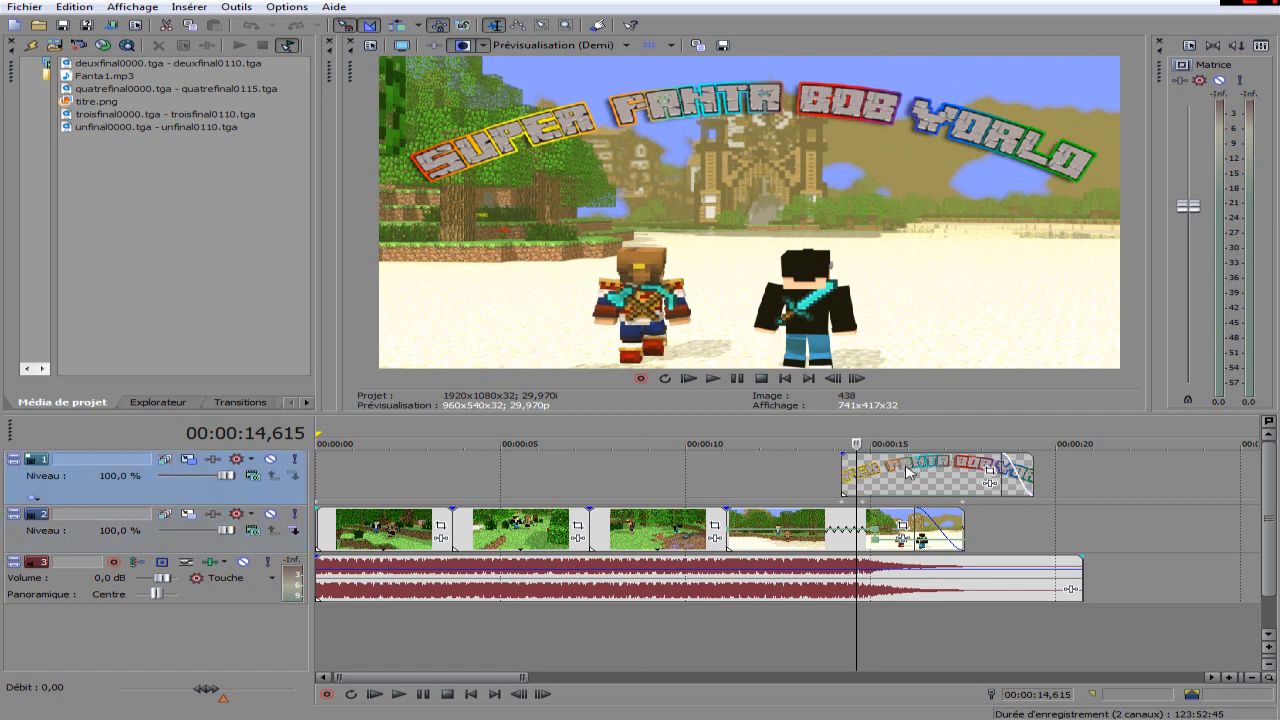
Play the title section from about 15.9 seconds and move back to the opening shot at about 0.6 seconds.
click(906, 472)
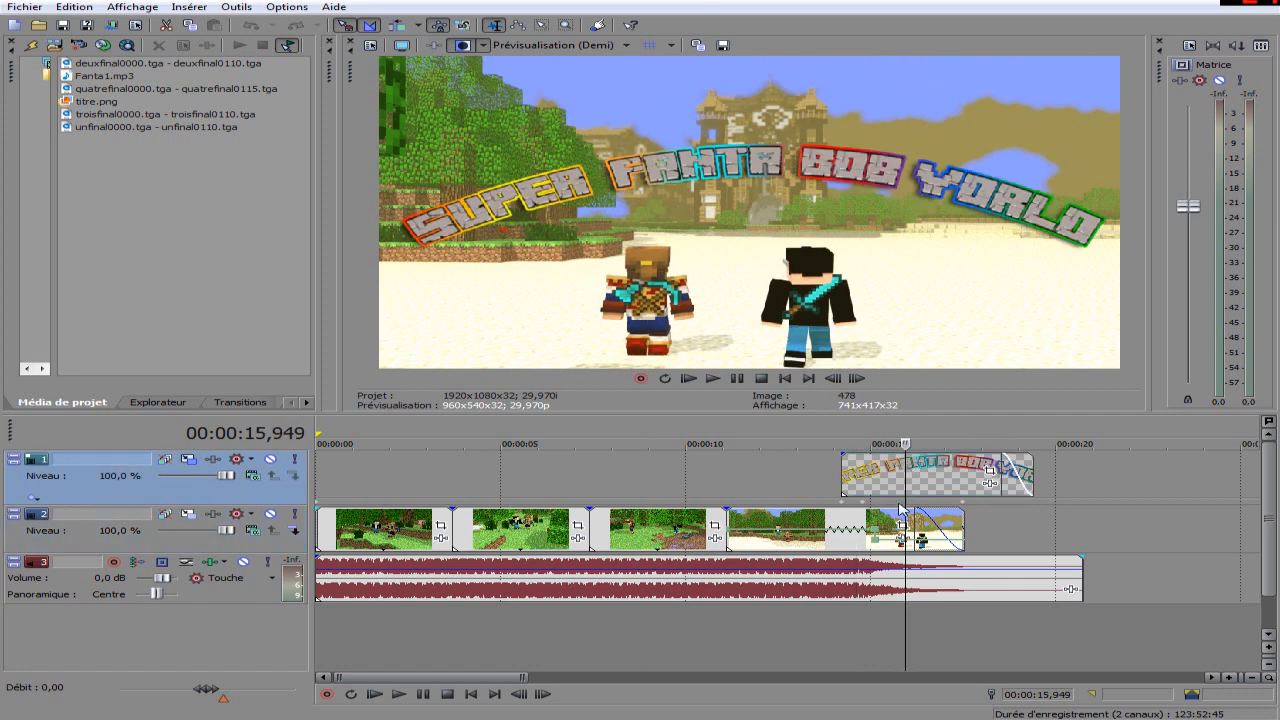
key(space)
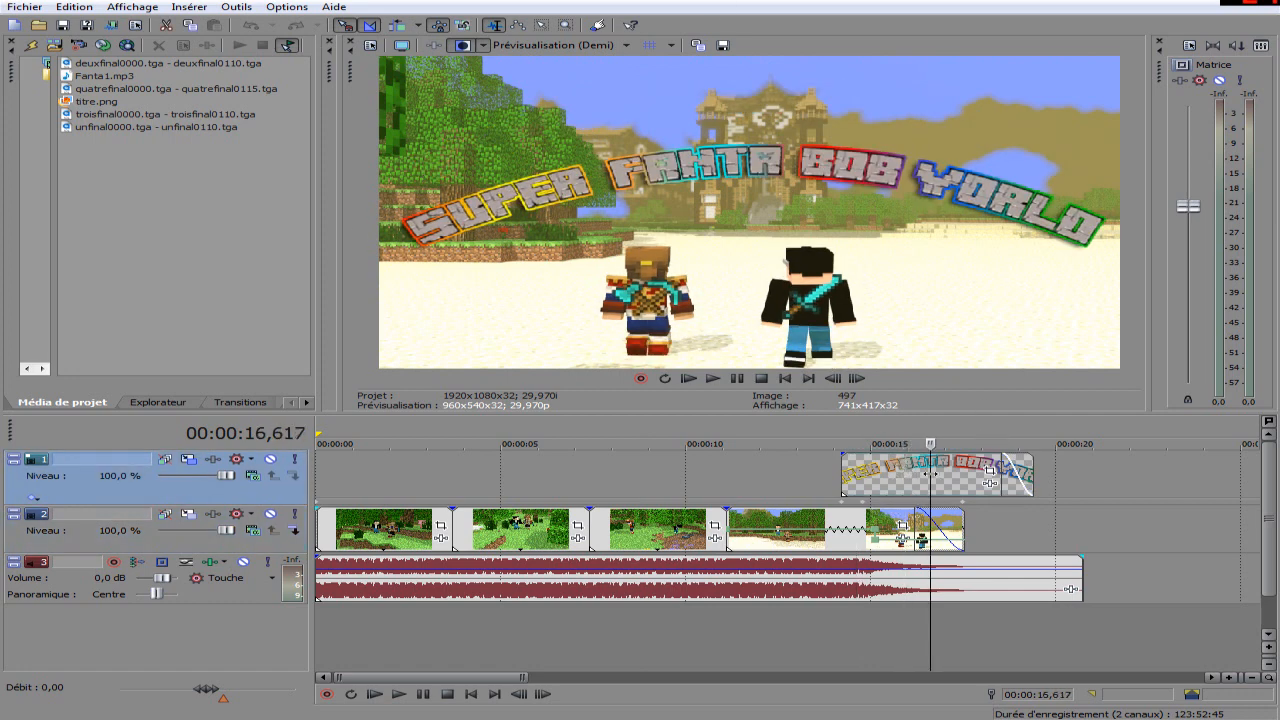
drag(990, 482, 340, 469)
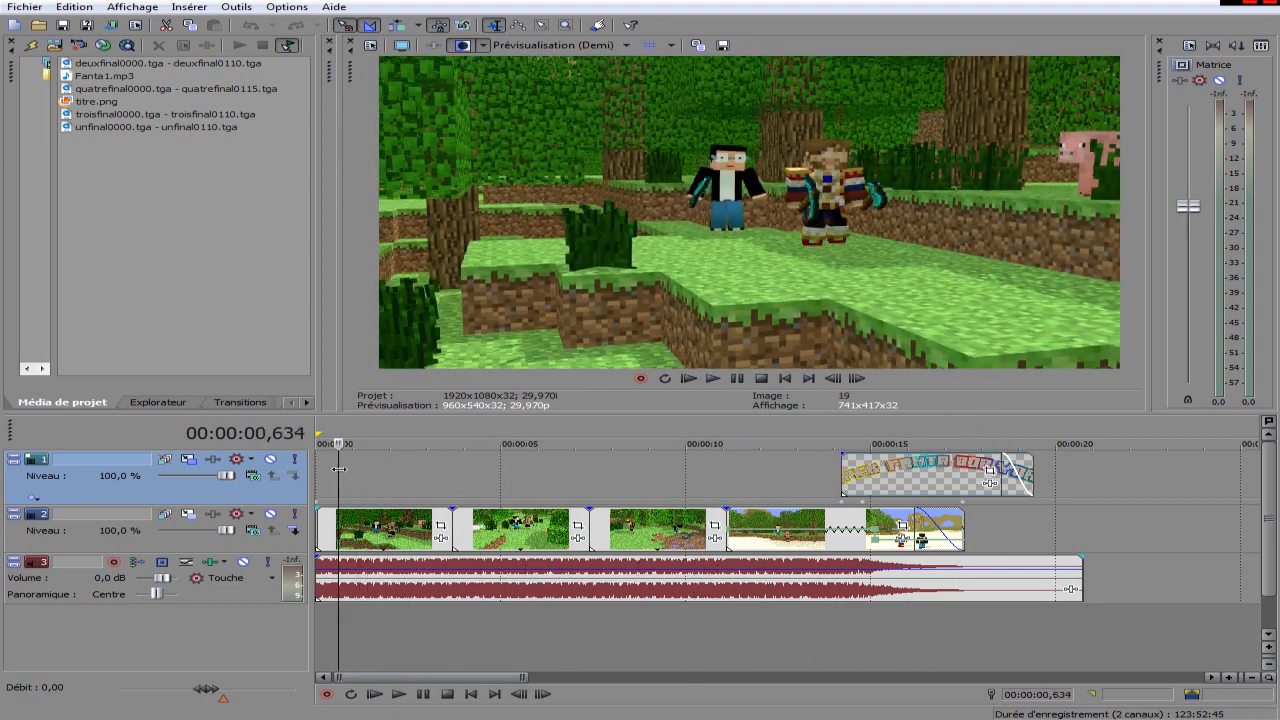
Preview the deuxfinal0000.tga - deuxfinal0110.tga sequence from the project media and review the first shot on the timeline.
click(183, 67)
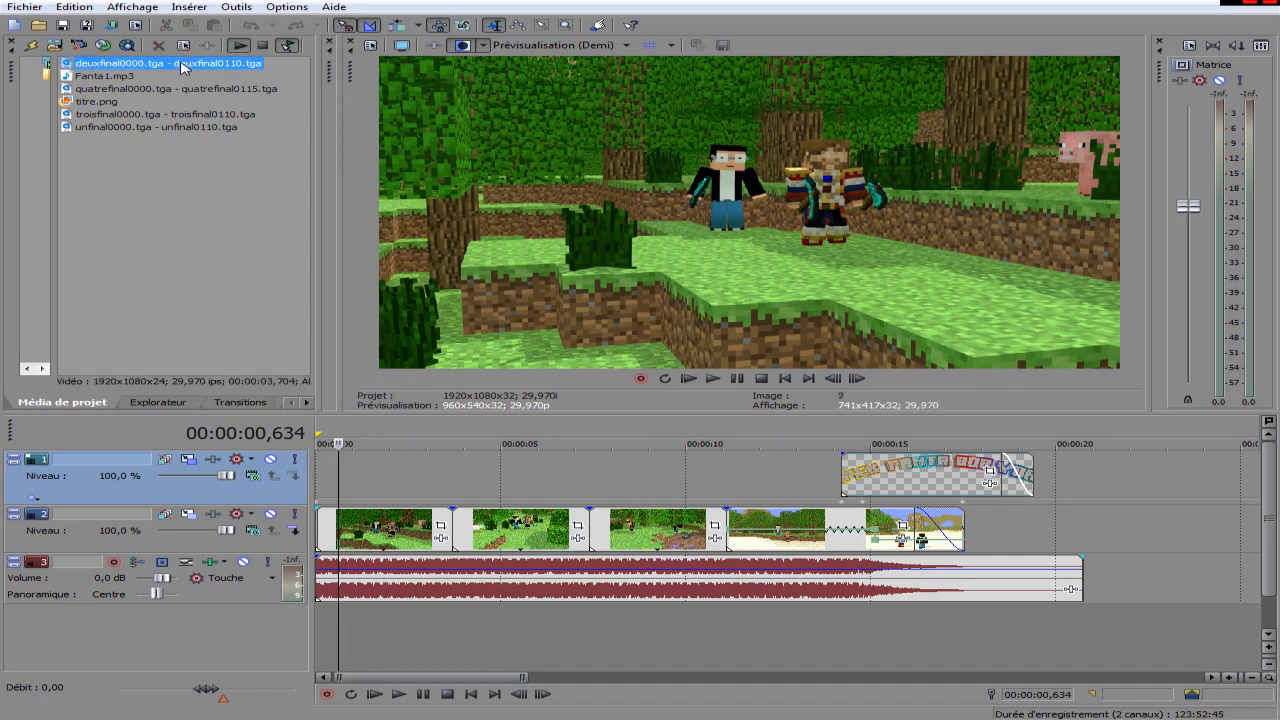
key(space)
drag(360, 484, 447, 643)
scroll(447, 643, down, 3)
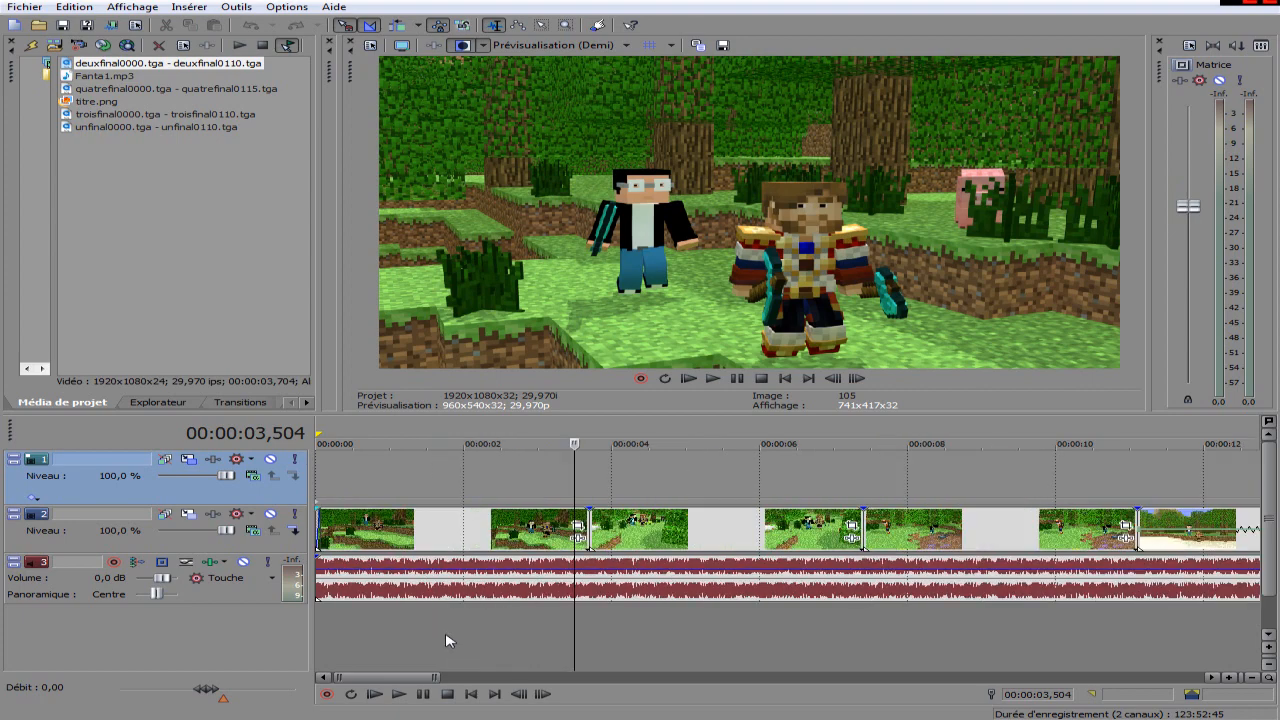
Review the edit at about 10.2, 17.6 and 11.1 seconds, including the title clip's end, and move back to the opening shot.
click(598, 497)
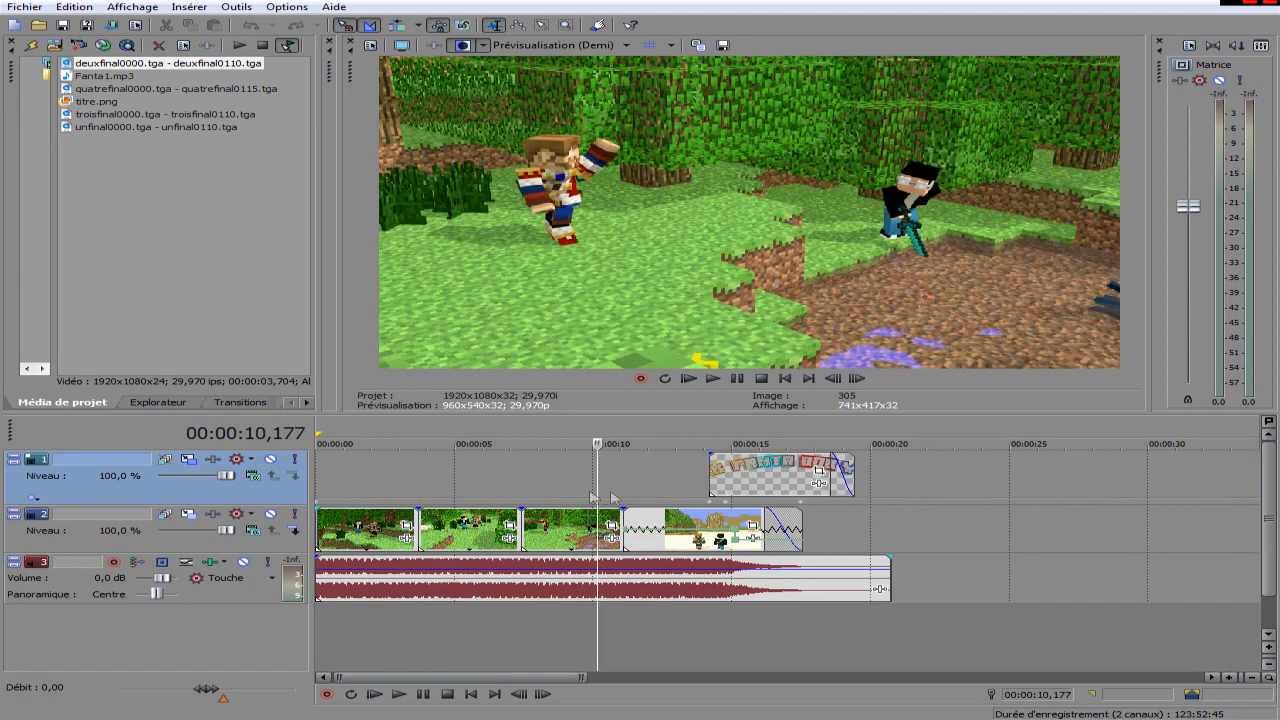
drag(603, 495, 284, 474)
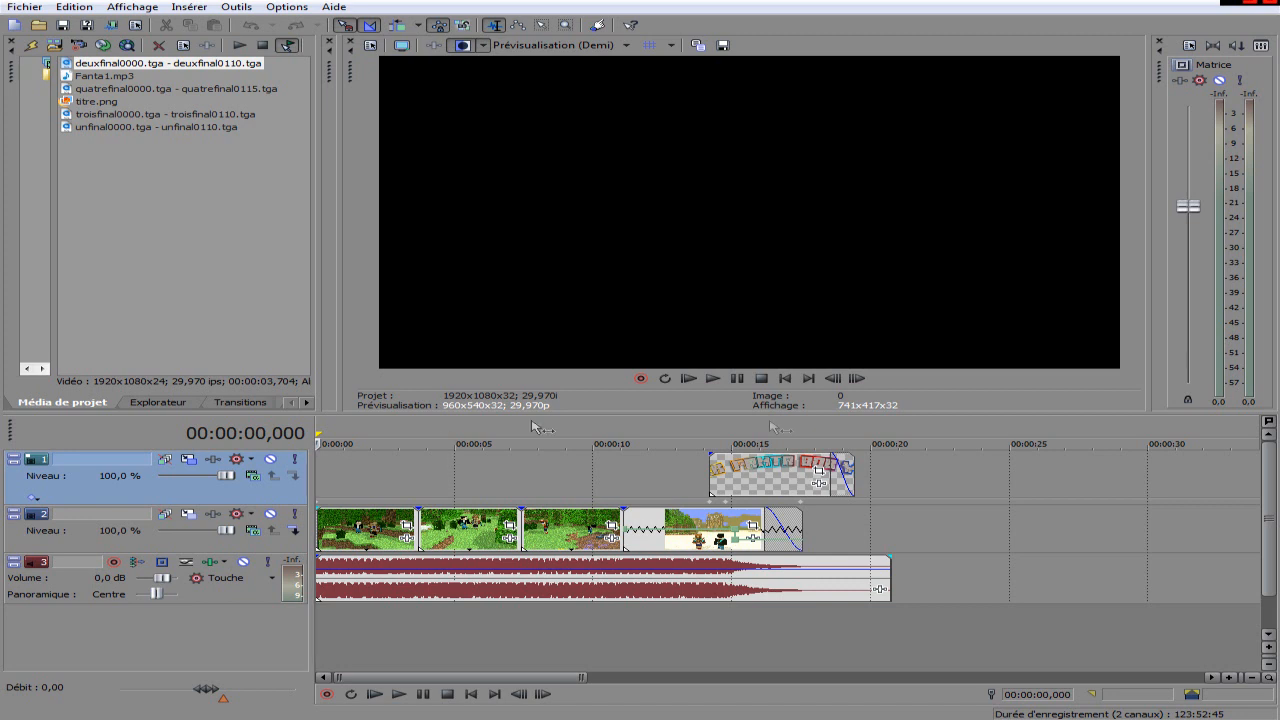
click(801, 478)
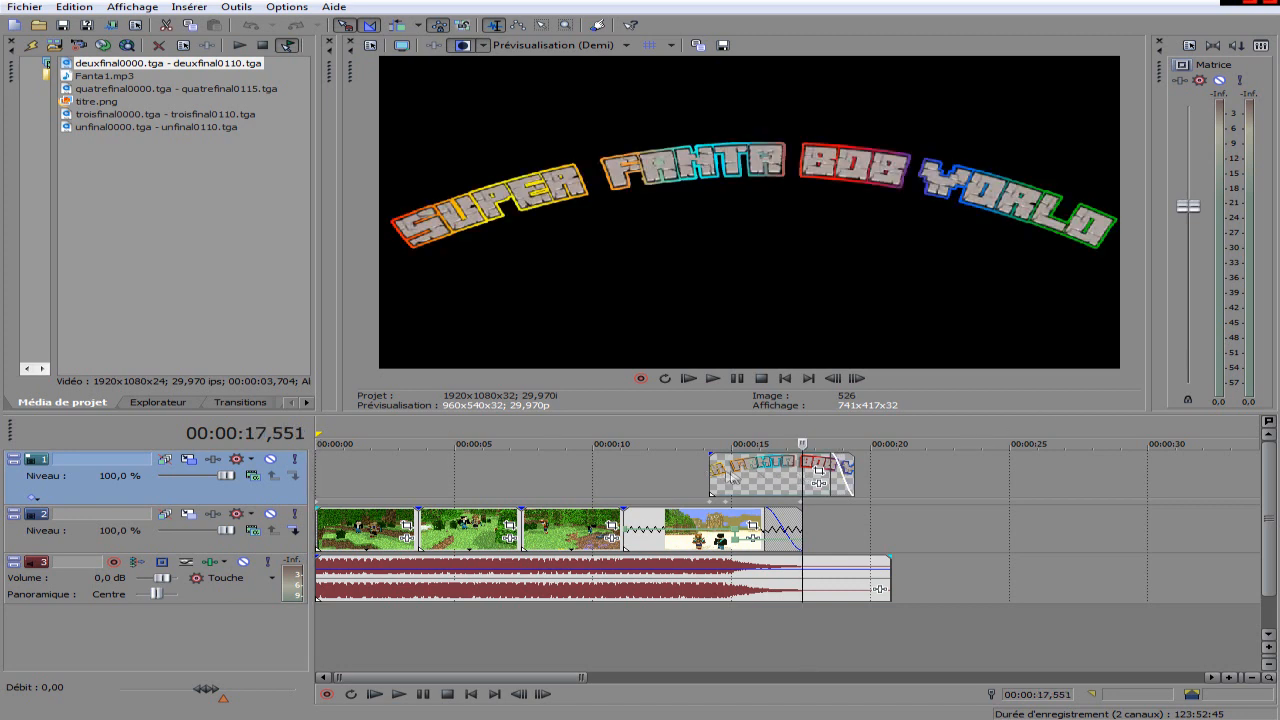
click(709, 478)
click(623, 481)
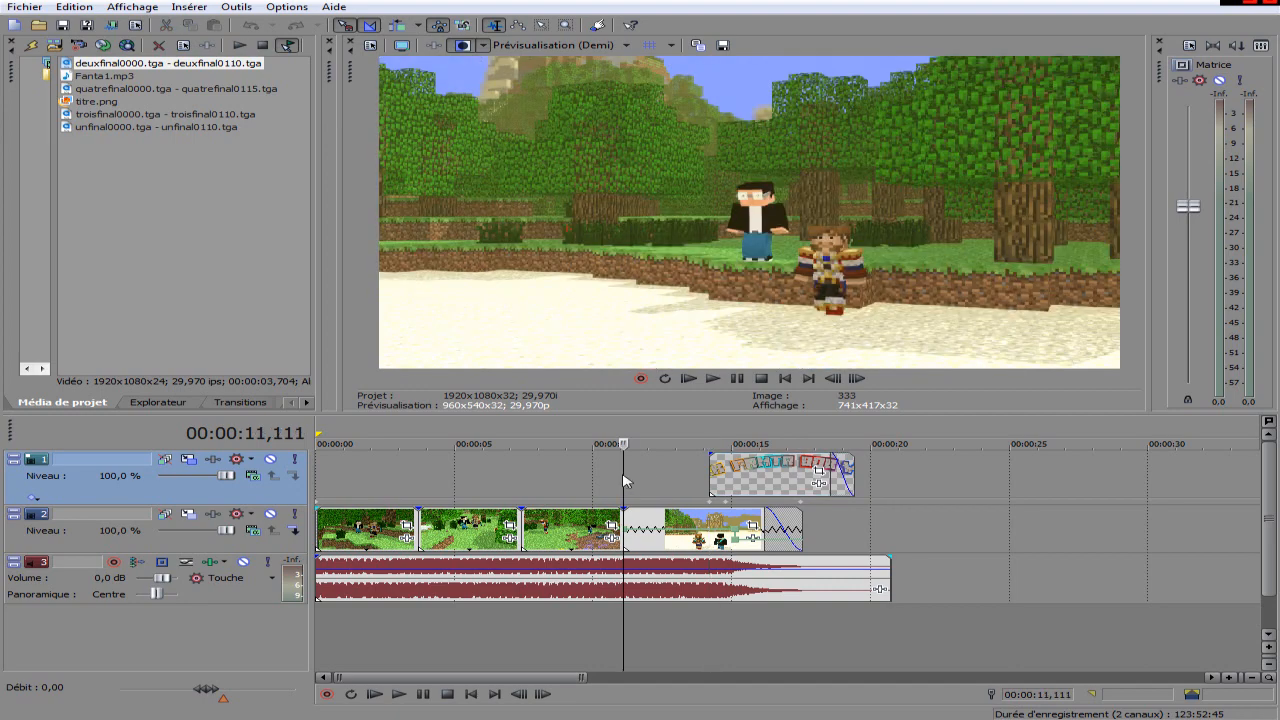
drag(624, 471, 344, 456)
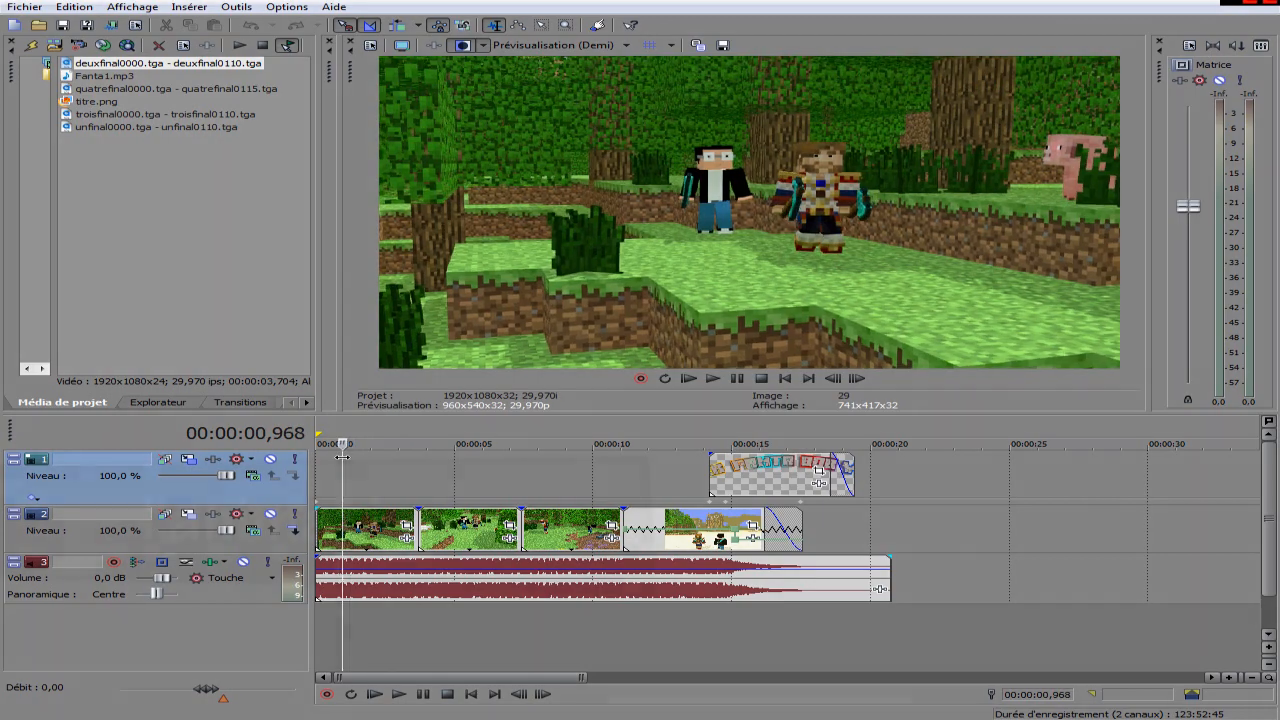